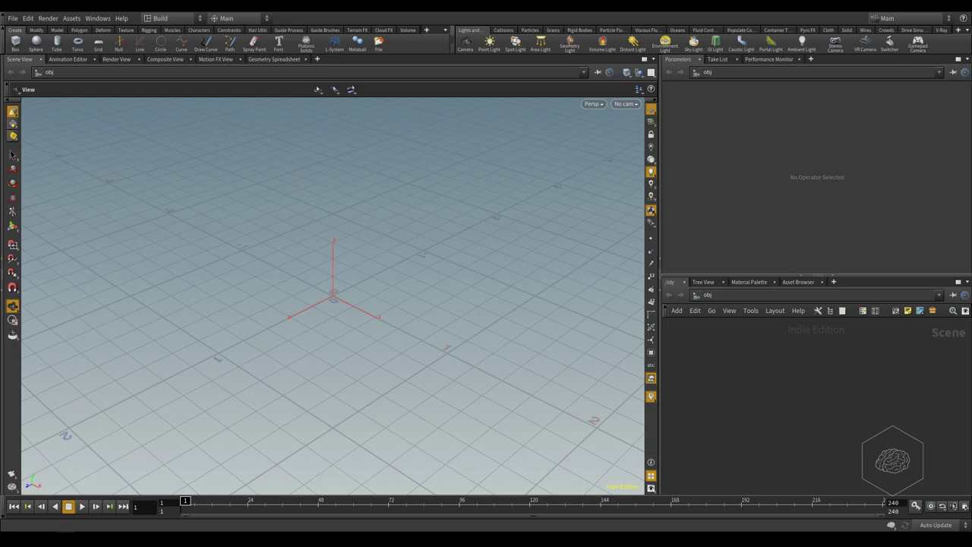
Open File Explorer on This PC and move its window up and right over the Houdini scene
key("super+e")
mouse_move(603, 66)
left_mouse_down()
mouse_move(623, 31)
mouse_move(612, 152)
left_mouse_up()
left_click_drag(542, 160, 560, 98)
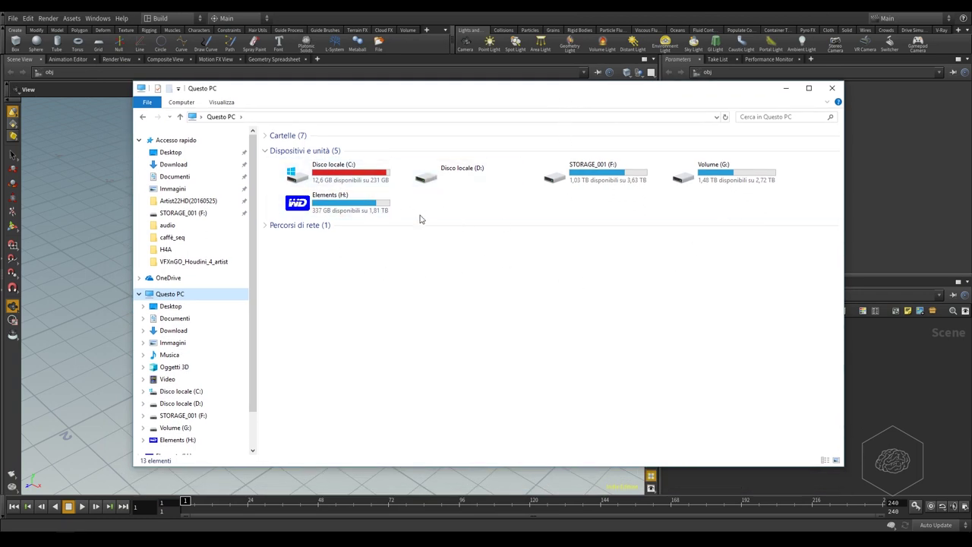
left_click(304, 176)
left_click(331, 289)
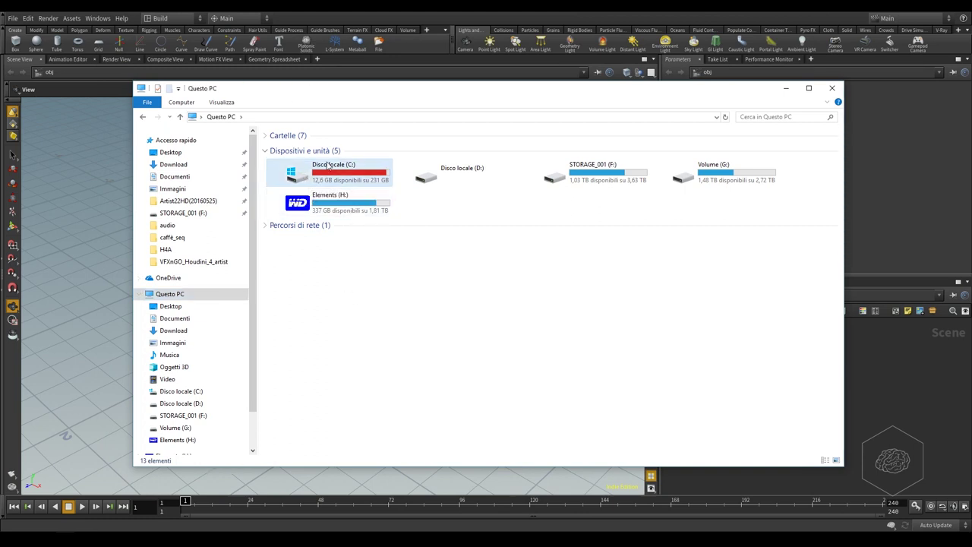
left_click(476, 171)
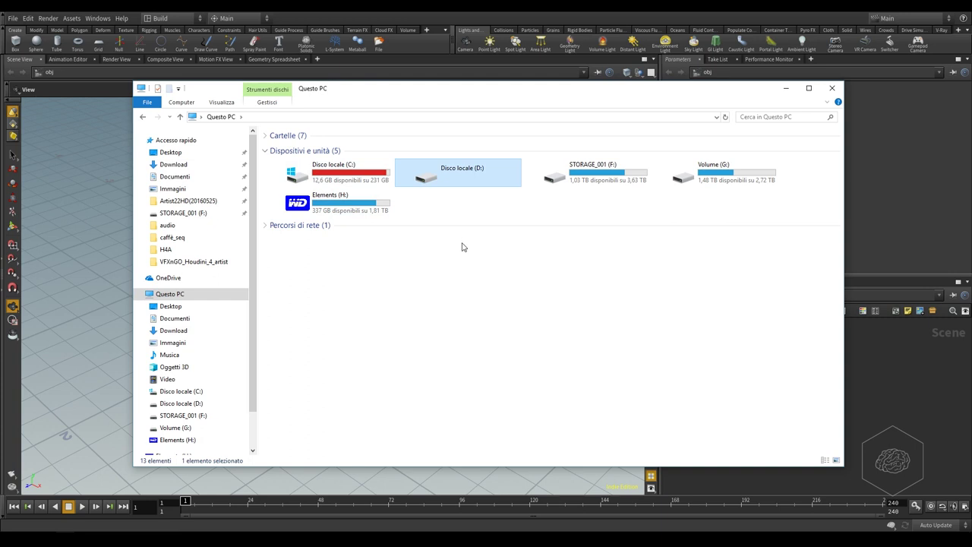
left_click(472, 365)
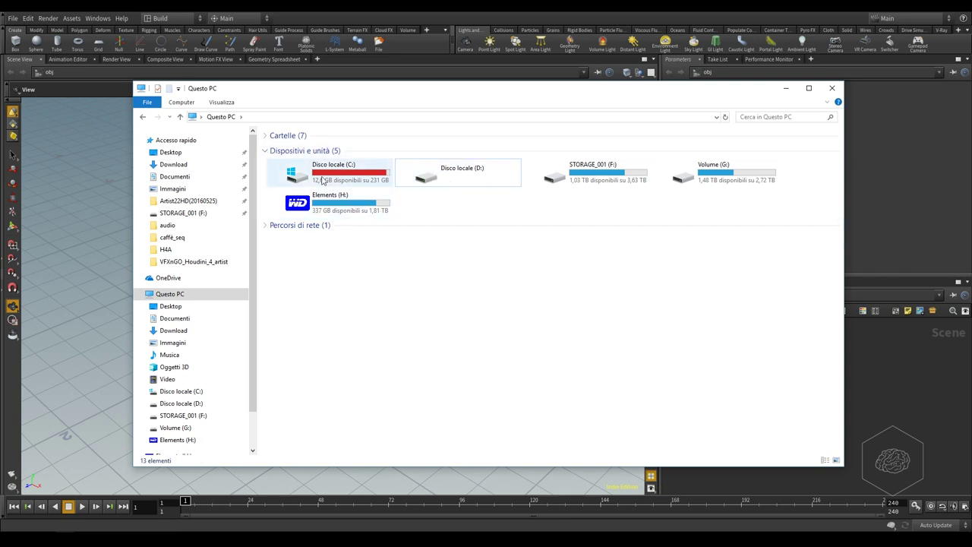
left_click(615, 171)
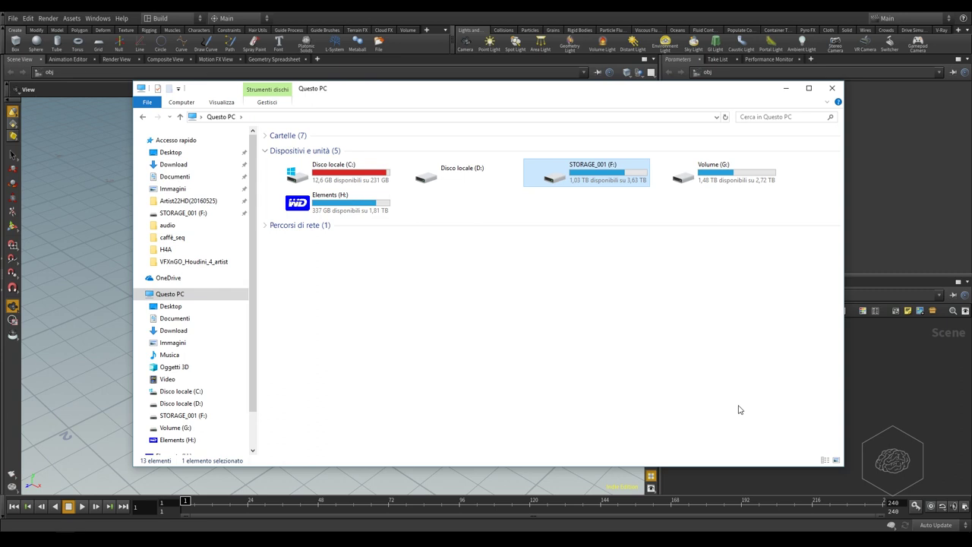
left_click(735, 385)
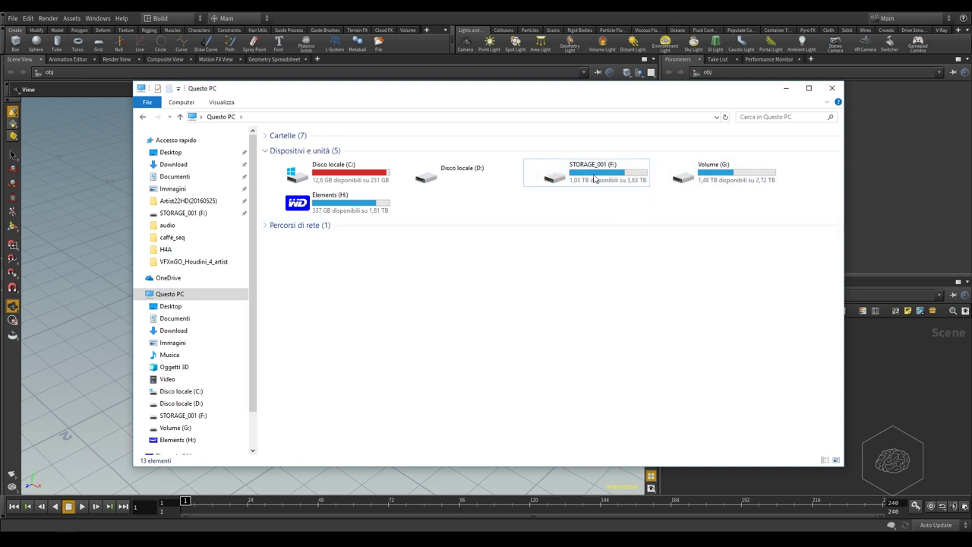
left_click(757, 184)
left_click(722, 371)
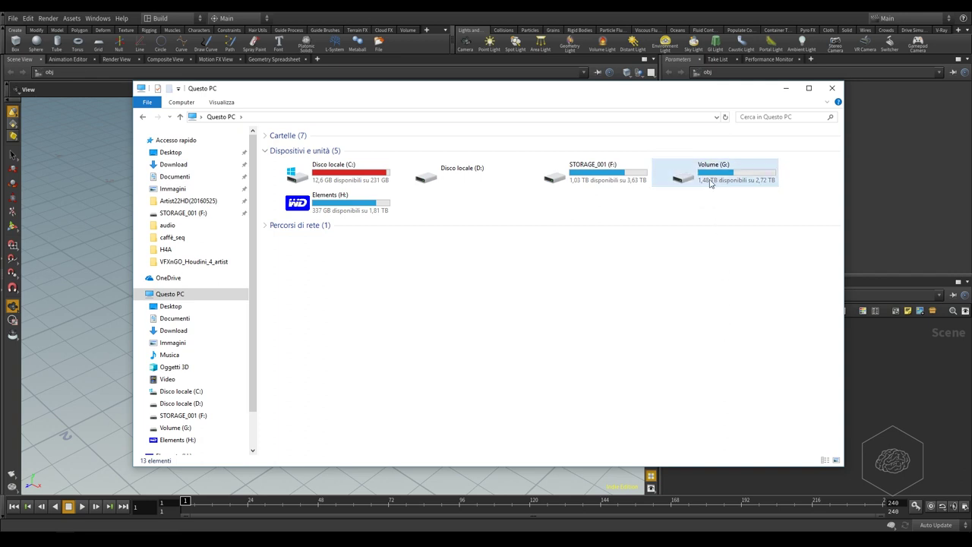
double_click(732, 186)
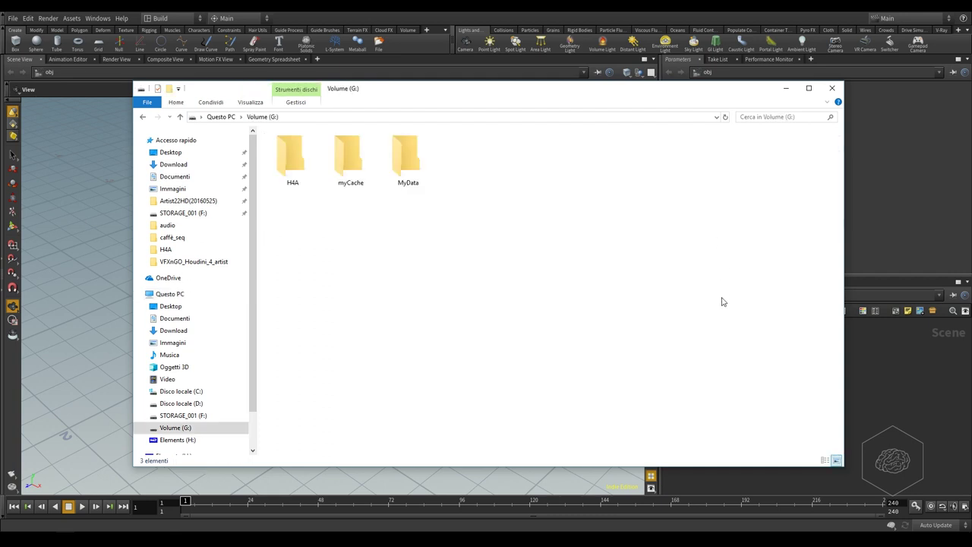
double_click(348, 149)
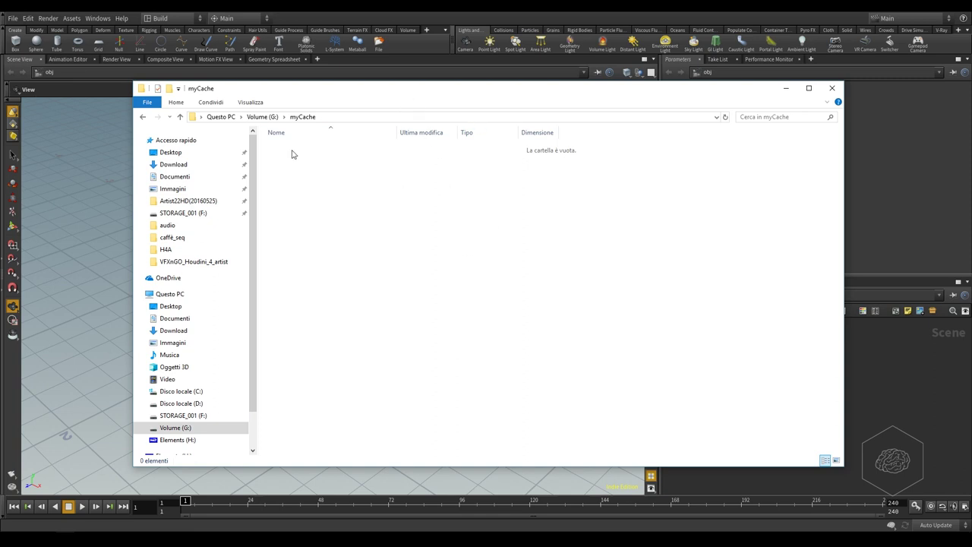
left_click(263, 118)
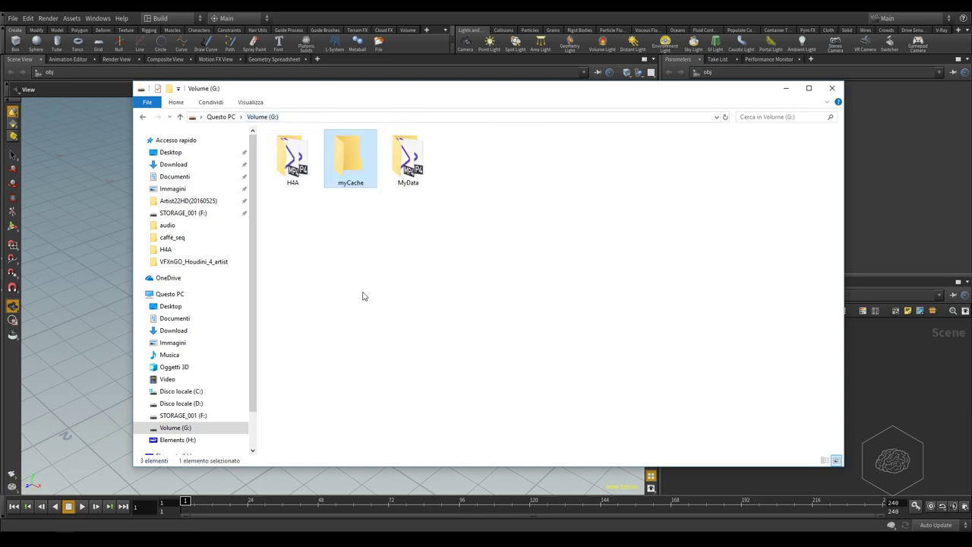
left_click(227, 119)
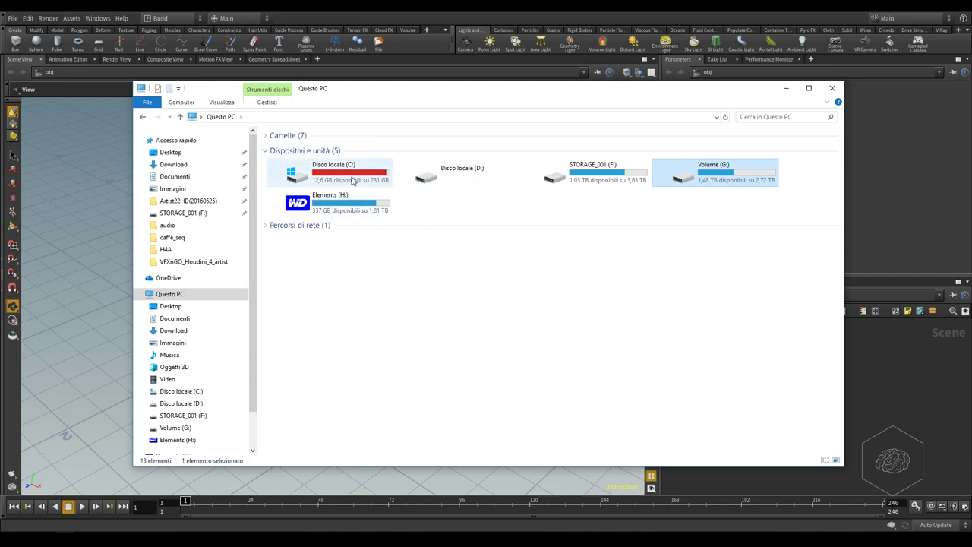
mouse_move(352, 175)
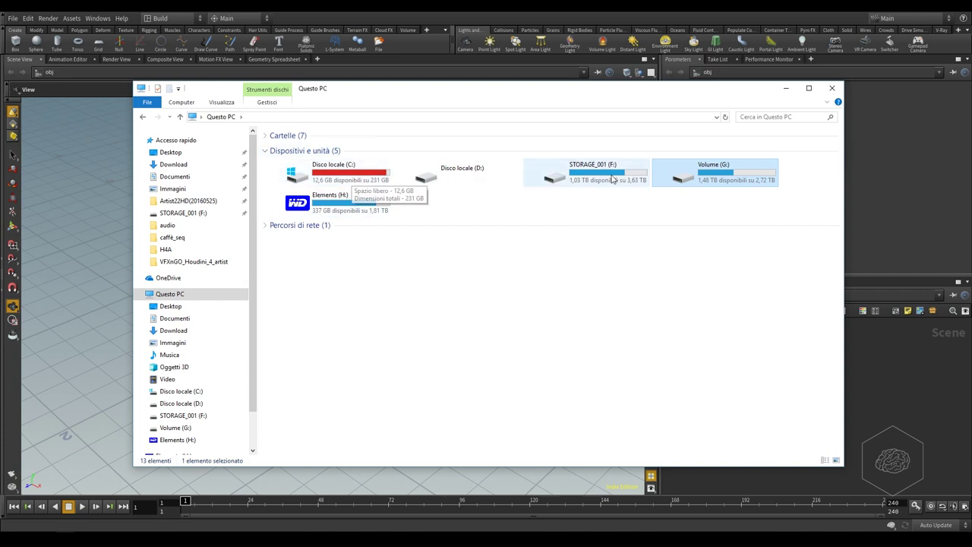
left_click(612, 179)
left_click(757, 178)
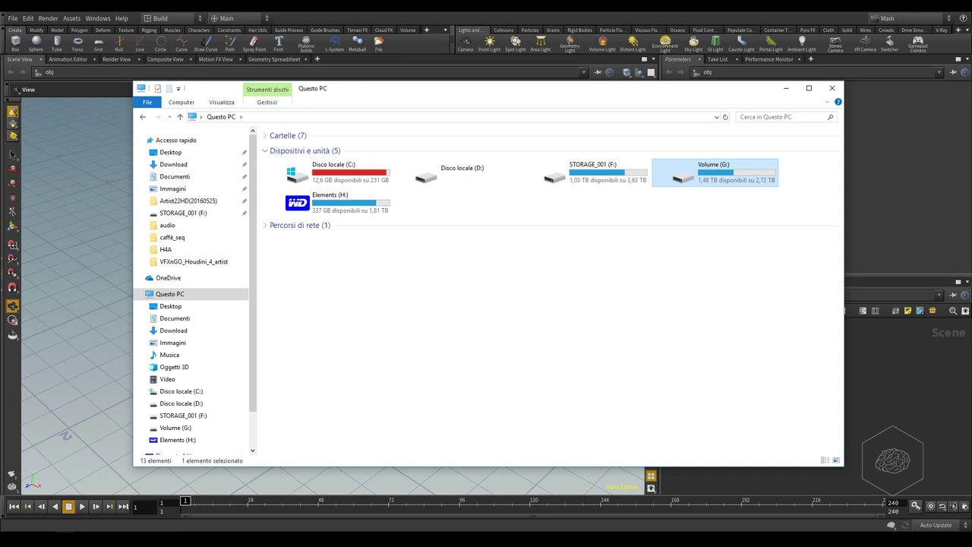
left_click(780, 346)
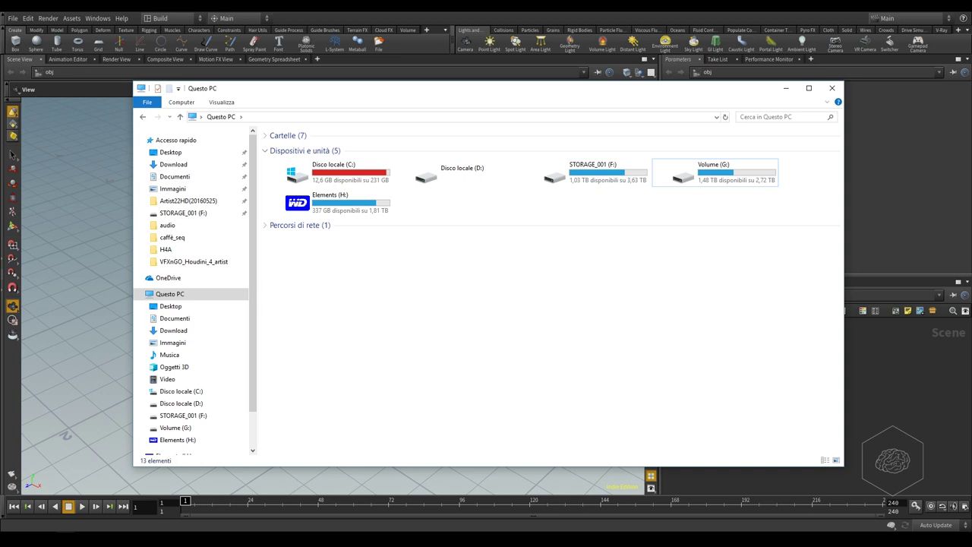
left_click(347, 205)
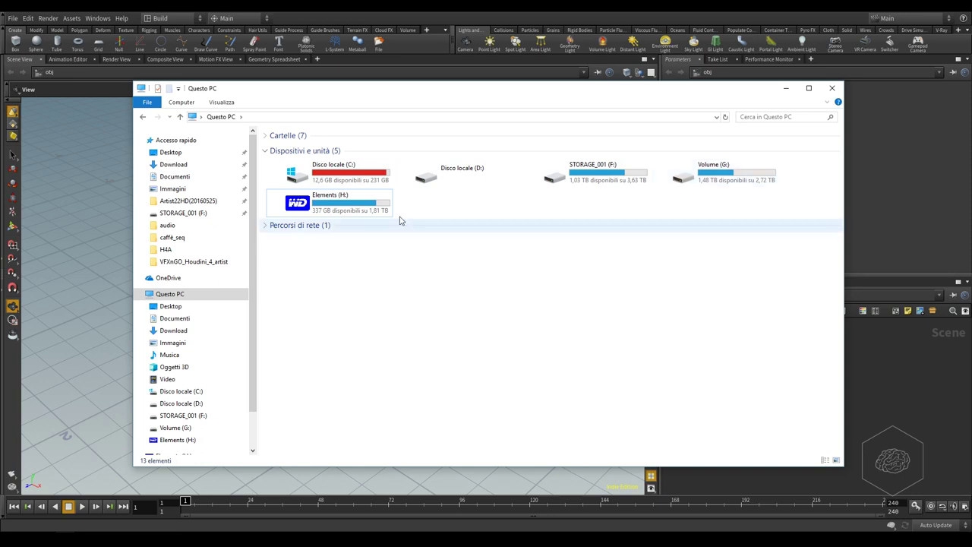
left_click(374, 177)
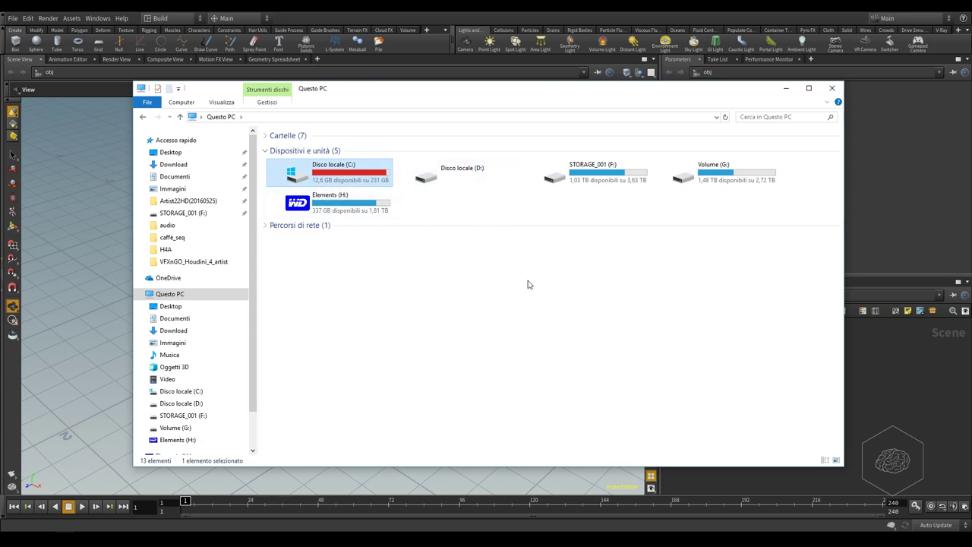
Open the empty myCache folder on Volume (G:), then minimize File Explorer
left_click(456, 171)
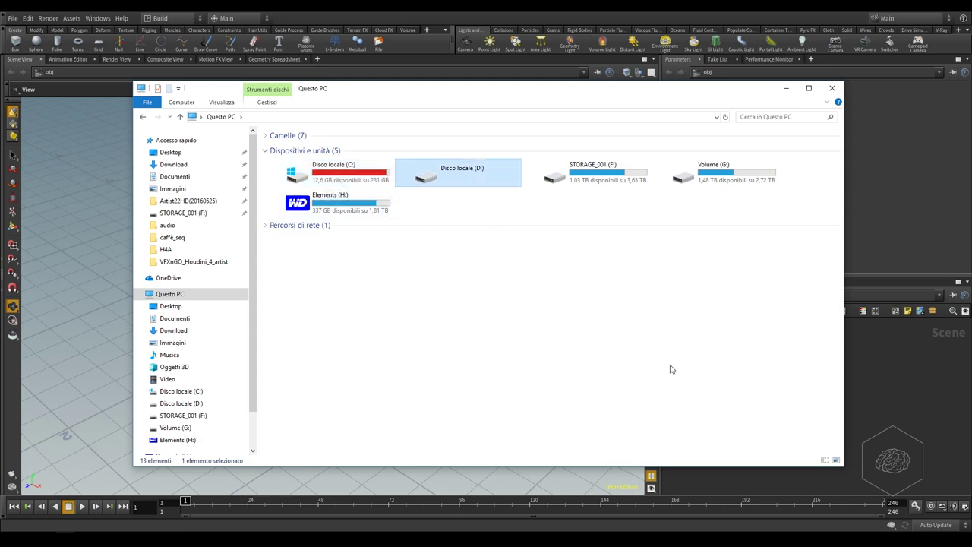
left_click(600, 186)
left_click(737, 176)
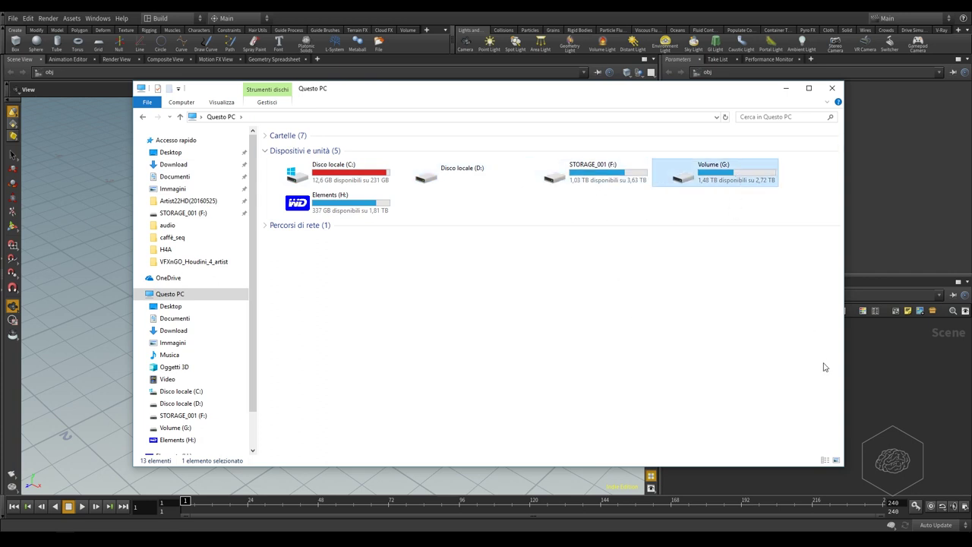
double_click(744, 171)
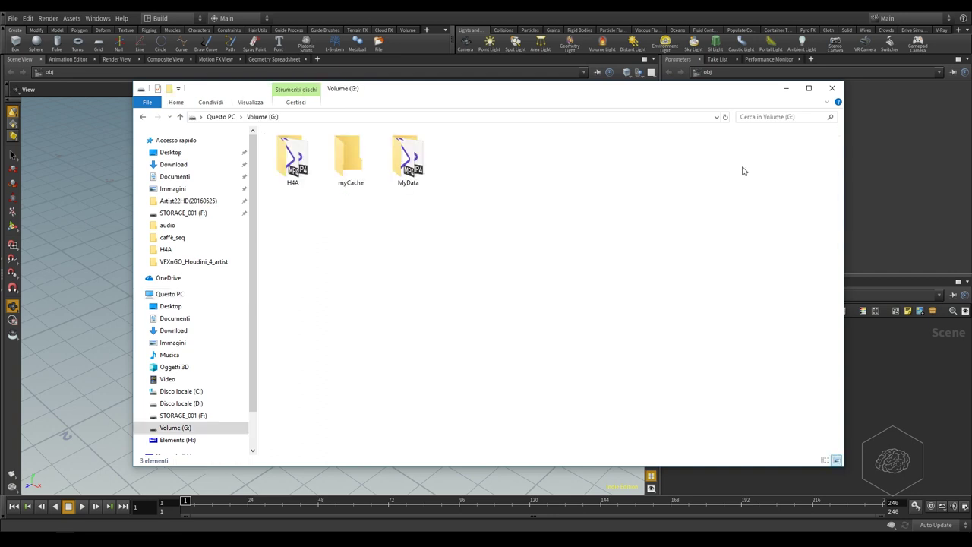
double_click(349, 156)
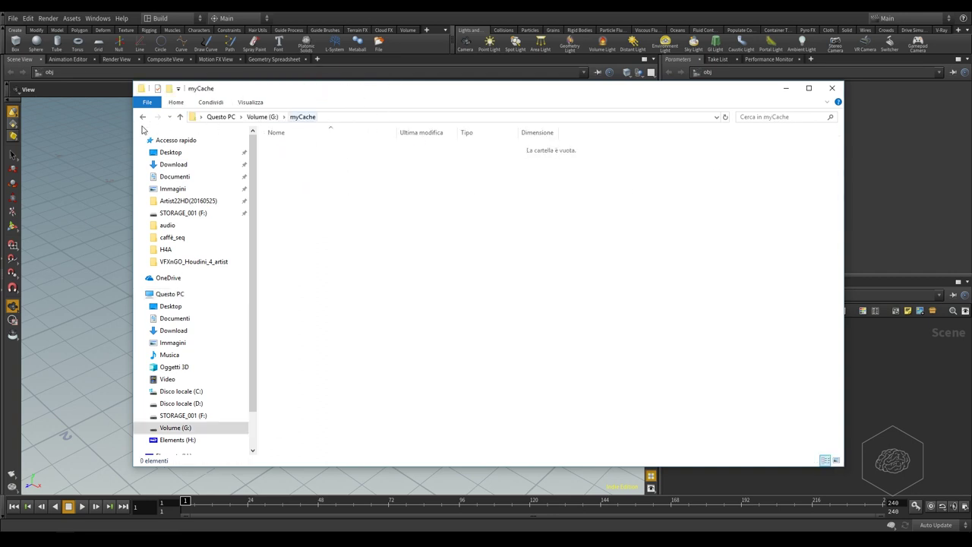
mouse_move(296, 132)
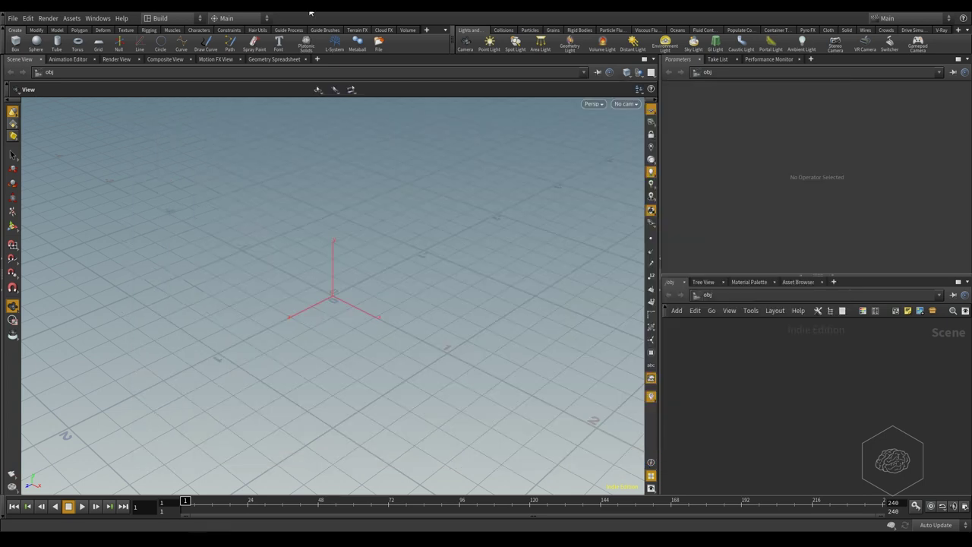
left_click(309, 17)
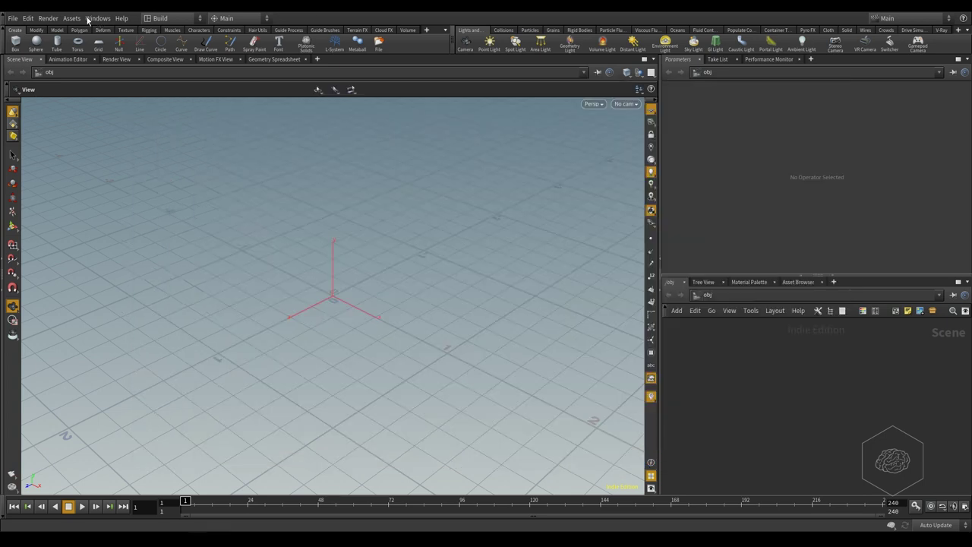
In Edit > Aliases and Variables, replace the POSE variable name with myCache
left_click(26, 18)
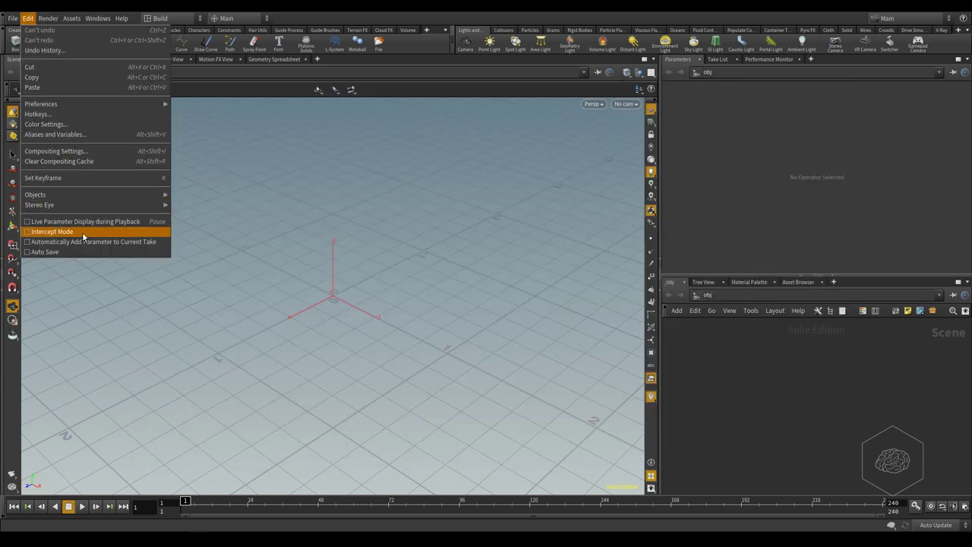
left_click(83, 136)
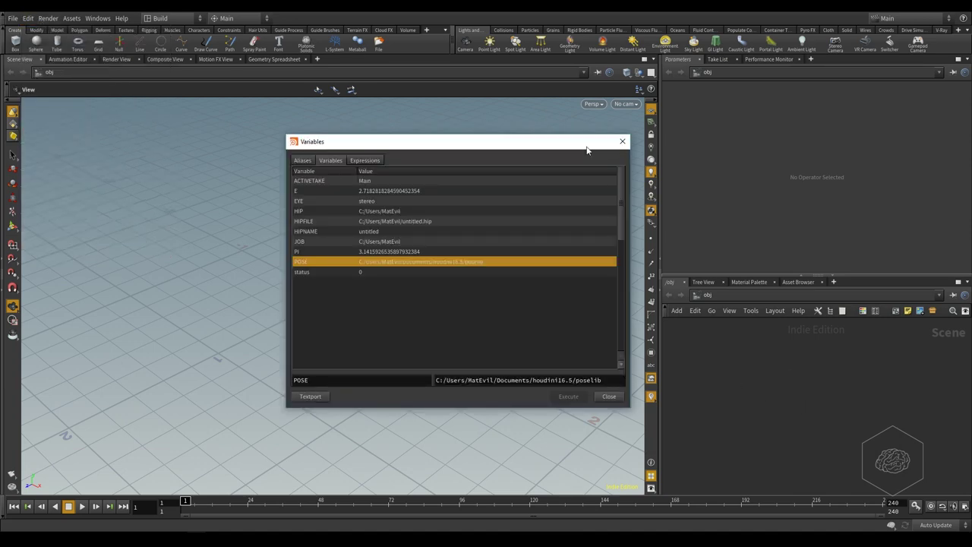
left_click(623, 141)
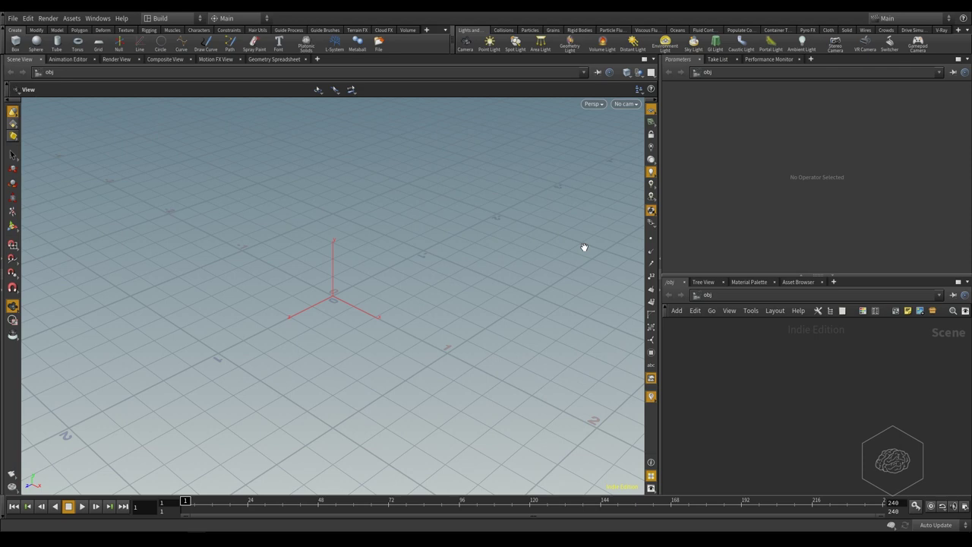
key("alt+shift+v")
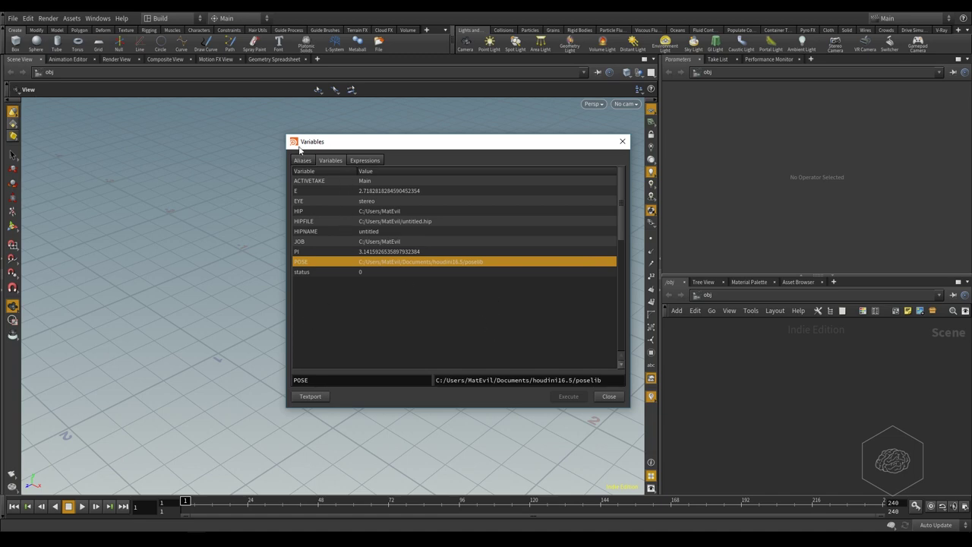
left_click(308, 161)
left_click(327, 161)
double_click(355, 381)
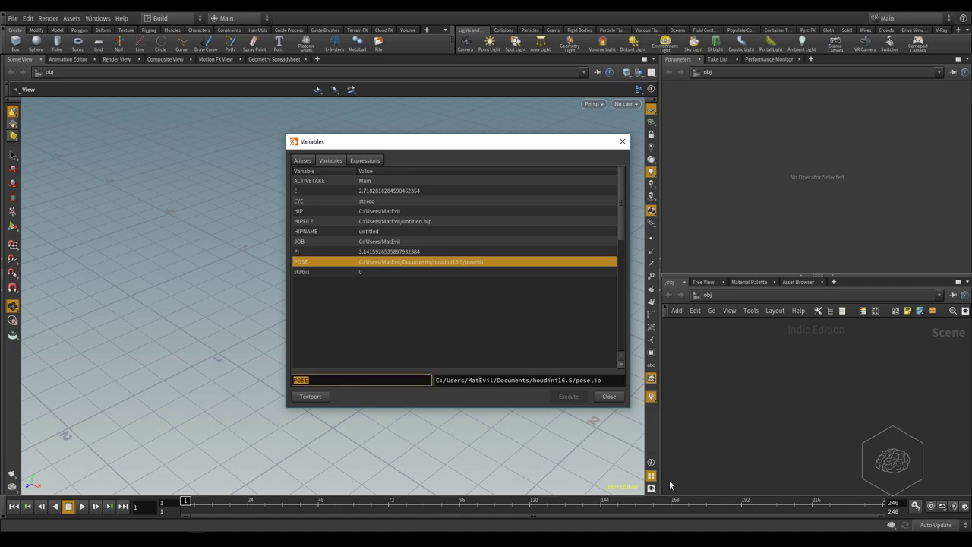
type("myCa")
type("che")
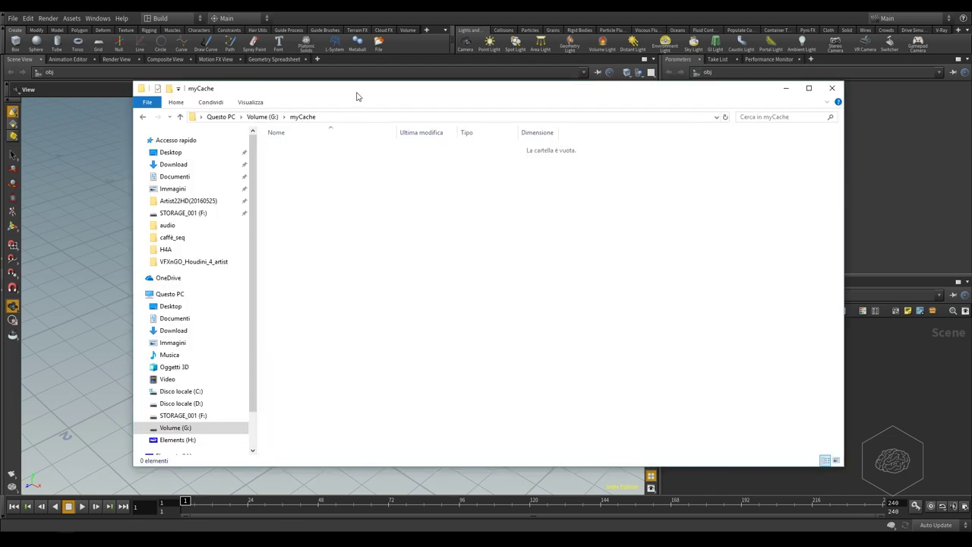
Copy the G:\myCache path from Explorer and paste it as the myCache variable's value
left_click(400, 116)
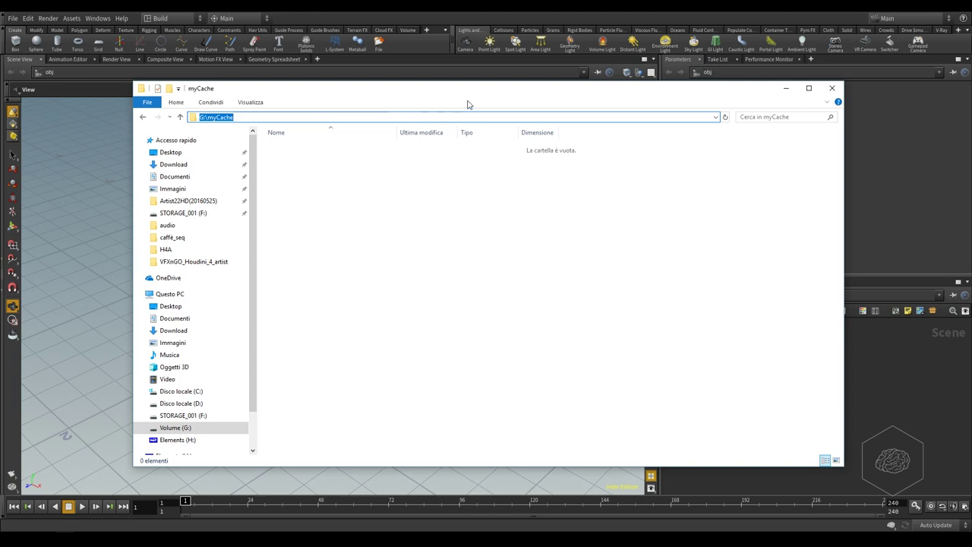
left_click_drag(451, 92, 971, 93)
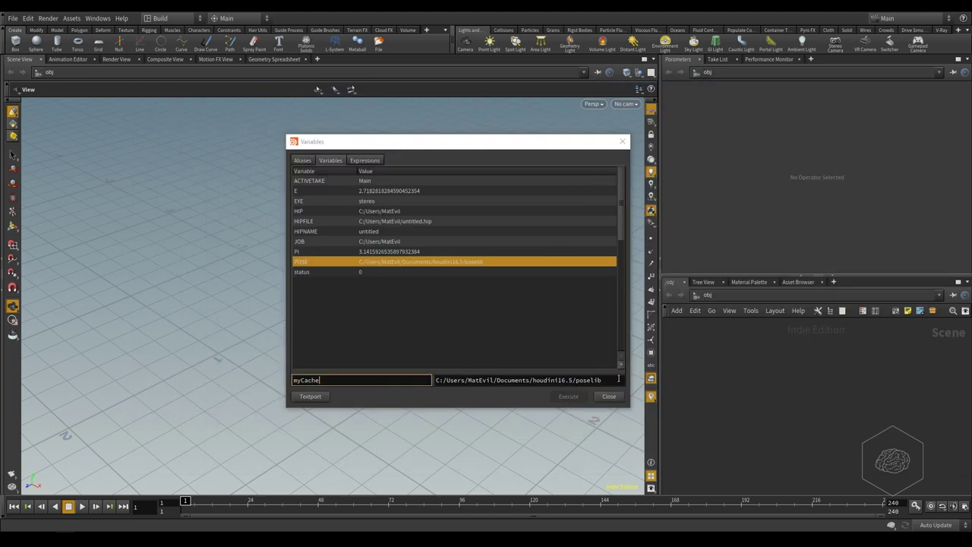
left_click(480, 384)
type("G:\\myCache")
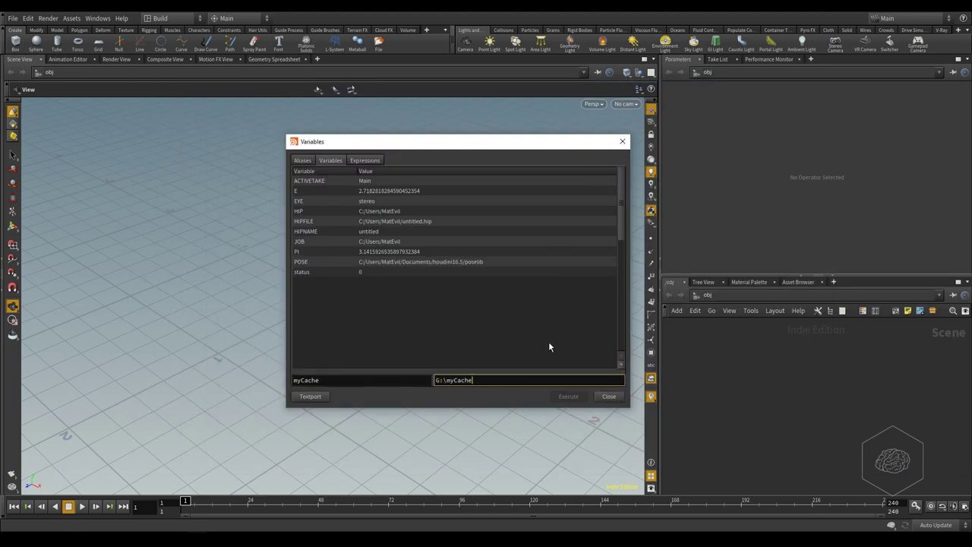
key("Return")
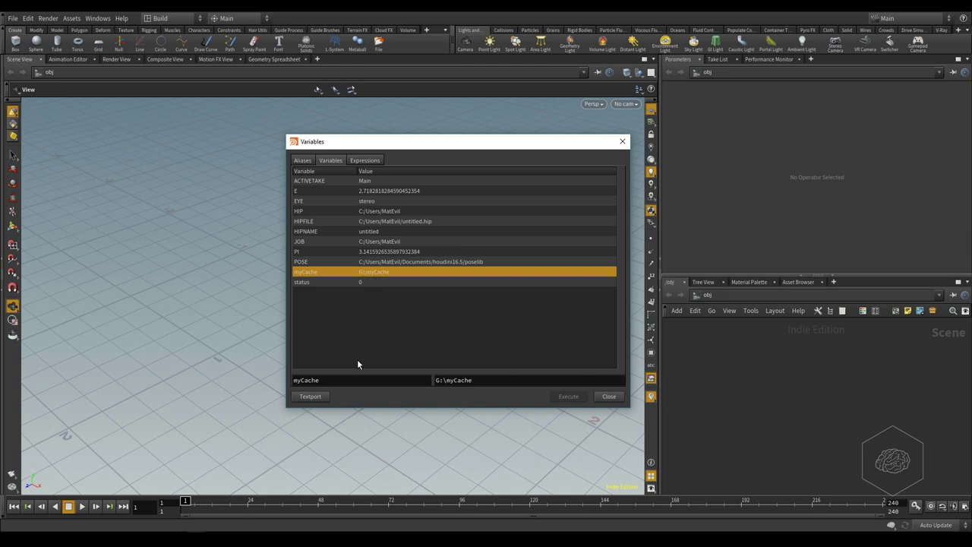
Check the myCache variable's name and value, then close the Variables dialog
left_click(358, 380)
left_click(311, 277)
left_click(382, 379)
double_click(308, 381)
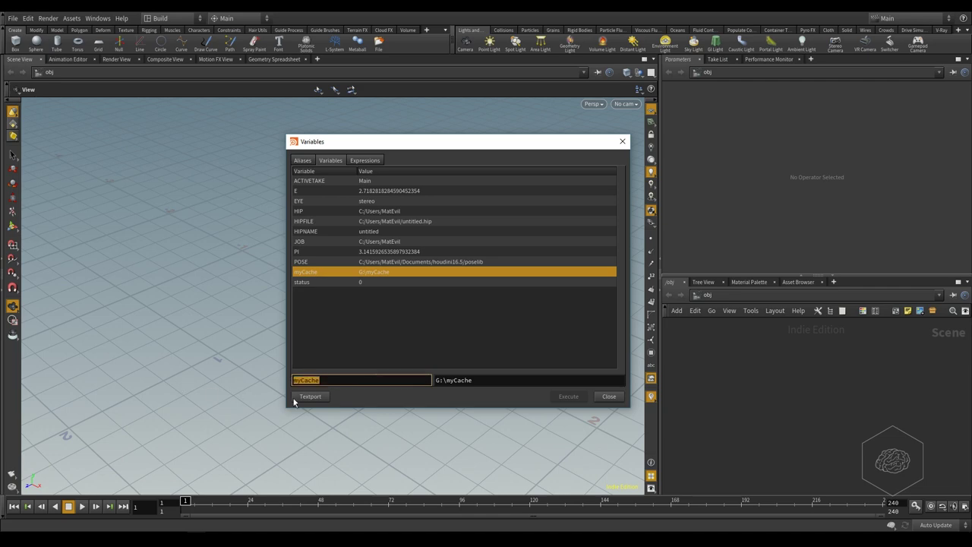
key("Tab")
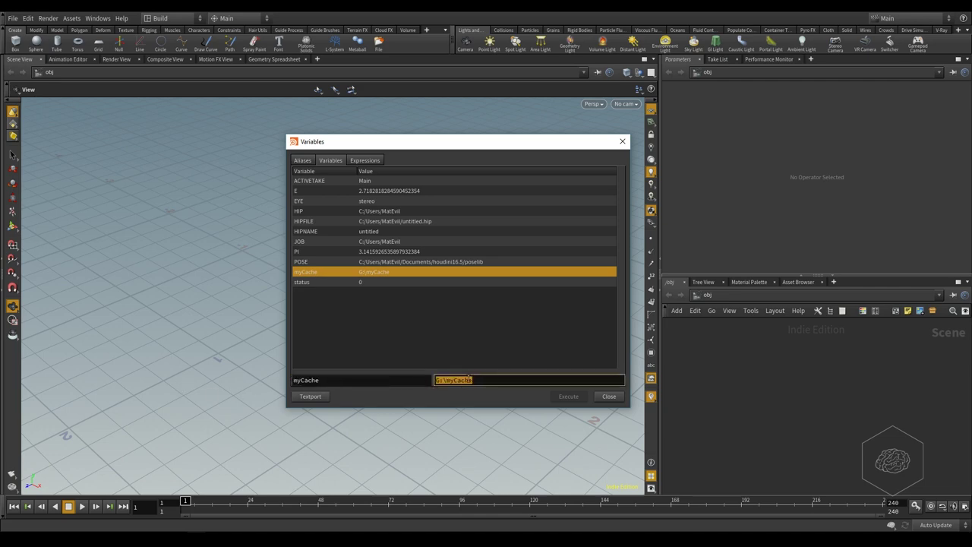
left_click(609, 396)
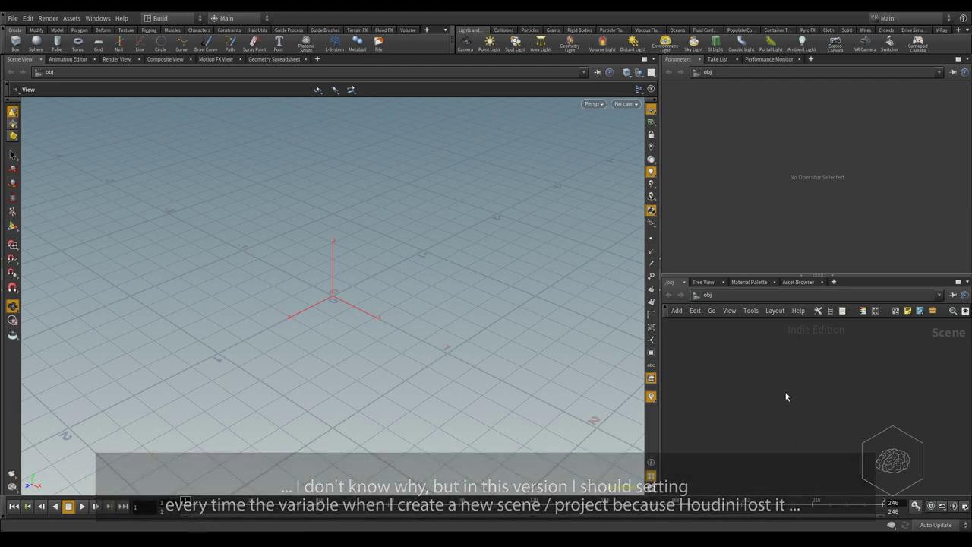
Add a geo geometry object to the network and dive inside geo1 to its file1 node
key("Tab")
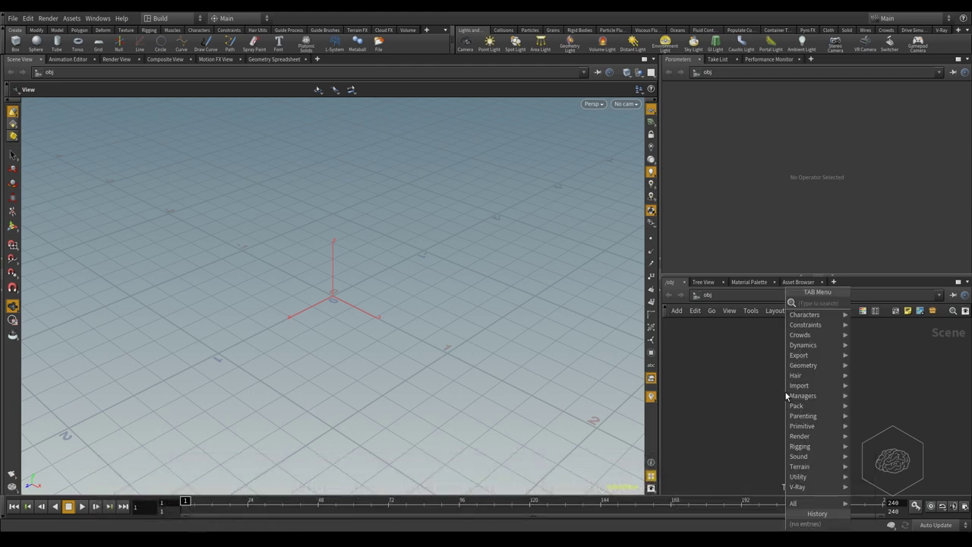
type("geome")
key("Return")
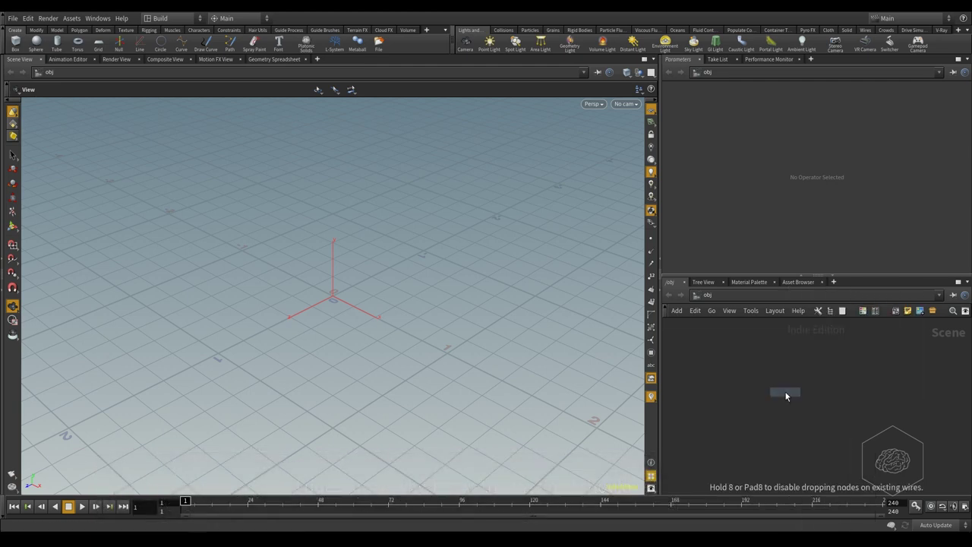
left_click(785, 392)
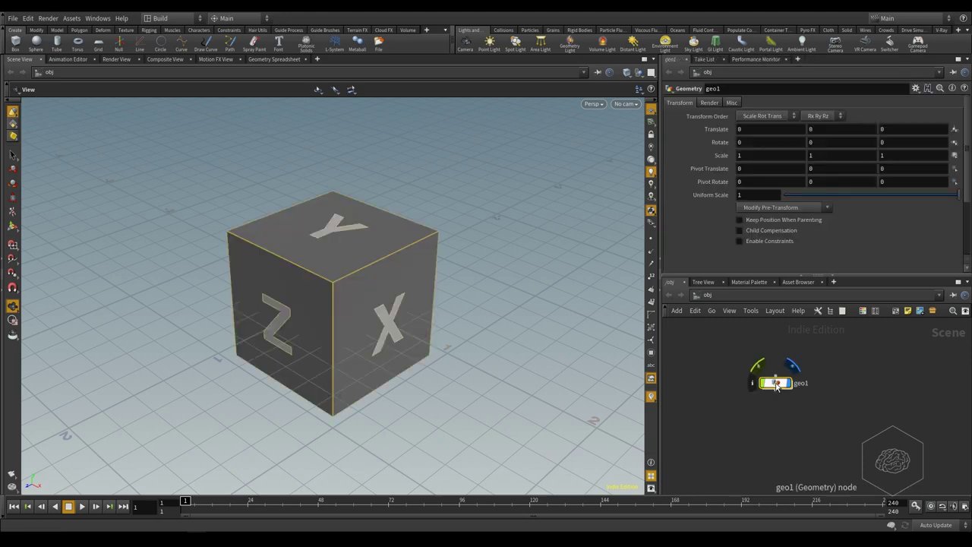
double_click(776, 382)
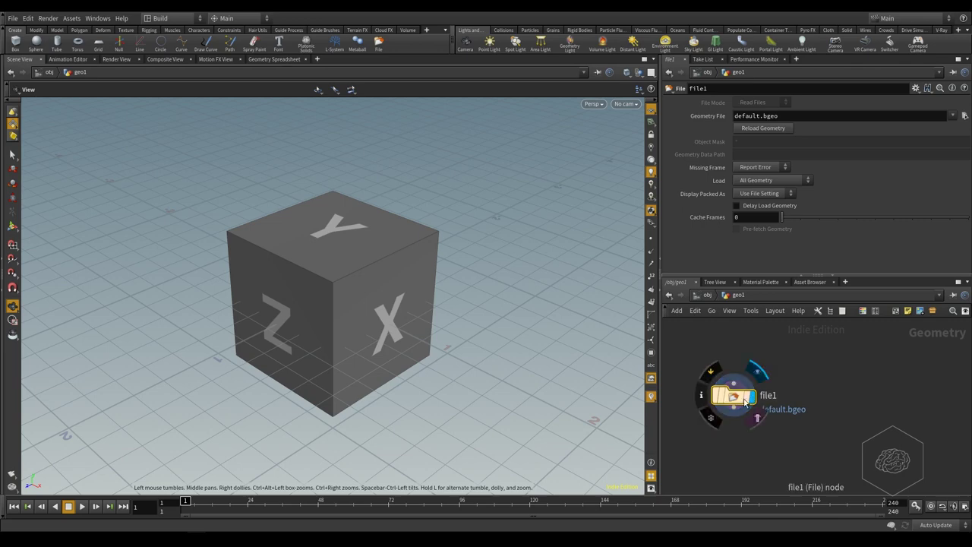
Move file1 up and right, and inspect its default.bgeo path without changing it
middle_click_drag(806, 410, 832, 395)
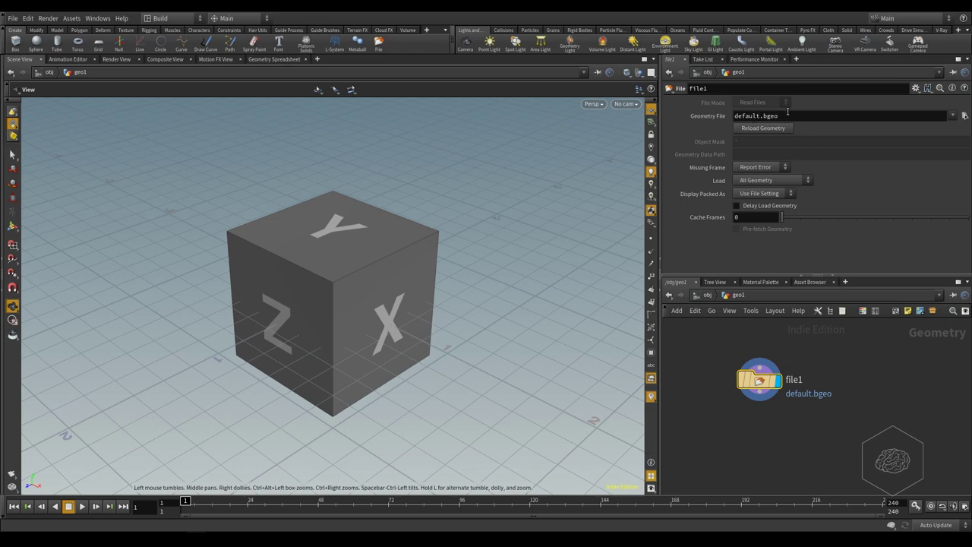
double_click(768, 116)
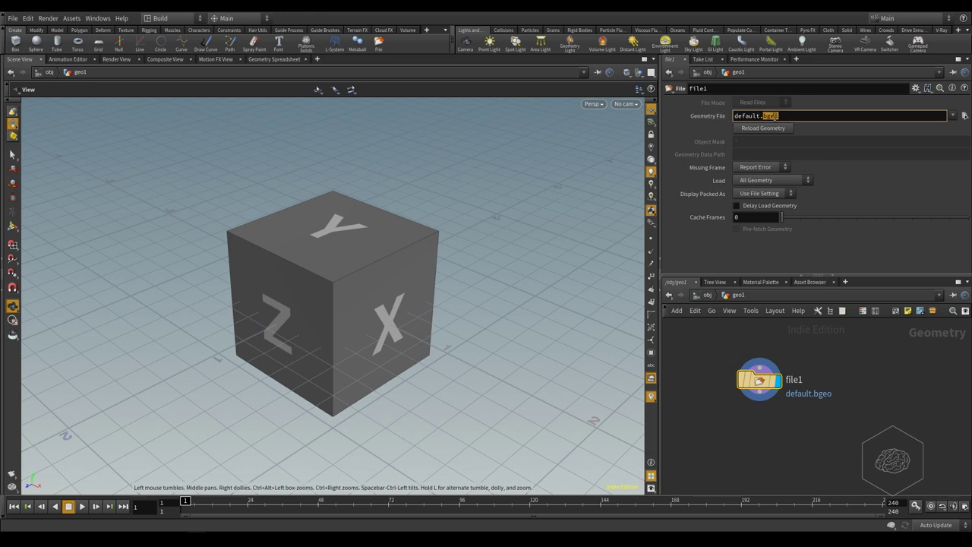
left_click(754, 116)
double_click(771, 116)
left_click(808, 117)
key("Return")
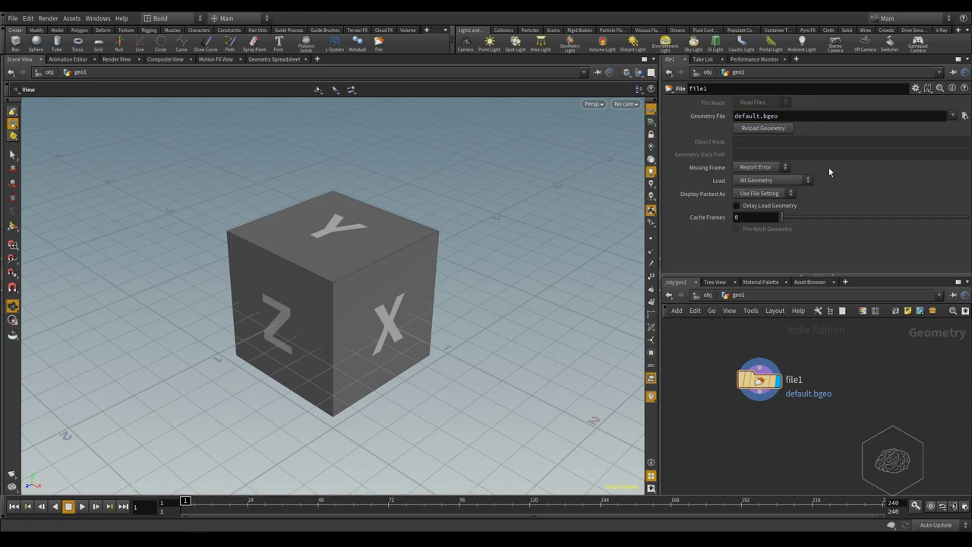
left_click(773, 119)
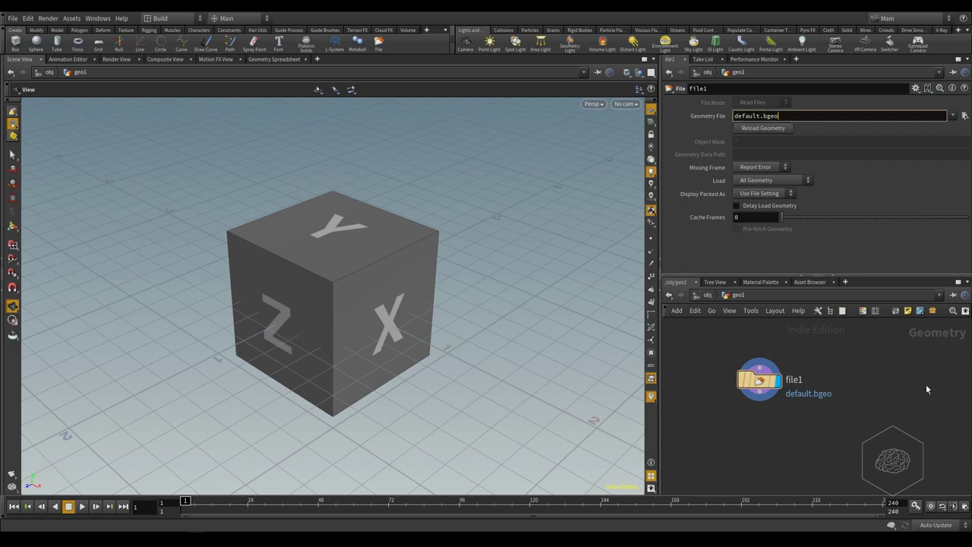
key("Return")
Add a sticky note beside file1 reading 'default.bgeo - classic geometry export for Houdini' and widen it
left_click(907, 310)
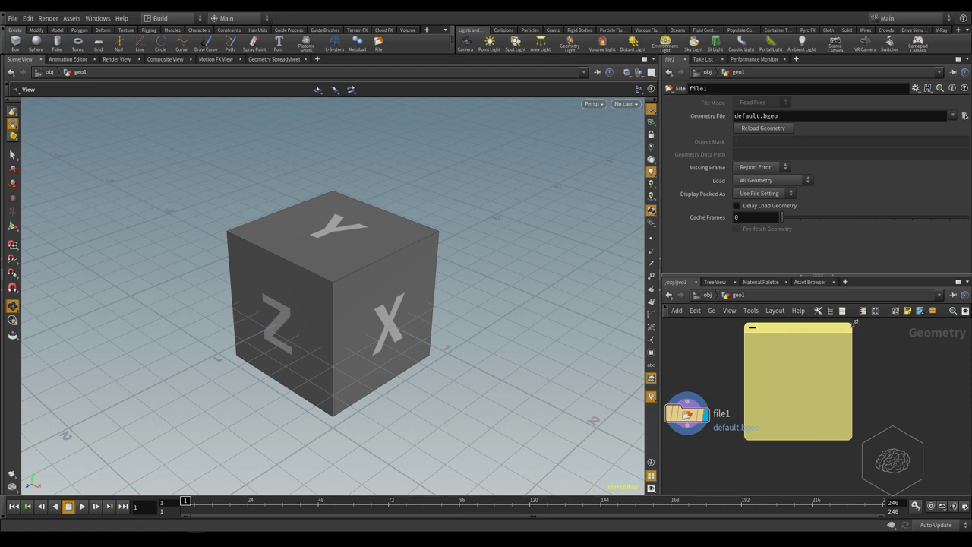
left_click_drag(825, 337, 846, 354)
left_click(823, 382)
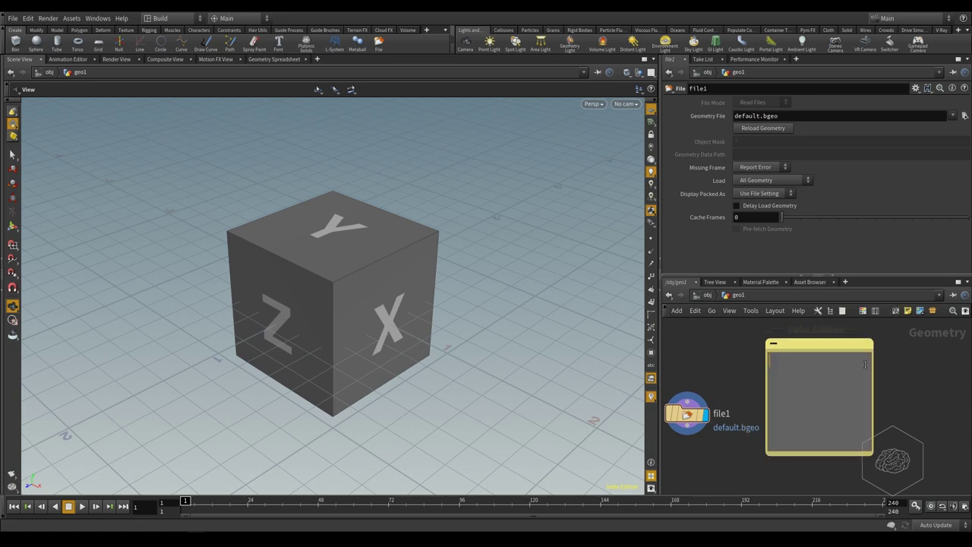
key("Escape")
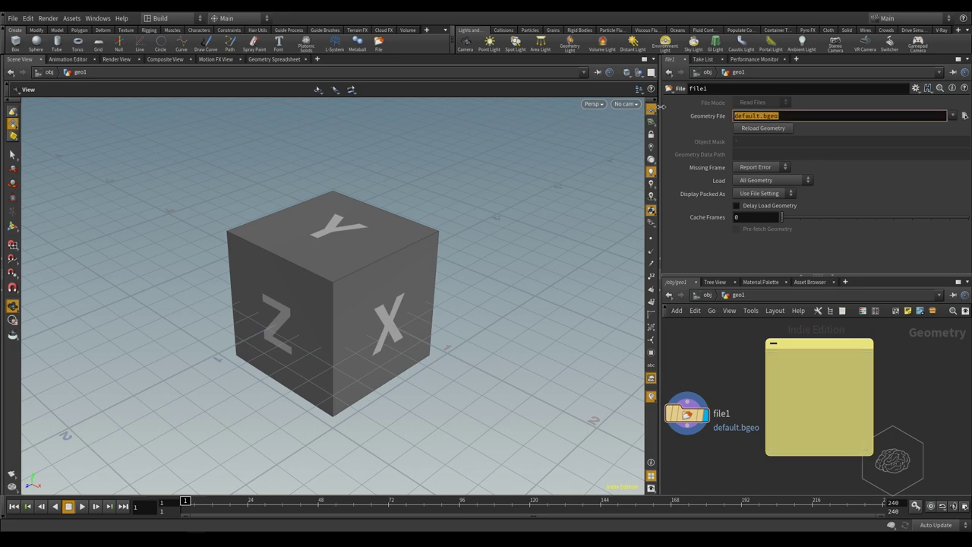
left_click(849, 364)
type("default.bgeo")
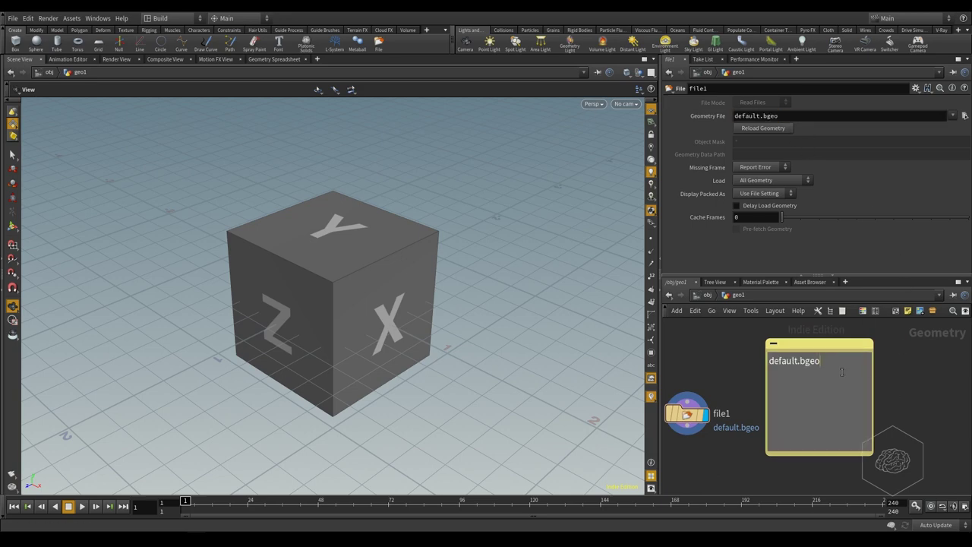
type("cl")
type("assic geometr")
type("y")
type(" e")
type("xport for")
type(" Houdini")
left_click_drag(873, 410, 971, 410)
middle_click_drag(803, 475, 737, 463)
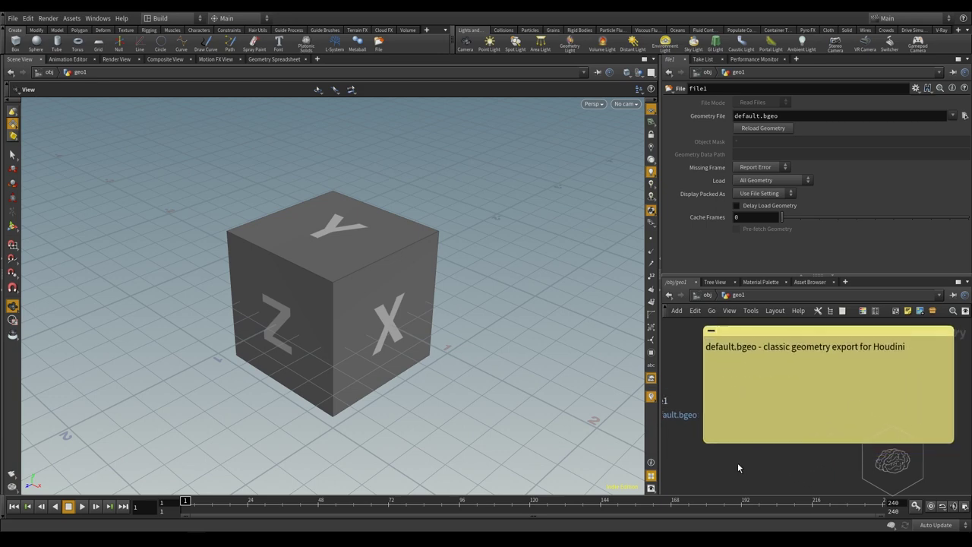
left_click(916, 367)
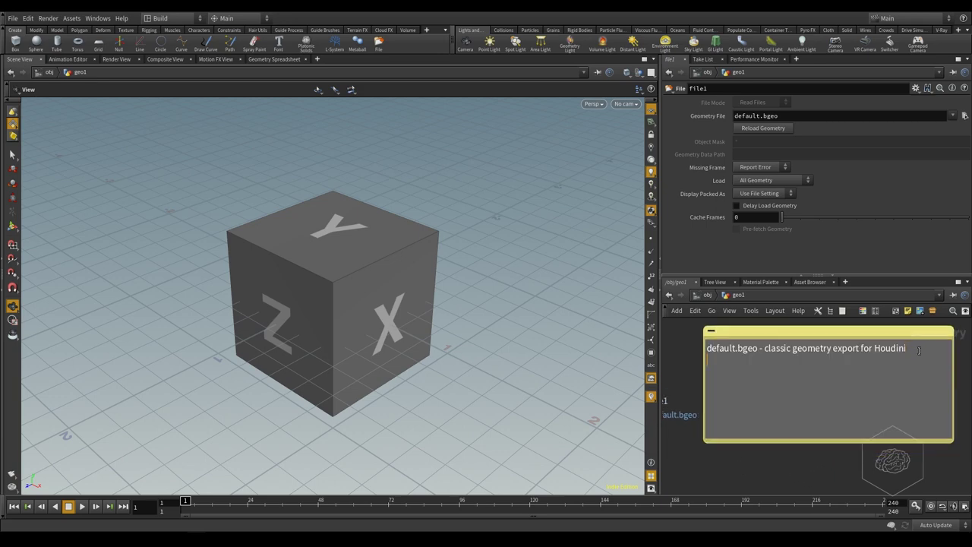
Change the note's first line to start with '*.bgeo' and duplicate it into three lines
key("Home")
key("shift+Right")
key("shift+Right")
key("shift+Right")
key("shift+Right")
key("shift+Right")
key("shift+Right")
key("shift+Right")
type("*")
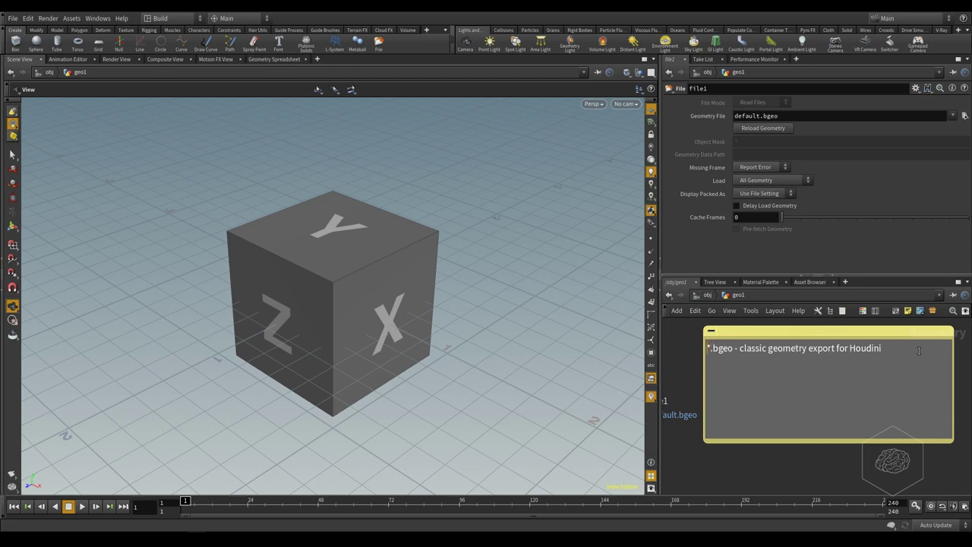
key("Home")
key("shift+Right")
key("shift+Right")
key("shift+Right")
key("shift+Right")
triple_click(920, 351)
key("ctrl+c")
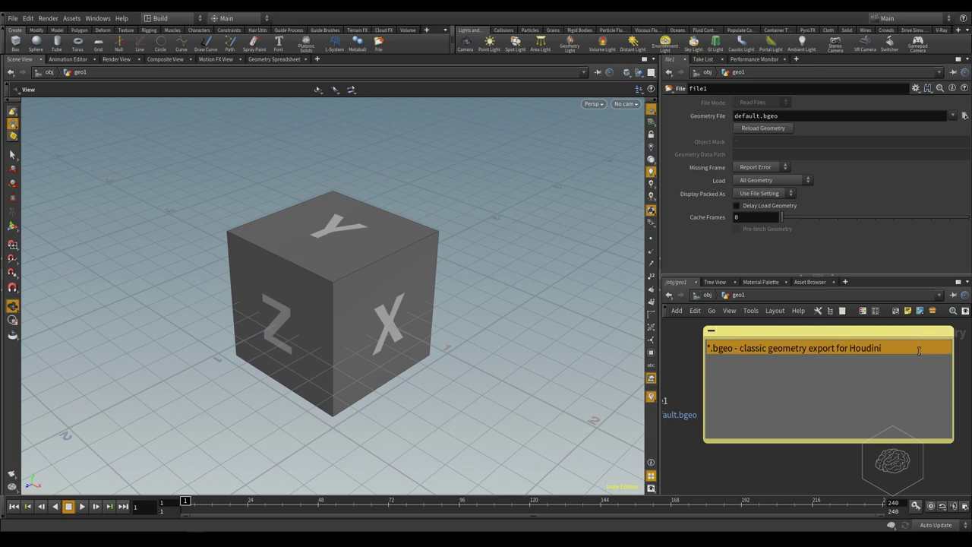
key("Right")
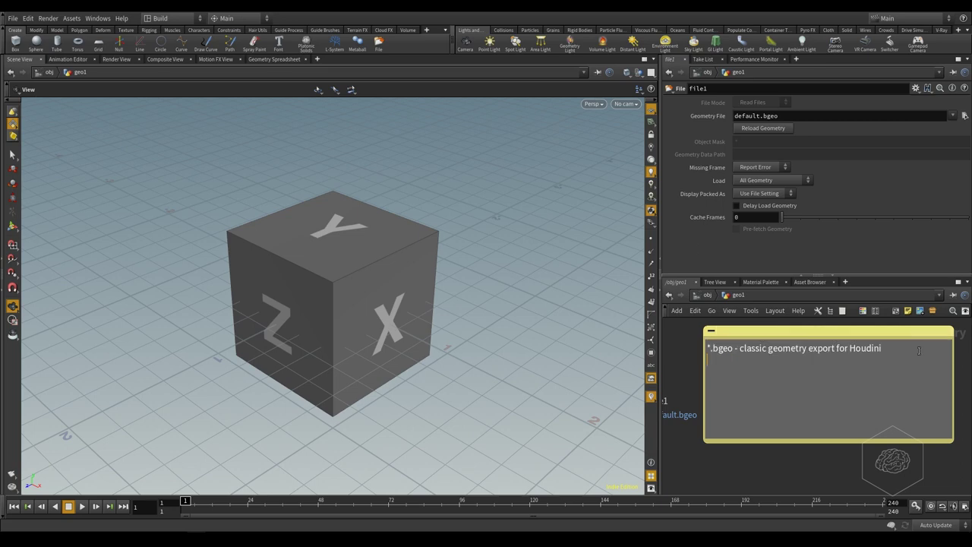
key("Return")
key("ctrl+v")
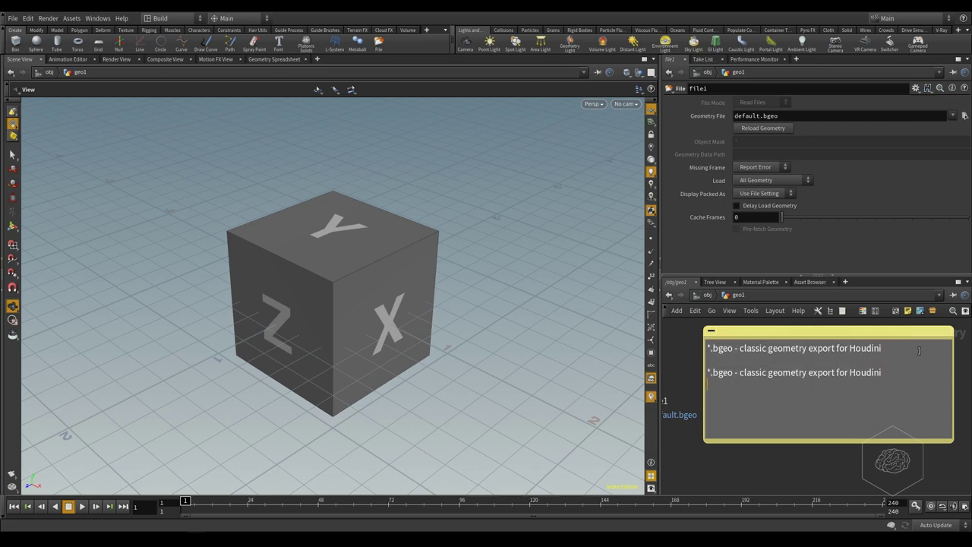
key("ctrl+v")
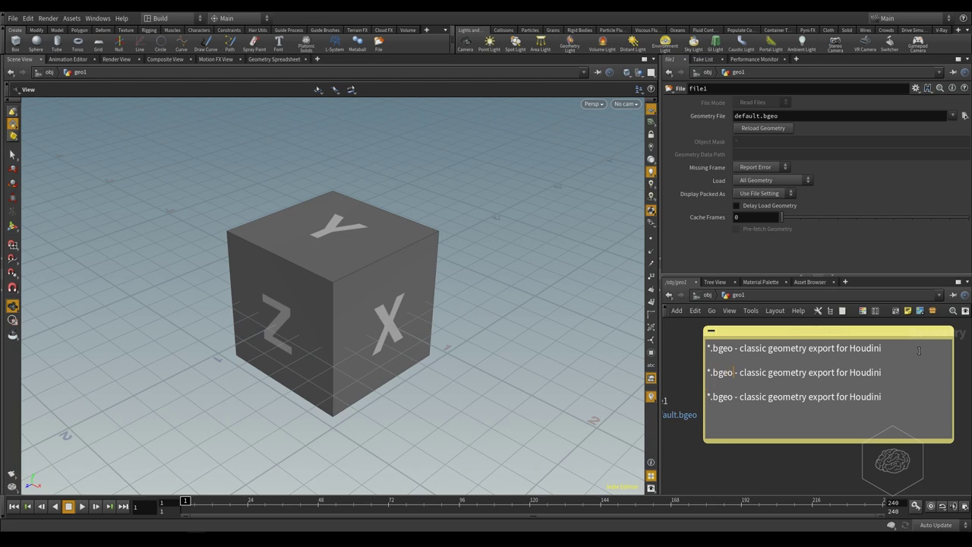
Rewrite line two as '*.bgeo.gz - geometry export for Houdini but is zip files'
type(".gz")
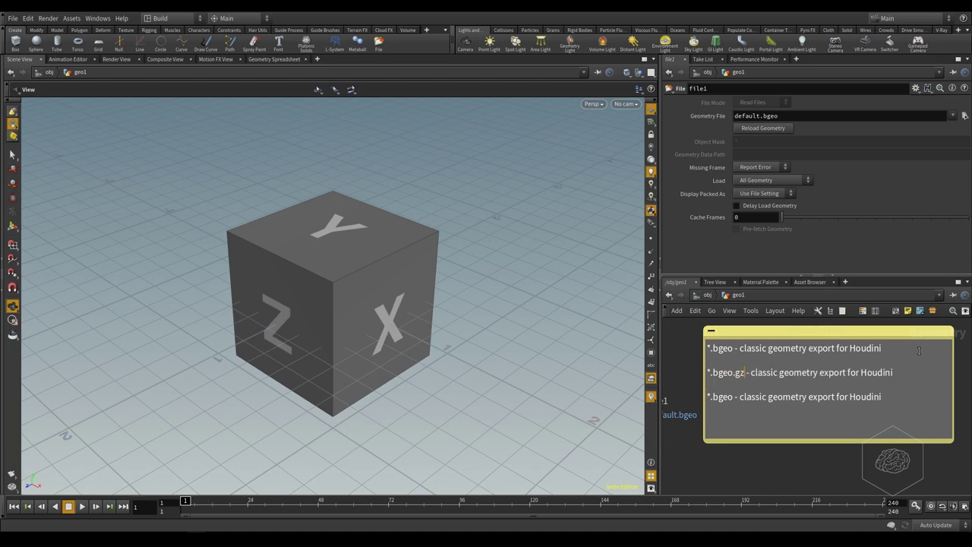
key("Left")
key("Right")
key("Right")
key("Right")
key("shift+Right")
key("shift+Right")
key("shift+Right")
key("shift+Right")
key("shift+Right")
key("shift+Right")
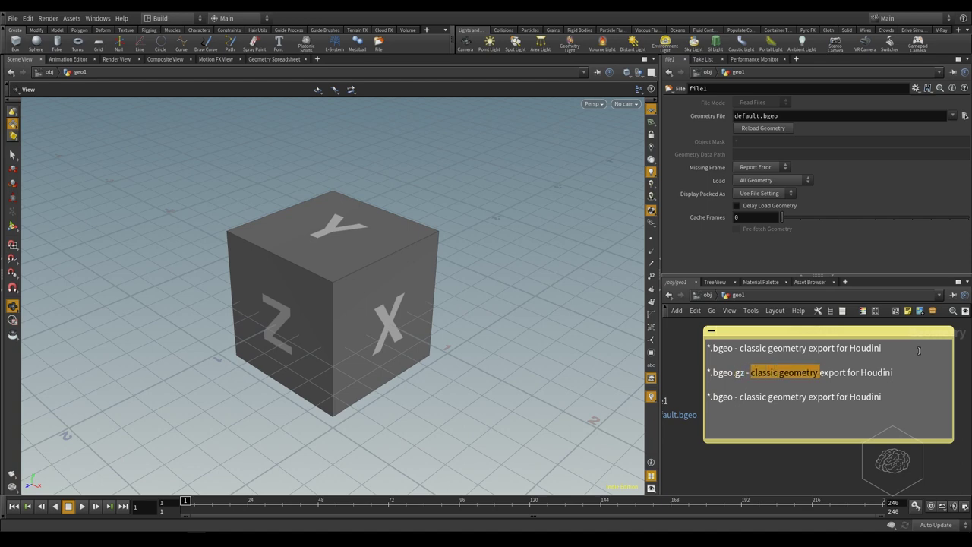
key("shift+Left")
key("shift+Left")
key("shift+Left")
key("shift+Left")
key("shift+Left")
key("shift+Left")
key("shift+Left")
key("shift+Left")
key("shift+Left")
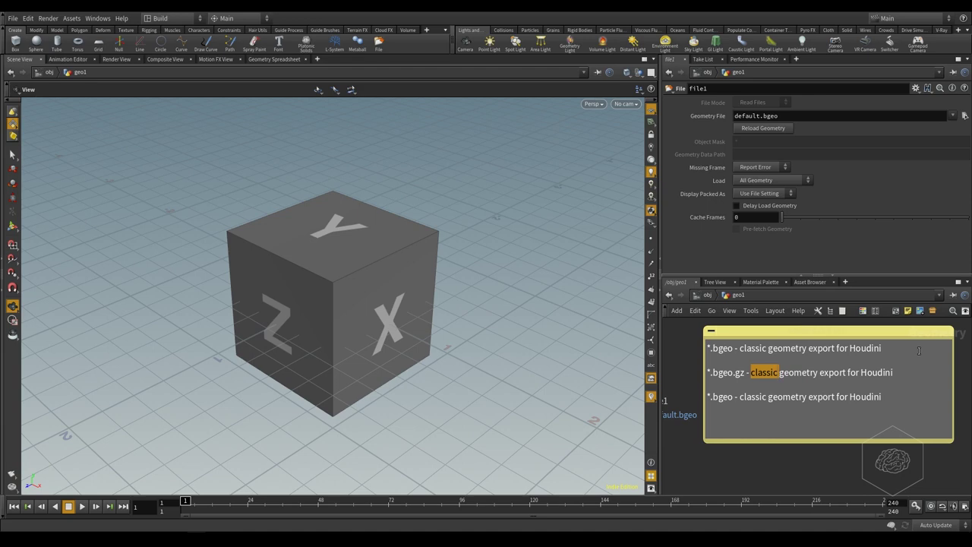
key("BackSpace")
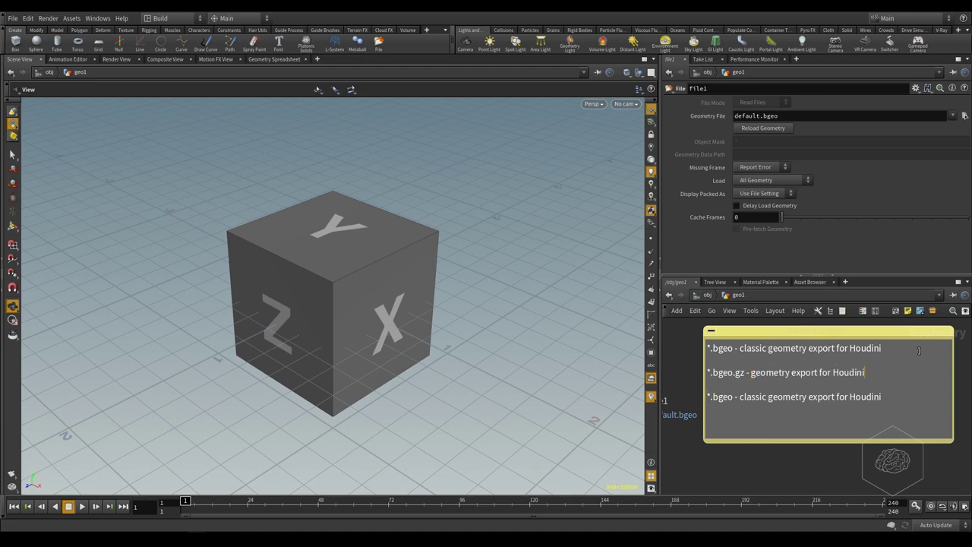
type("but is ")
type("zipped")
key("BackSpace")
key("BackSpace")
key("BackSpace")
type("f")
type("iles")
Rewrite line three as '*.bgeo.sc - another kind of geometry export for Houdini'
key("Down")
key("Down")
key("Home")
key("Right")
type(".")
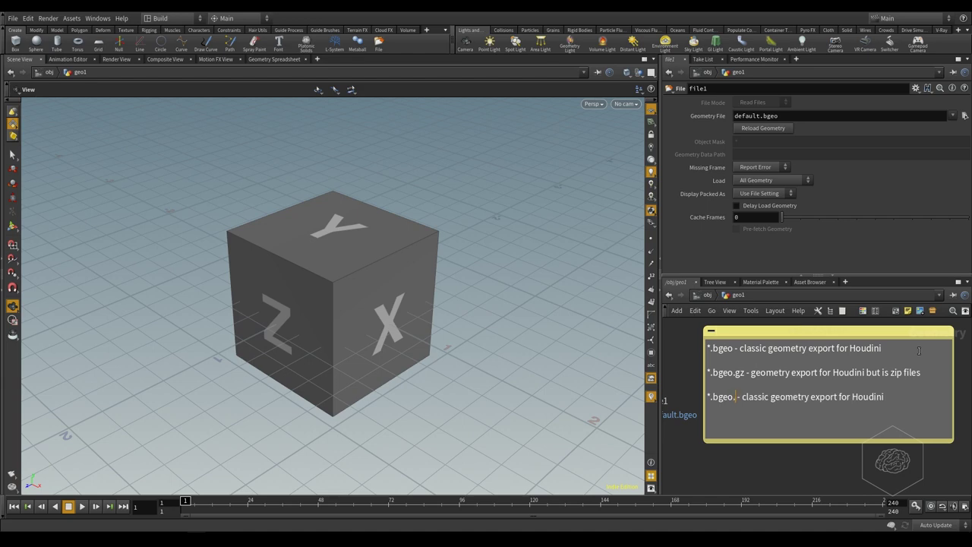
type("sc")
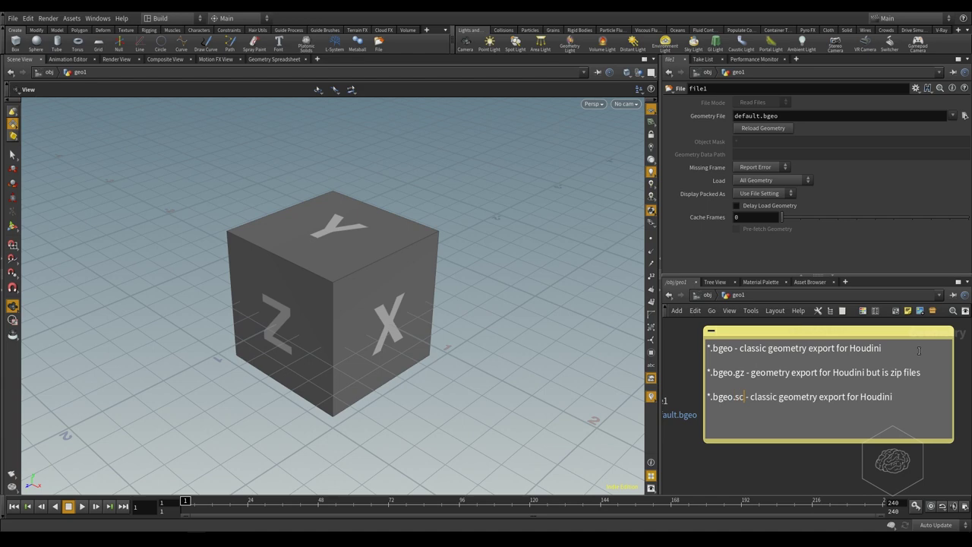
key("shift+Left")
key("shift+Left")
key("Right")
key("shift+Up")
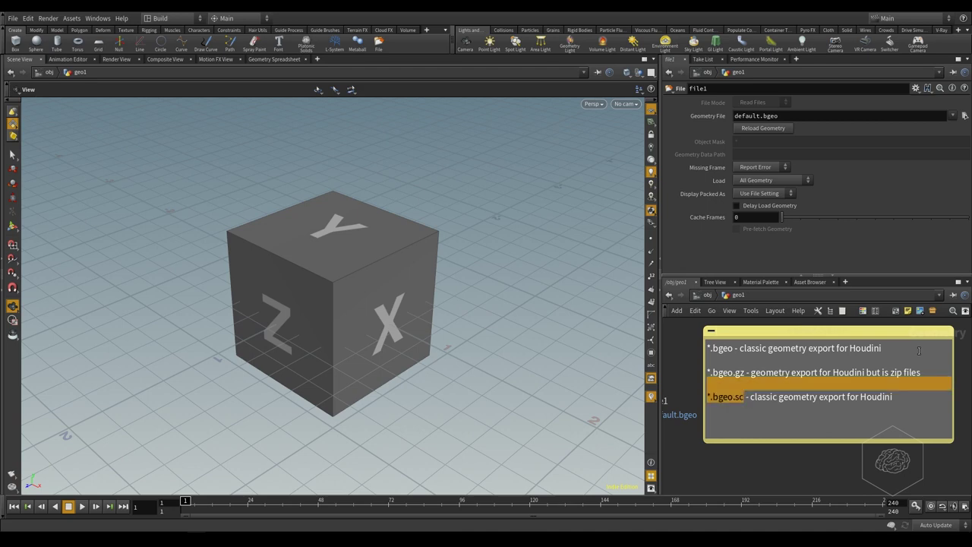
key("Left")
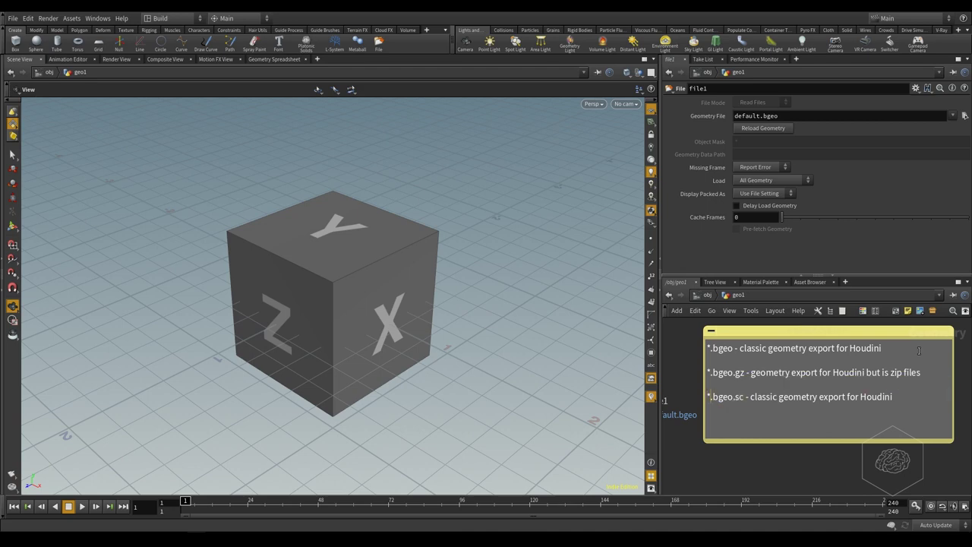
key("Right")
key("Right")
key("Right")
key("shift+Right")
key("shift+Right")
key("shift+Right")
key("shift+Right")
key("shift+Right")
type("anothe")
type("r ")
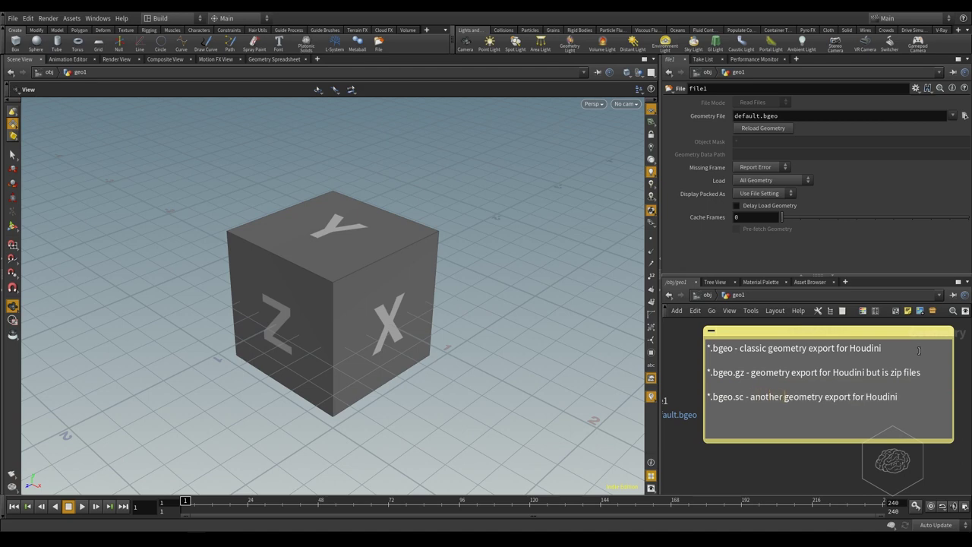
type("kind of")
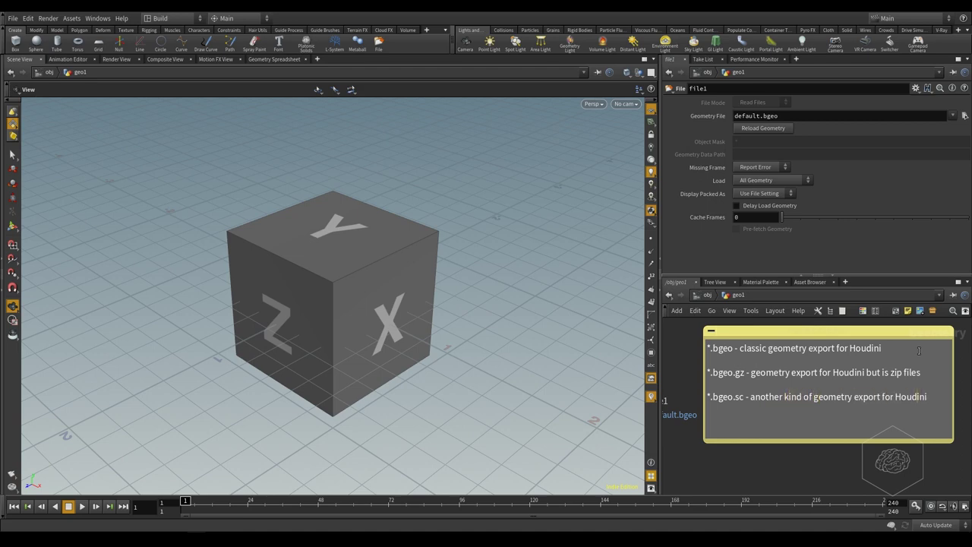
key("Up")
key("Up")
Move the *.bgeo.sc line above the *.bgeo.gz line in the sticky note
key("shift+Down")
key("ctrl+x")
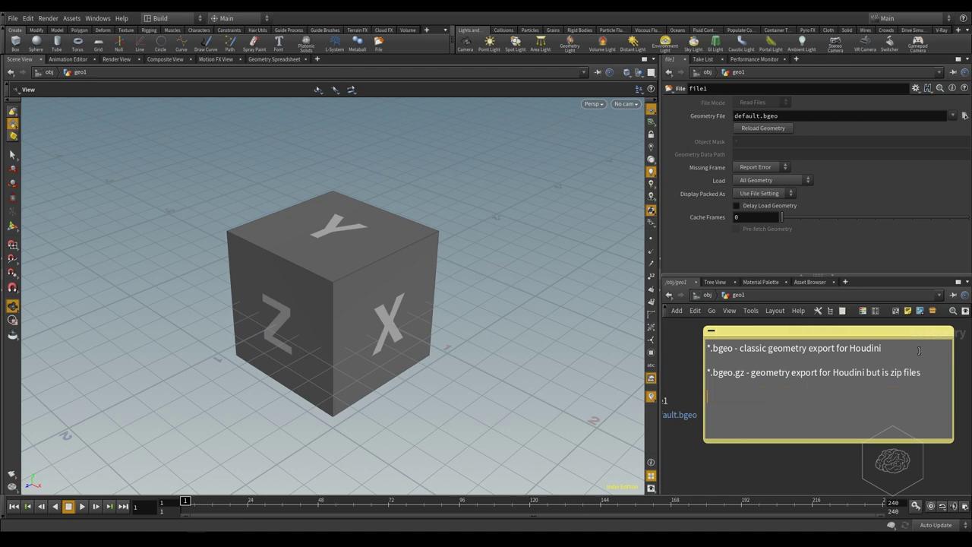
key("Up")
key("ctrl+v")
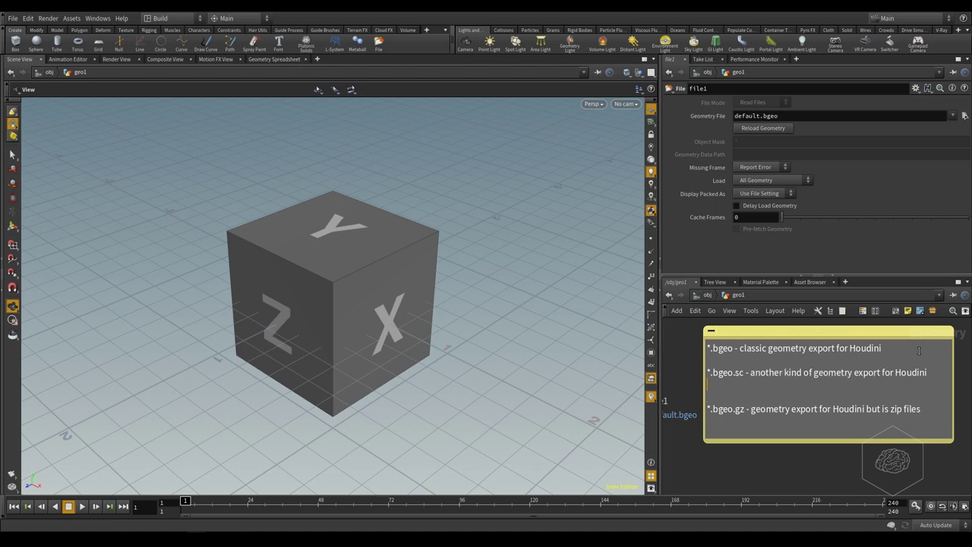
key("BackSpace")
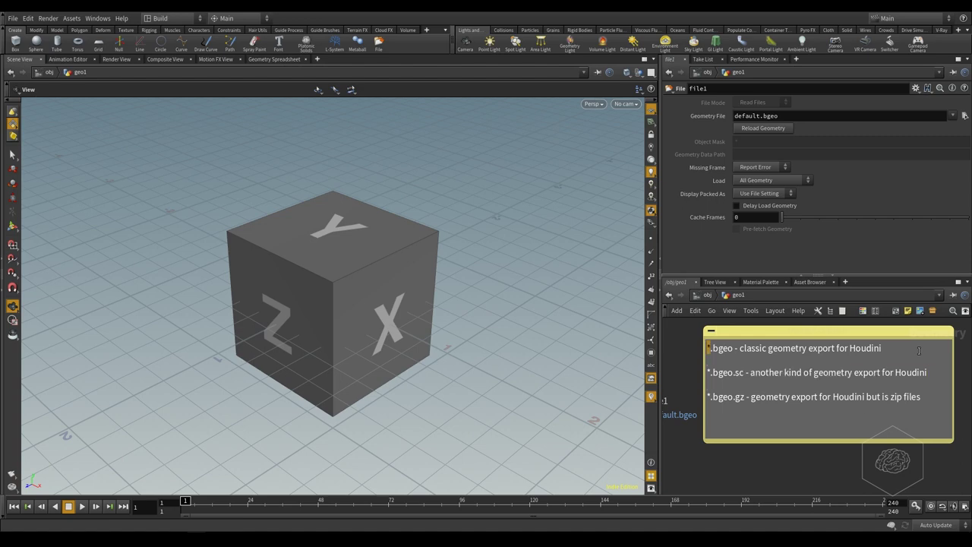
Append 'very huge' to the *.bgeo line and finish editing the note
key("ctrl+shift+Right")
type(" very huge")
left_click(931, 396)
left_click(935, 373)
left_click(740, 372, "shift")
left_click(746, 372)
left_click_drag(743, 372, 692, 375)
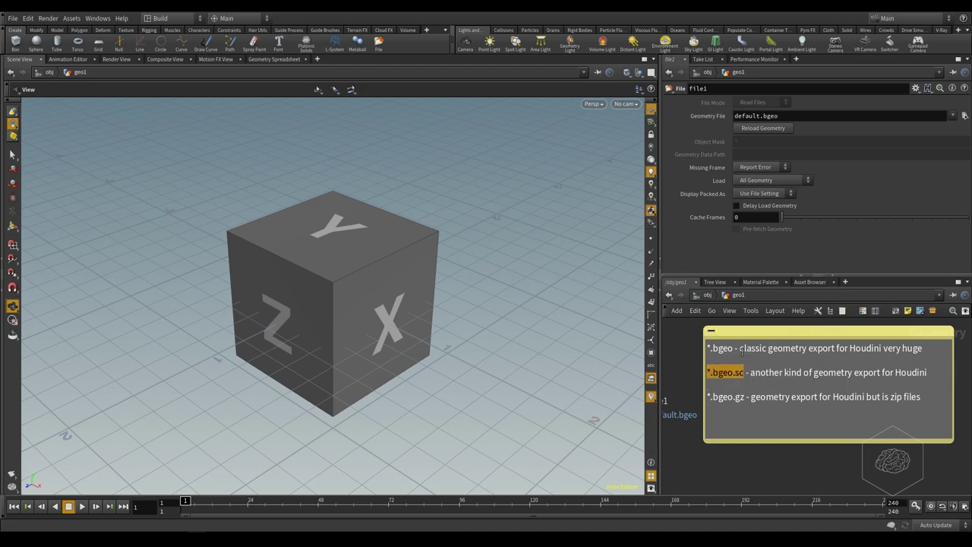
left_click_drag(735, 349, 675, 344)
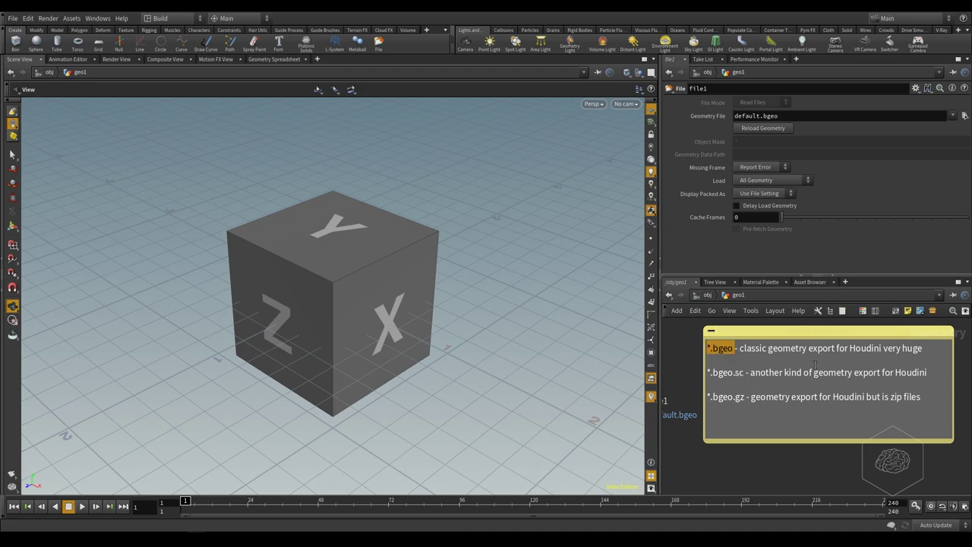
left_click(749, 404)
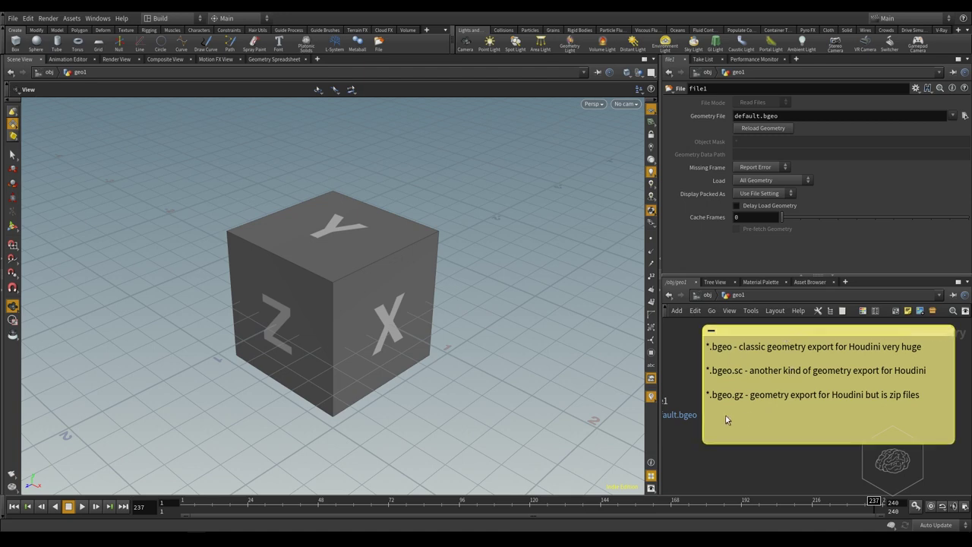
Add a sphere1 node beside file1 and set its display flag so the viewport shows a sphere
mouse_move(718, 493)
middle_mouse_down()
mouse_move(856, 413)
mouse_move(795, 419)
middle_mouse_up()
left_click_drag(750, 337, 830, 406)
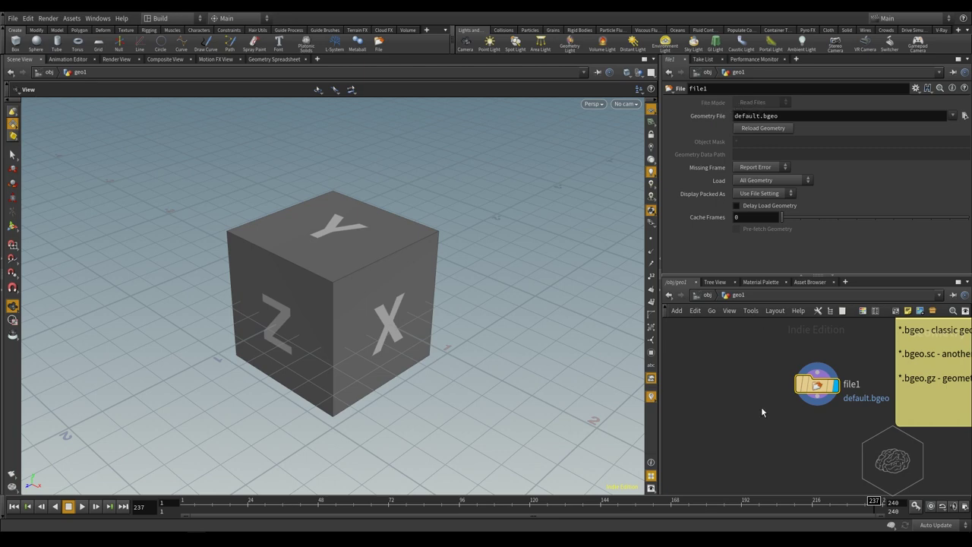
key("Tab")
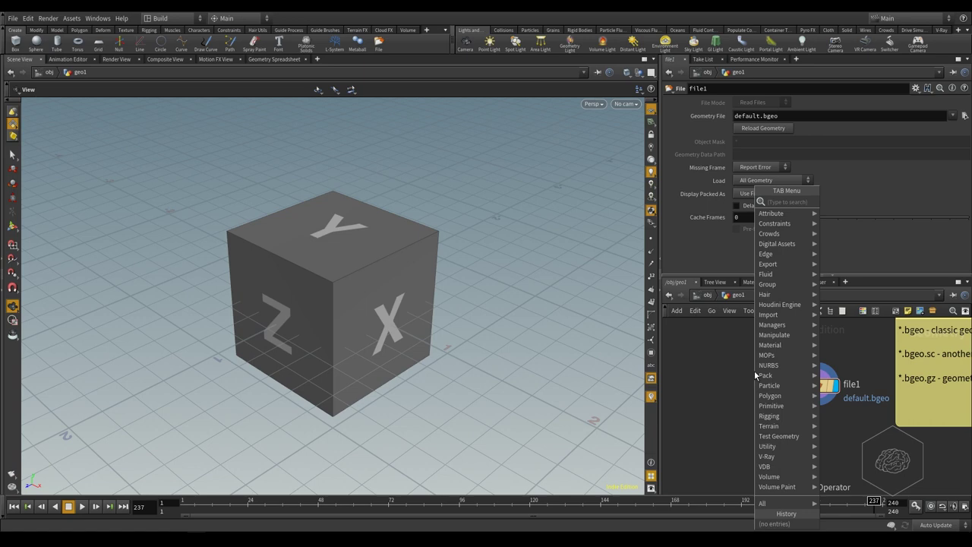
type("null")
key("Return")
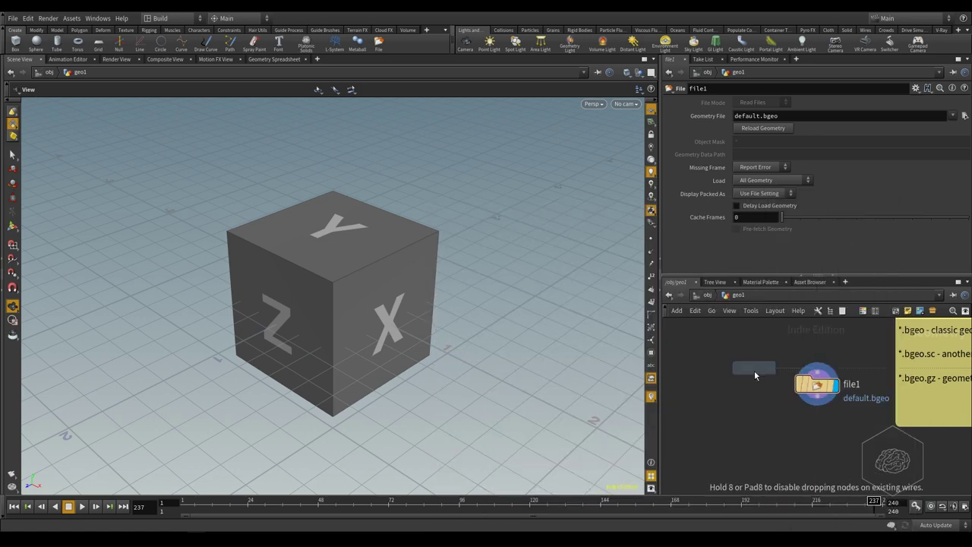
left_click(755, 371)
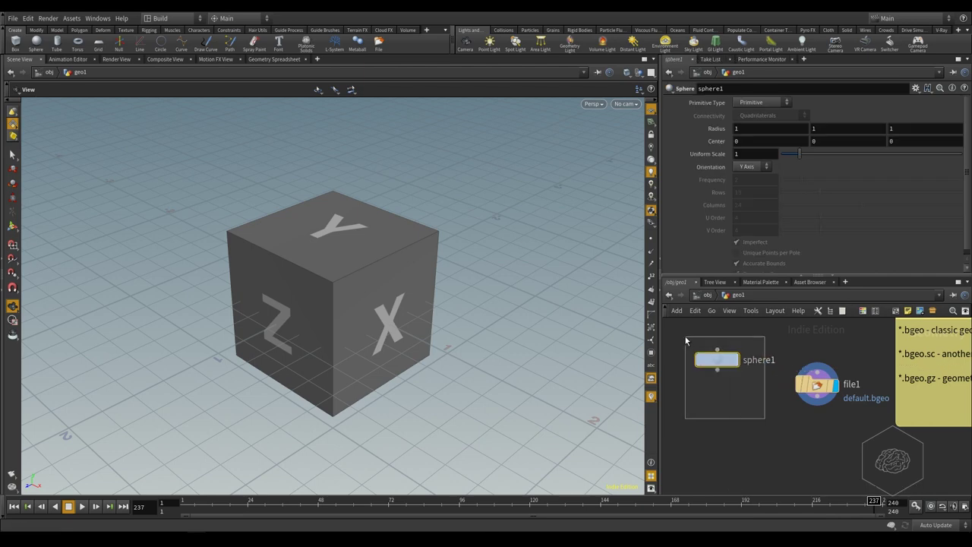
left_click_drag(774, 338, 690, 416)
left_click(735, 360)
middle_click_drag(735, 410, 759, 410)
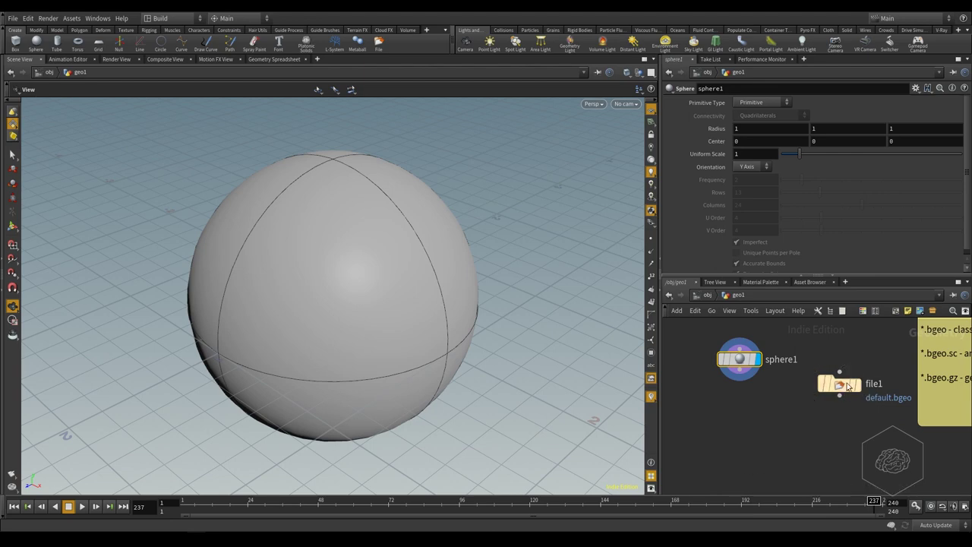
Add a File node named file2 and wire sphere1's output into it
key("Tab")
type("fi")
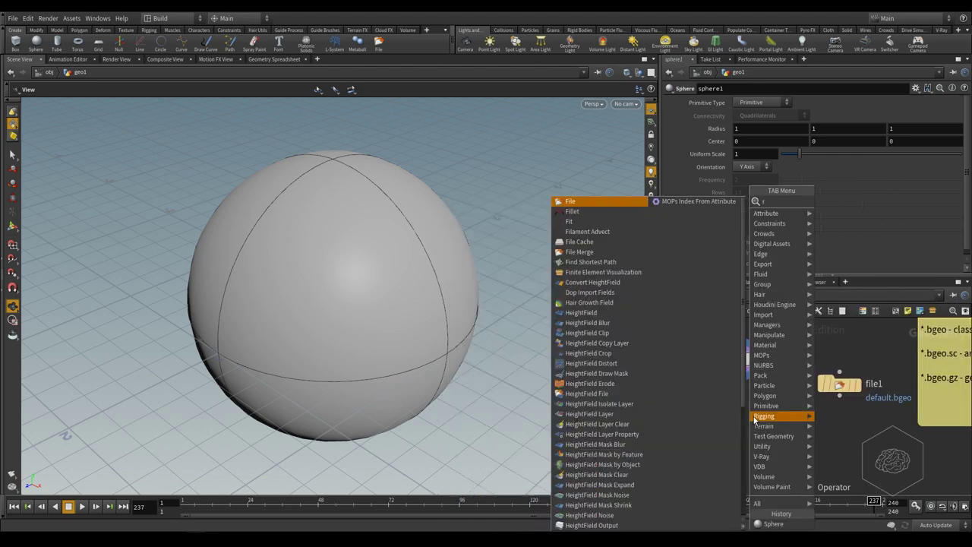
type("le")
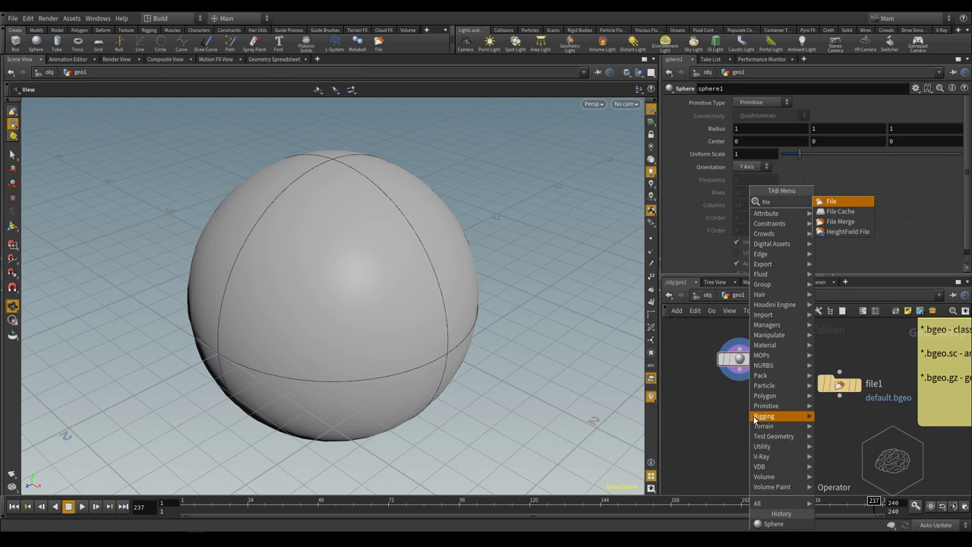
key("Down")
key("Down")
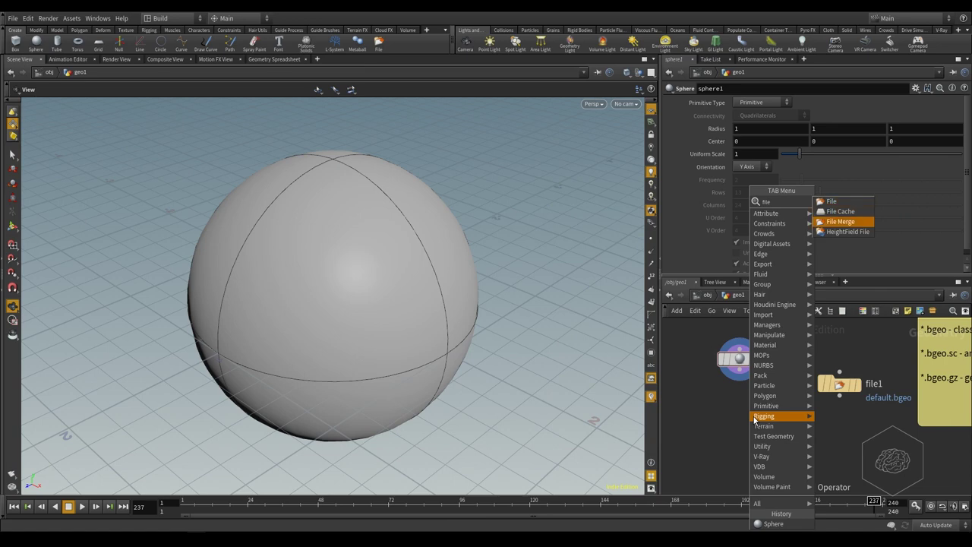
key("Down")
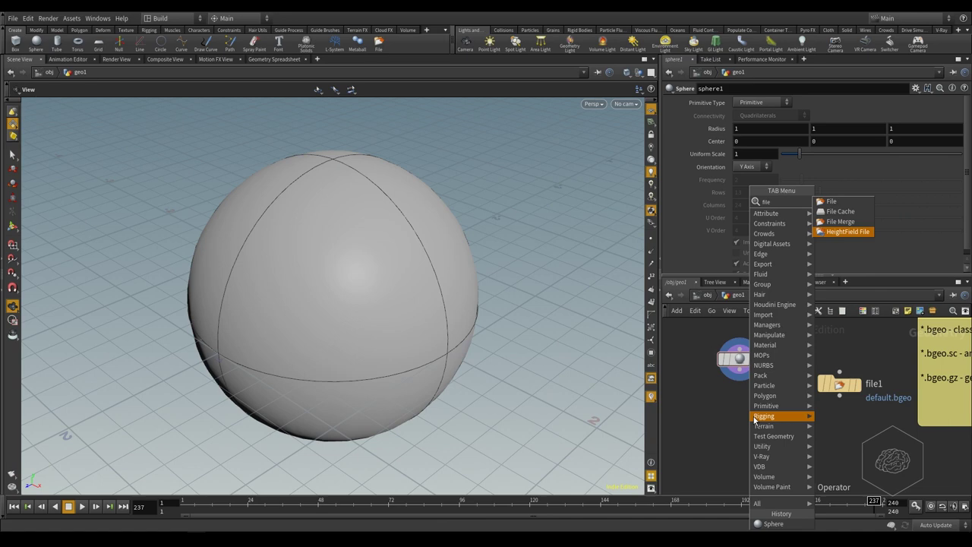
key("Up")
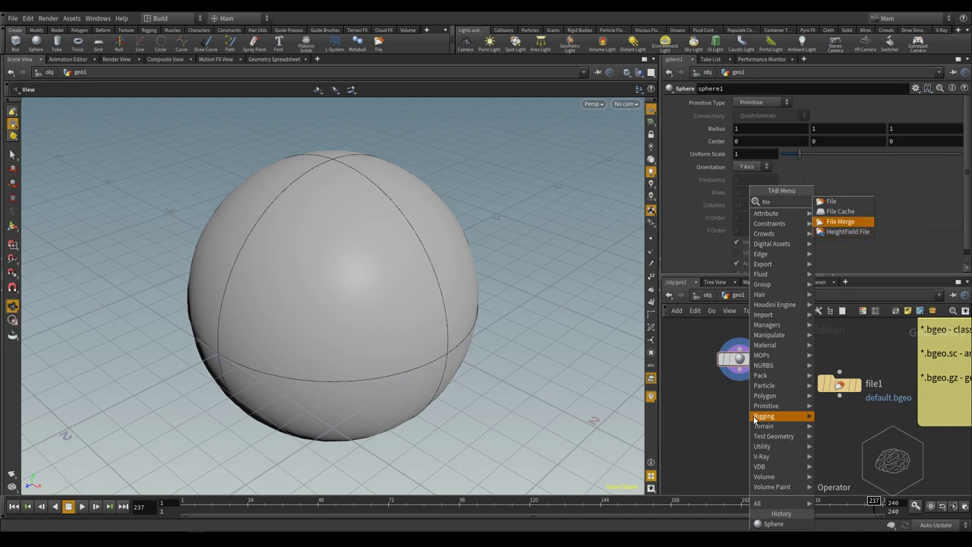
key("Up")
key("Up")
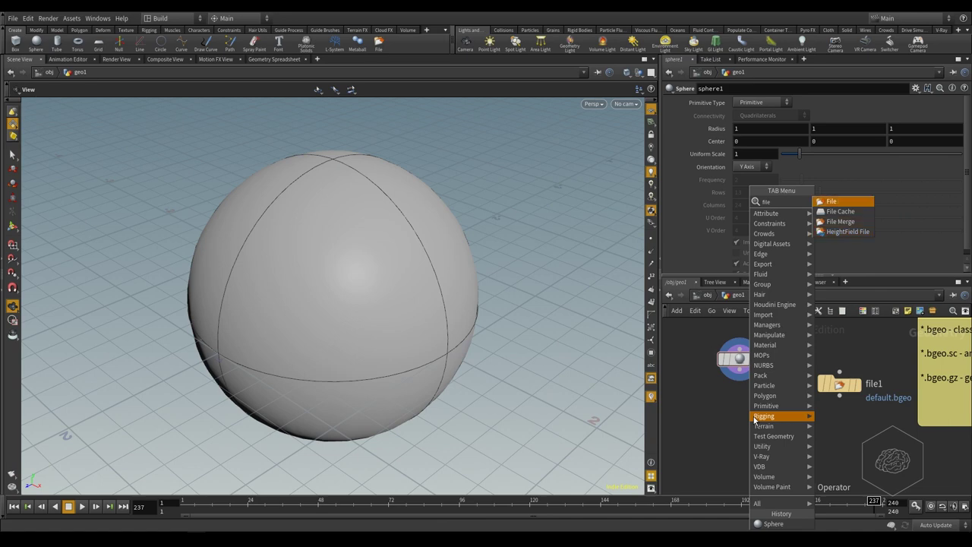
key("Down")
key("Up")
key("Return")
left_click(682, 424)
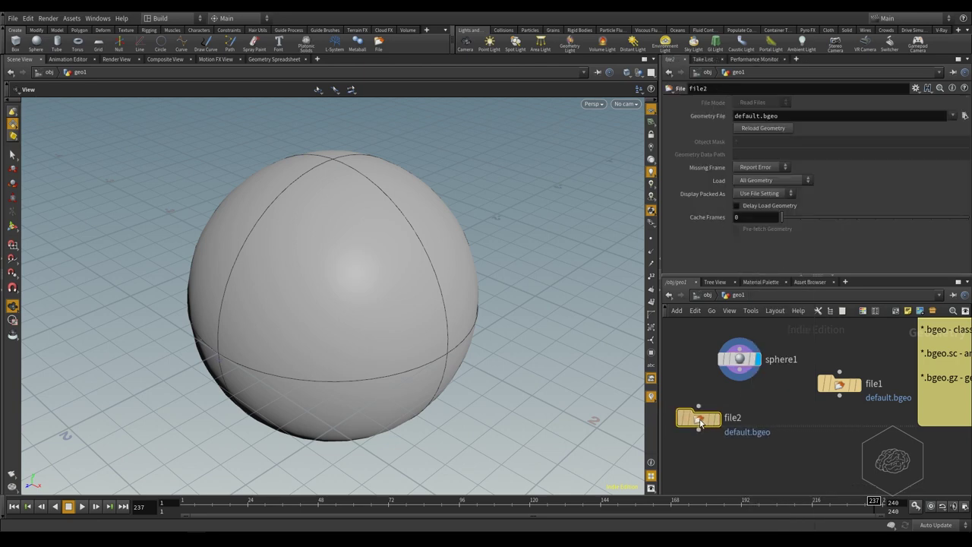
left_click_drag(682, 424, 702, 417)
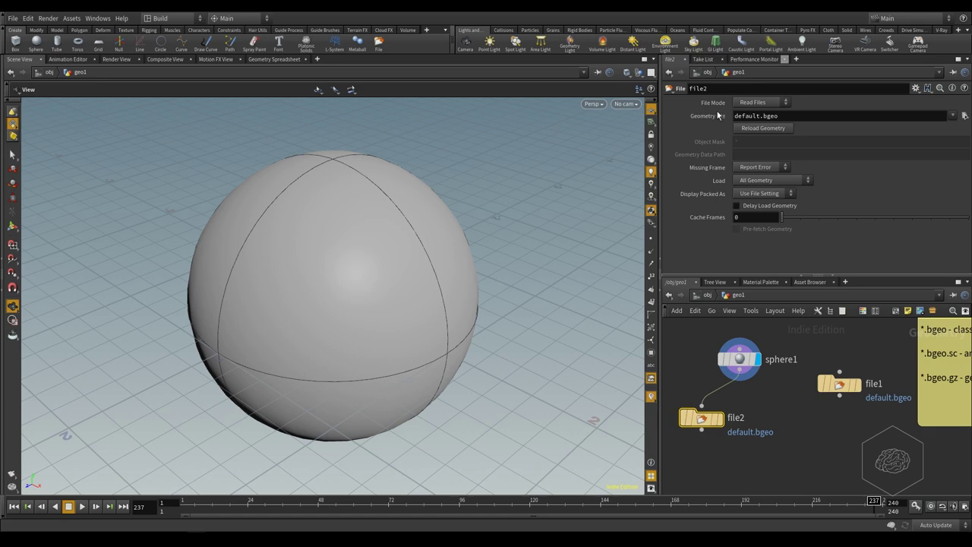
Try file2's File Mode choices, ending on Read Files, then select and display file1
left_click(763, 103)
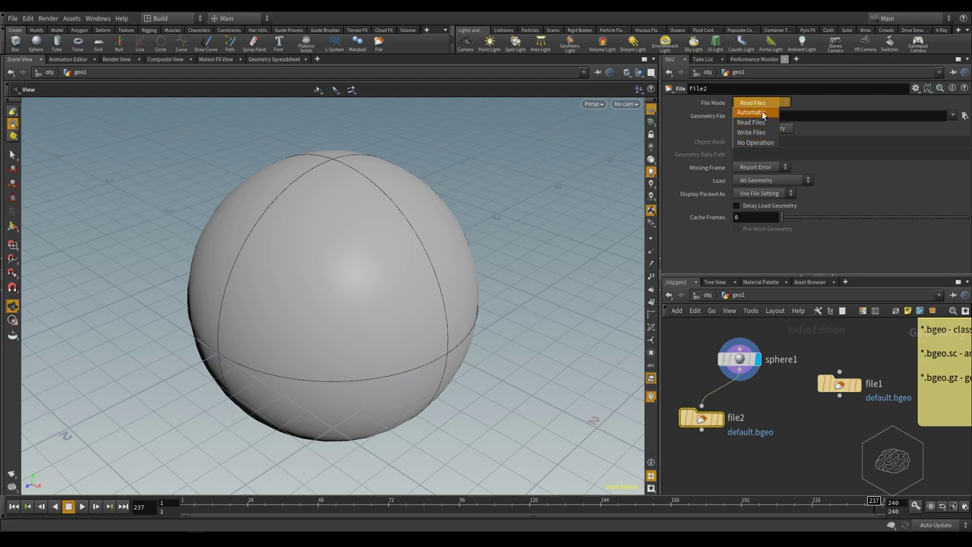
left_click(763, 114)
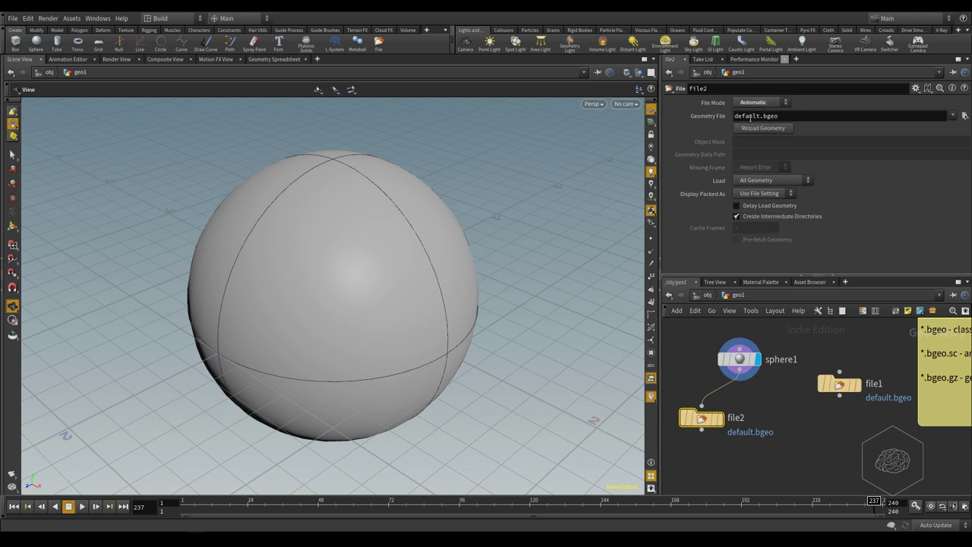
left_click(767, 116)
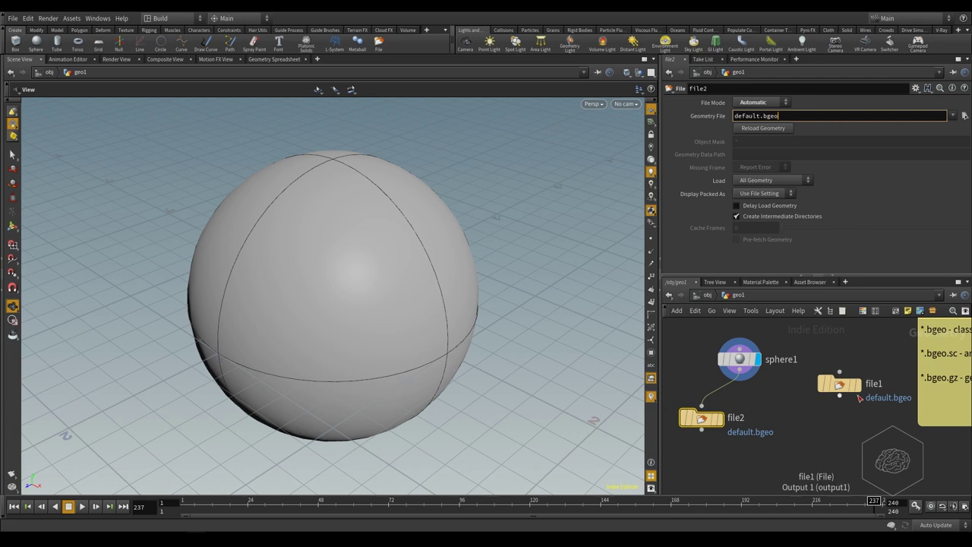
left_click(763, 103)
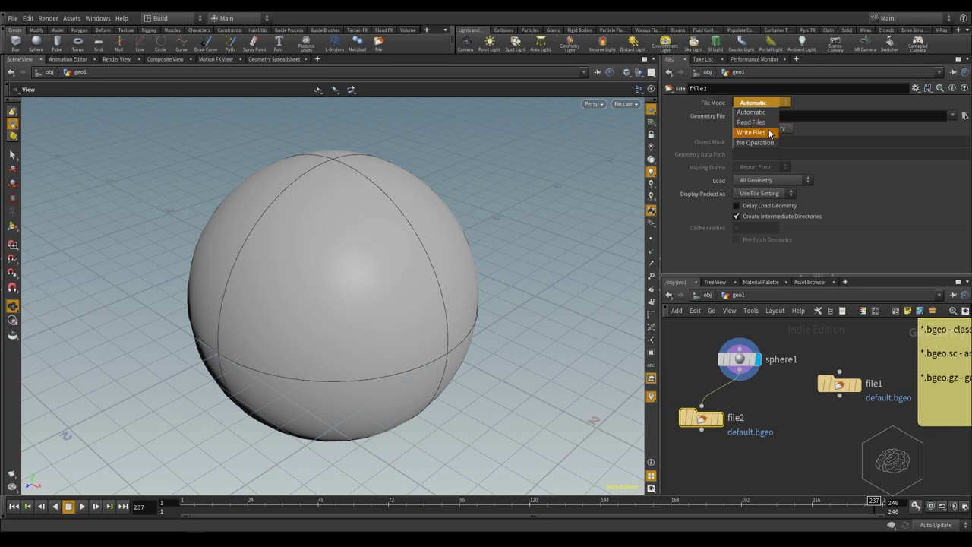
left_click(769, 132)
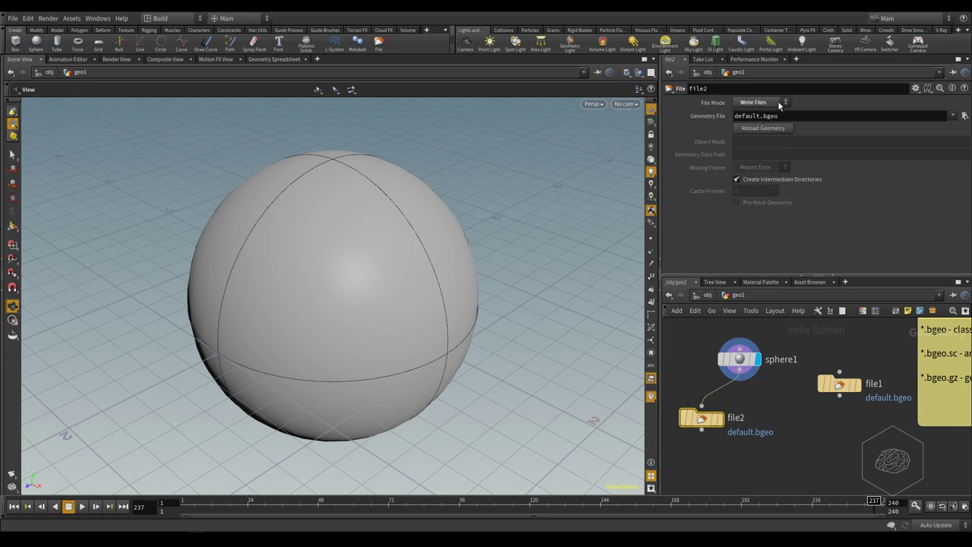
left_click(779, 102)
left_click(765, 129)
left_click(762, 107)
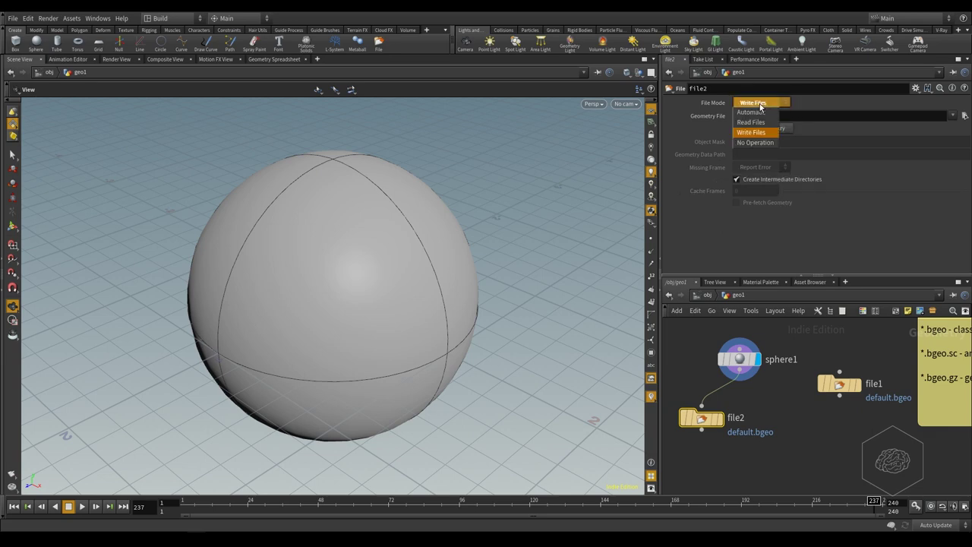
left_click(765, 136)
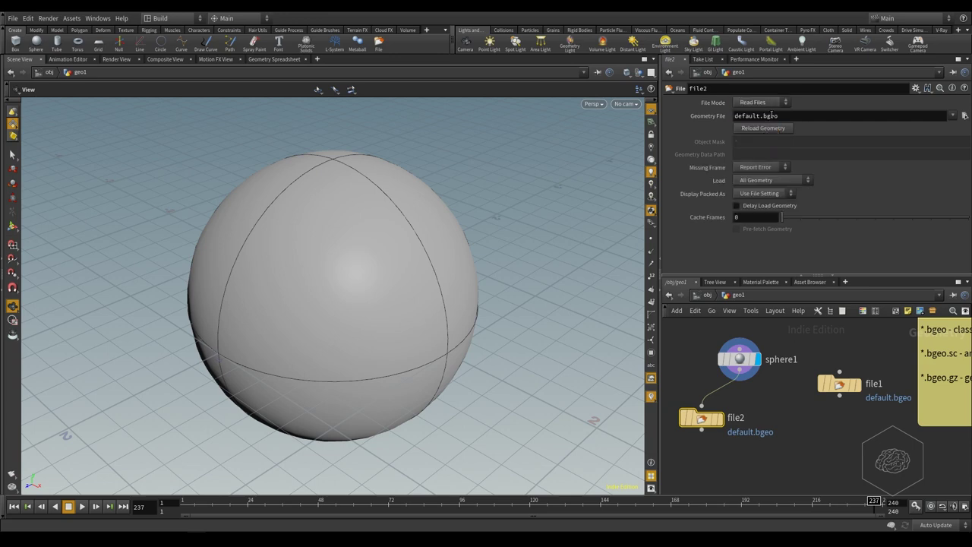
left_click(839, 386)
left_click(857, 385)
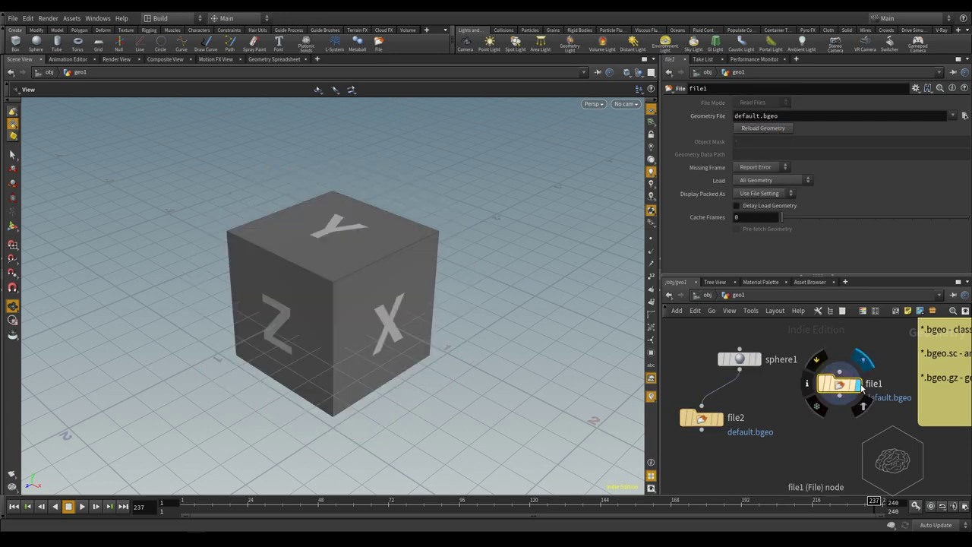
Reselect file2 and set its File Mode to Write Files
left_click(700, 418)
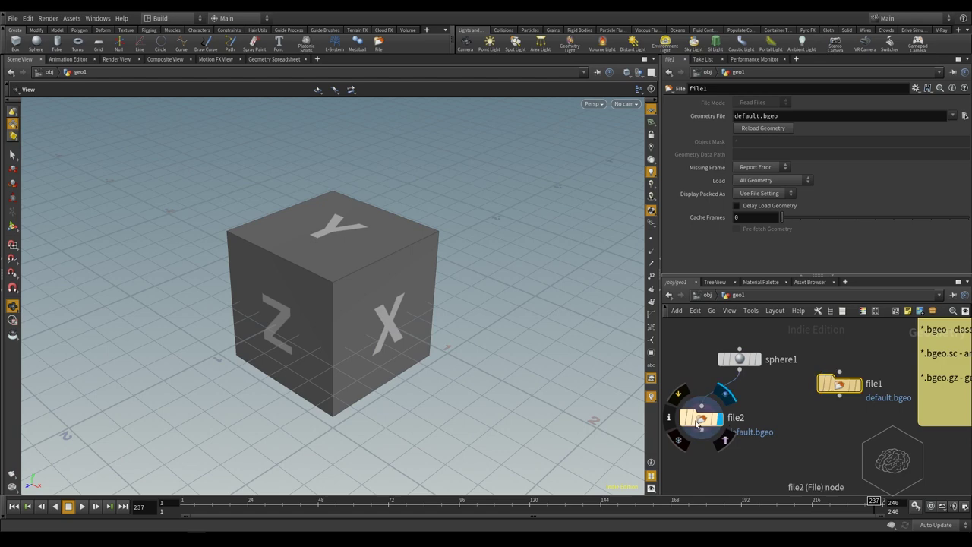
left_click(720, 418)
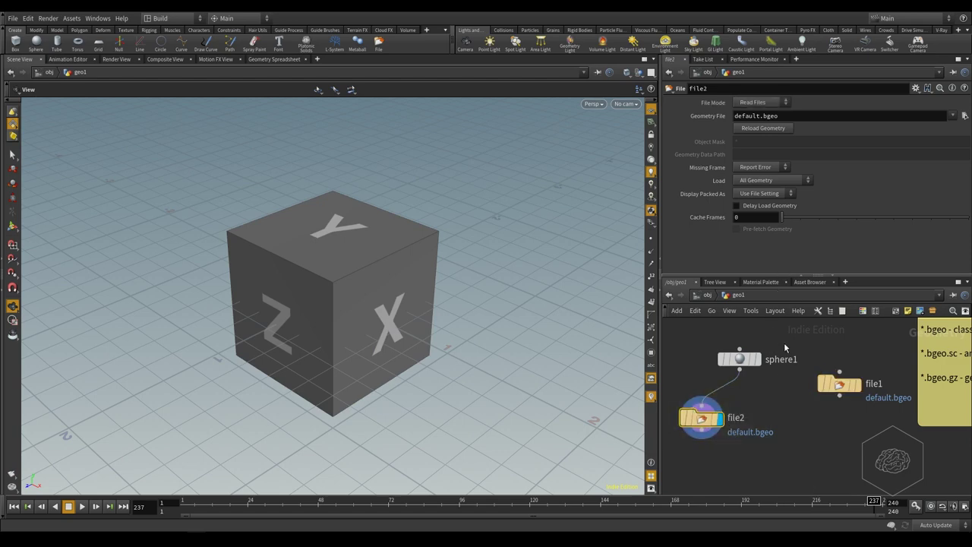
left_click(740, 360)
left_click(702, 418)
left_click(764, 102)
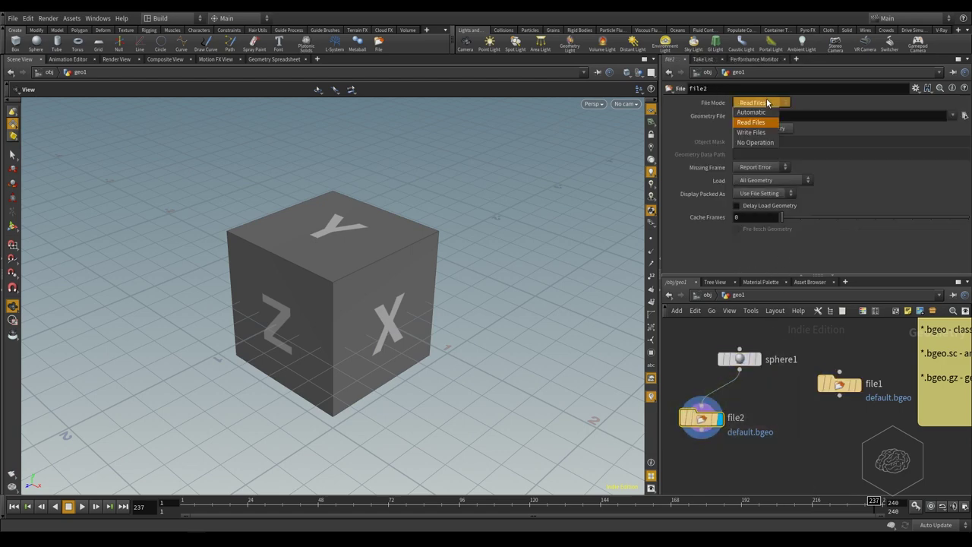
left_click(768, 132)
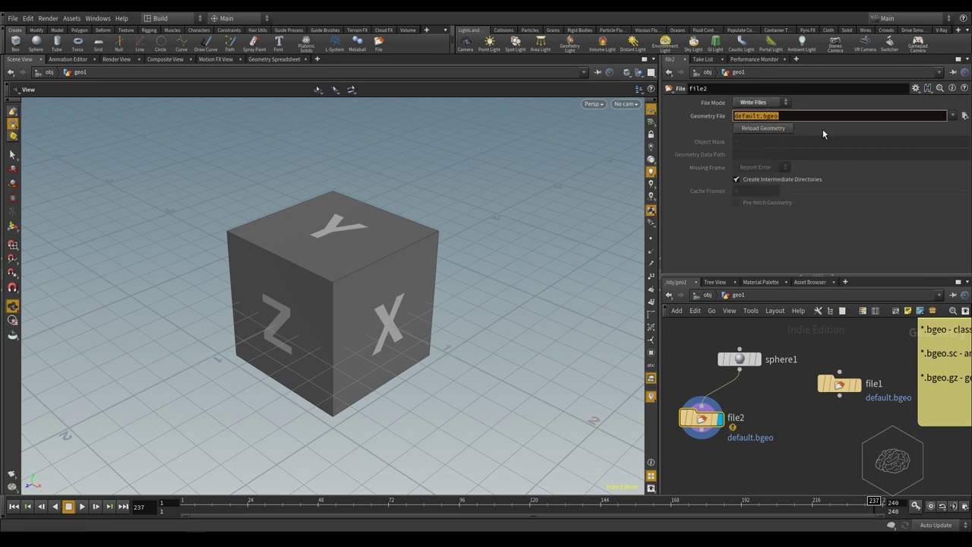
left_click(853, 118)
Open file2's Choose Geometry browser after checking in Explorer that myCache is still empty
left_click(964, 116)
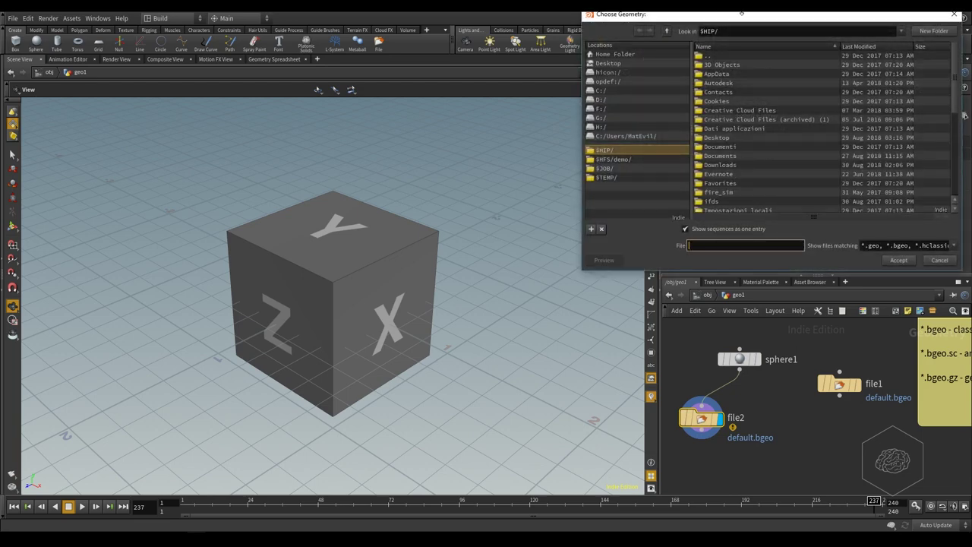
left_click_drag(742, 13, 628, 148)
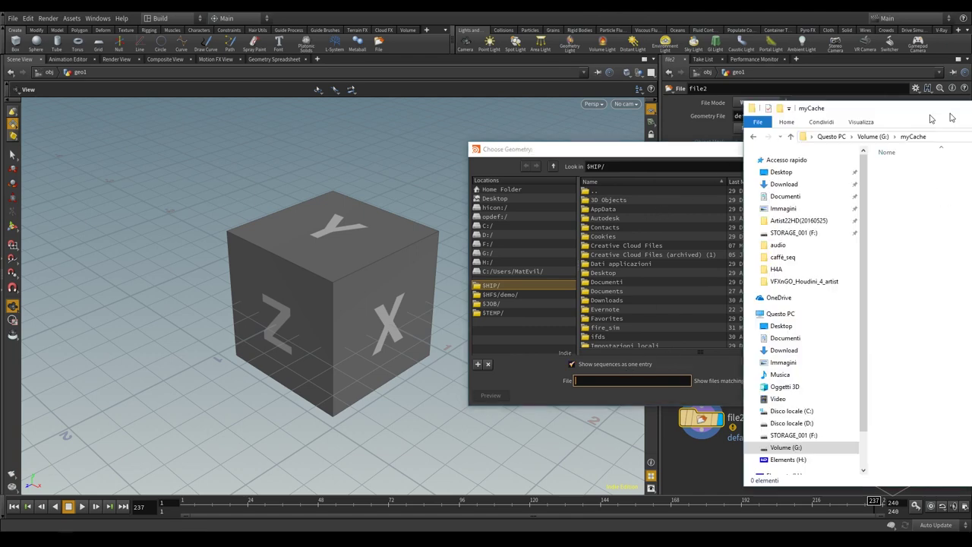
left_click_drag(942, 122, 479, 126)
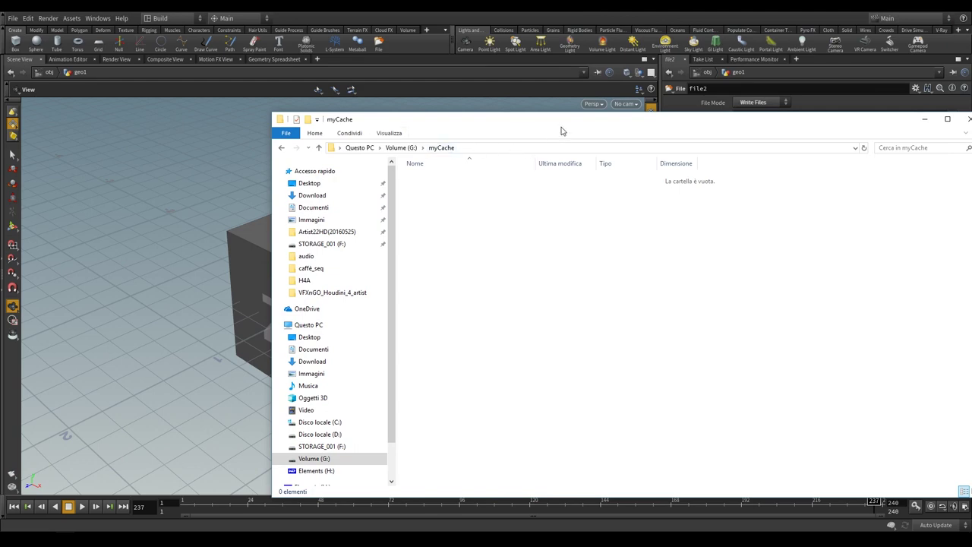
left_click_drag(562, 128, 373, 99)
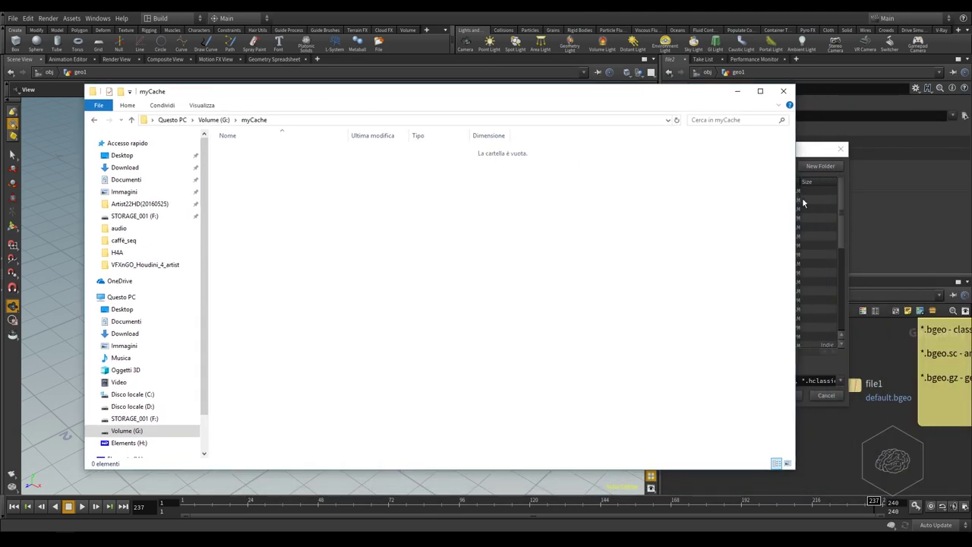
left_click_drag(793, 203, 462, 199)
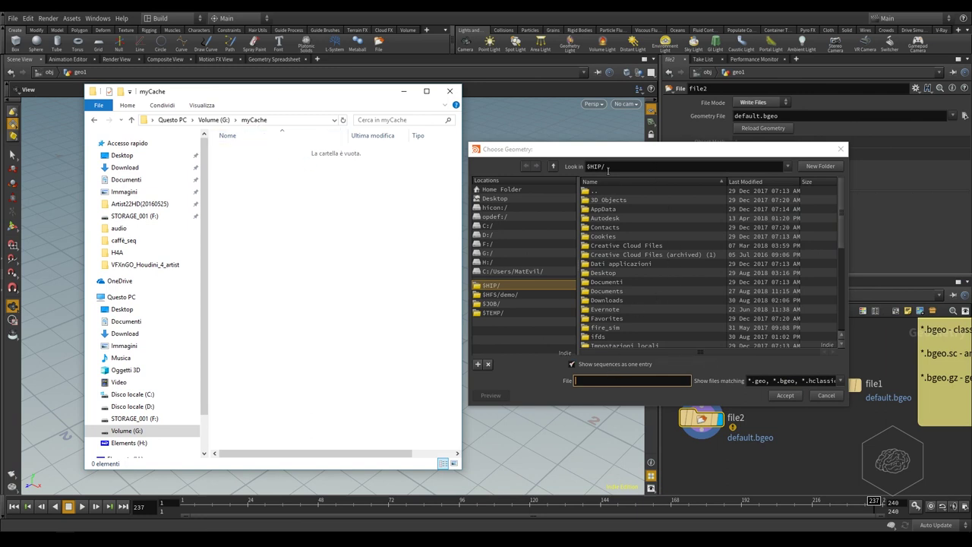
left_click(611, 152)
type("$H")
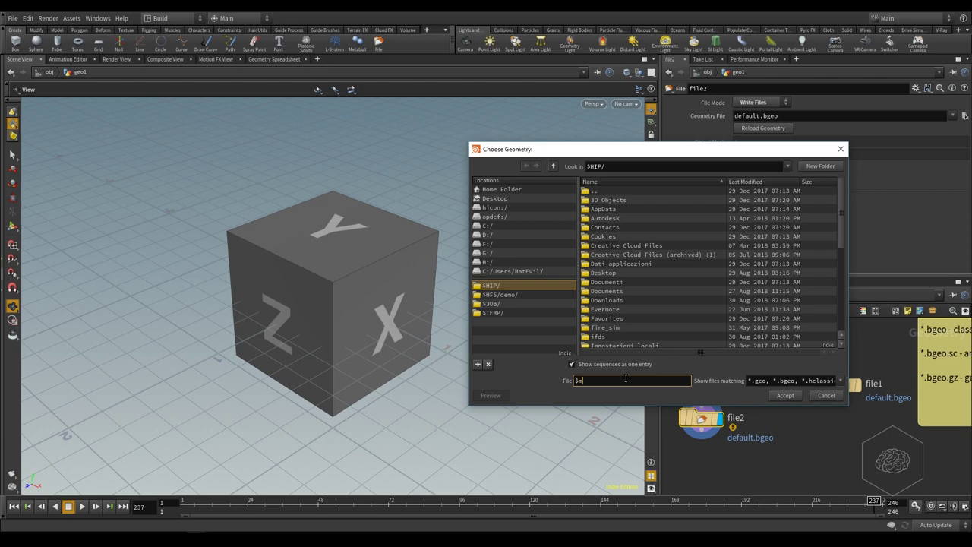
Enter $myCache/test_sphere.bgeo as file2's output path and accept it
type("y")
type("geo")
left_click(783, 396)
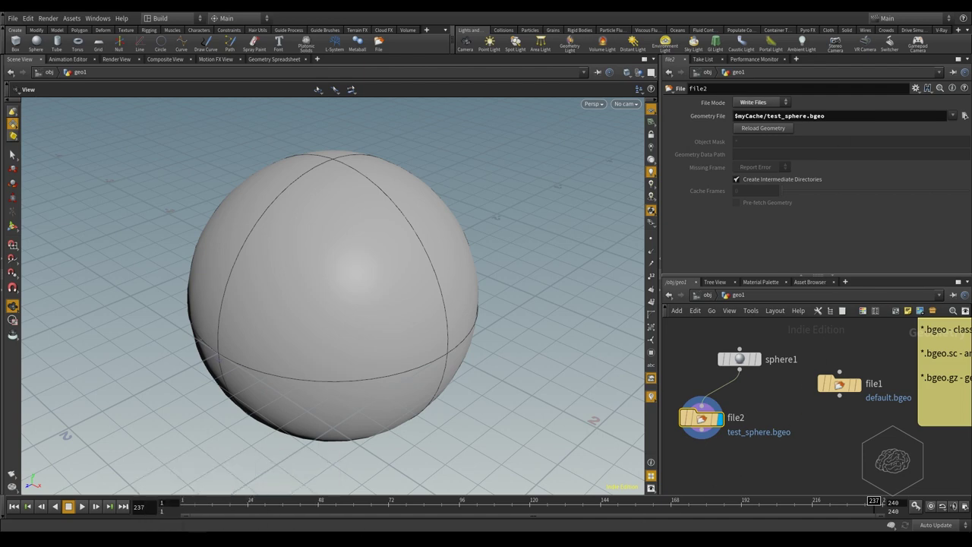
Confirm test_sphere.bgeo appeared in myCache, then point file1 at $myCache/test_sphere.bgeo
left_click(67, 506)
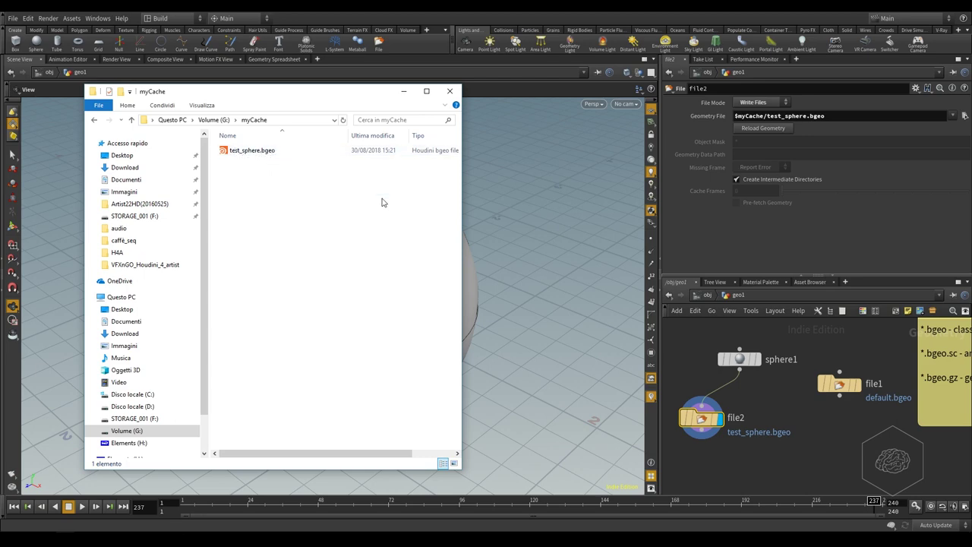
left_click(839, 419)
left_click(852, 384)
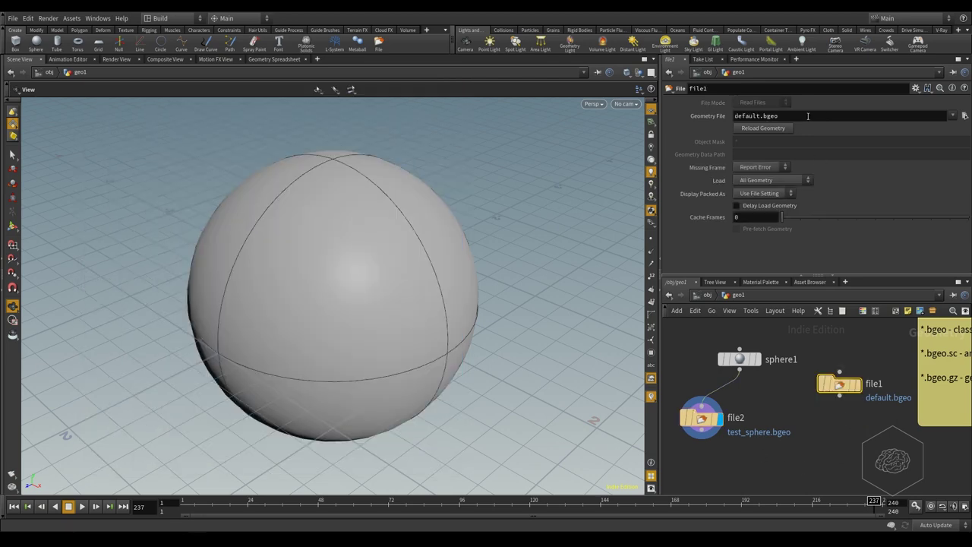
left_click(965, 115)
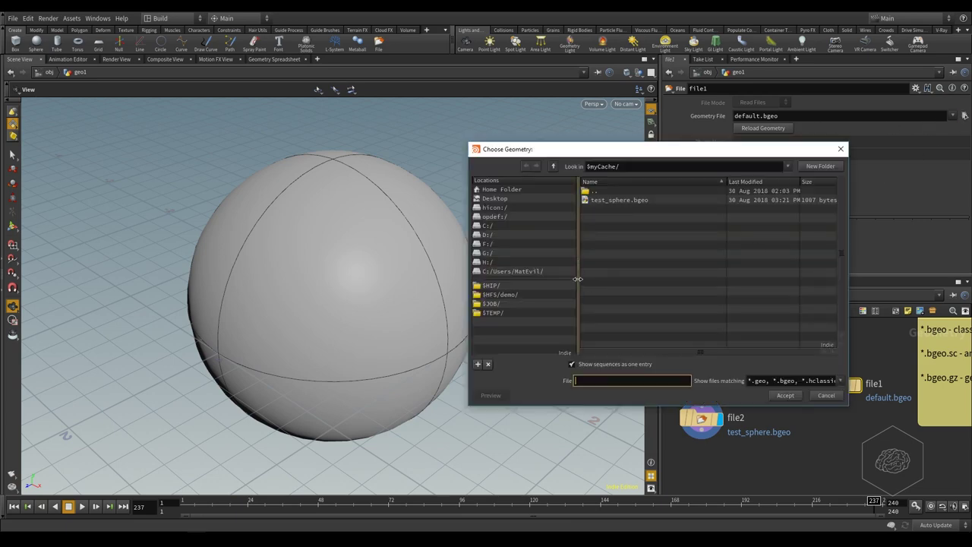
left_click(841, 149)
left_click(705, 425)
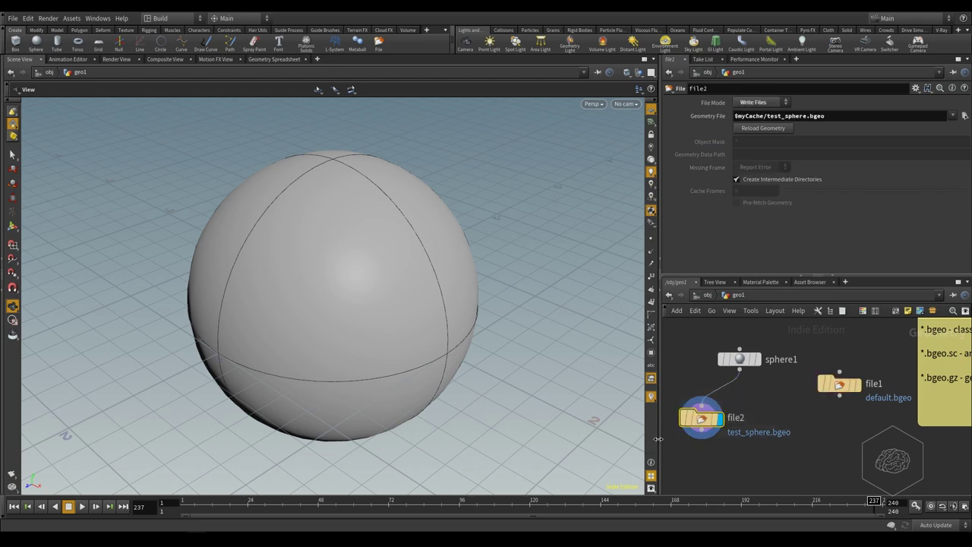
left_click(838, 385)
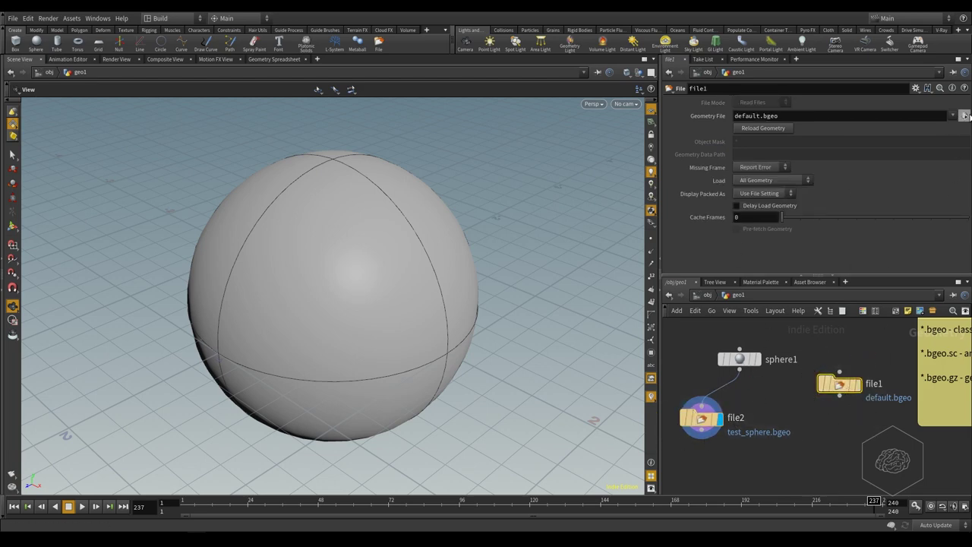
left_click(965, 115)
left_click_drag(631, 150, 557, 154)
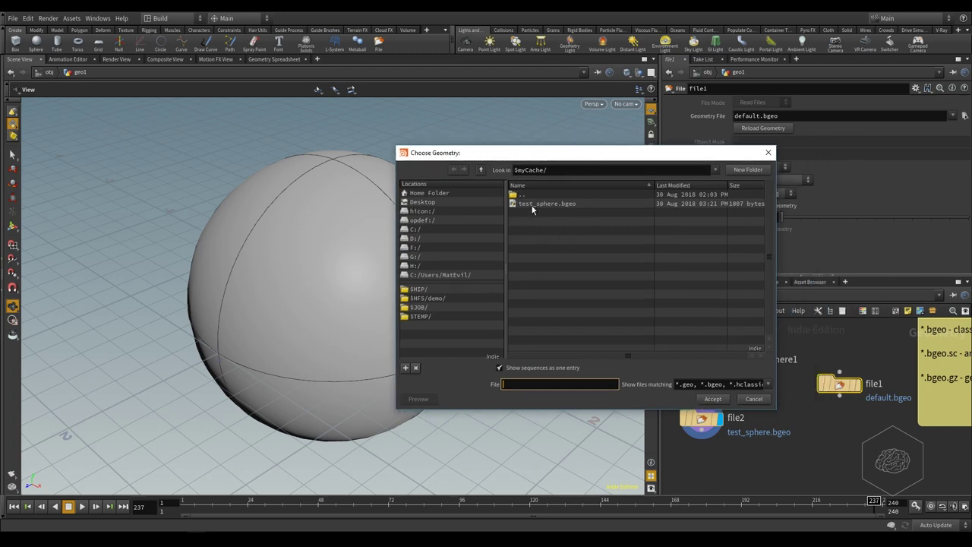
left_click(541, 204)
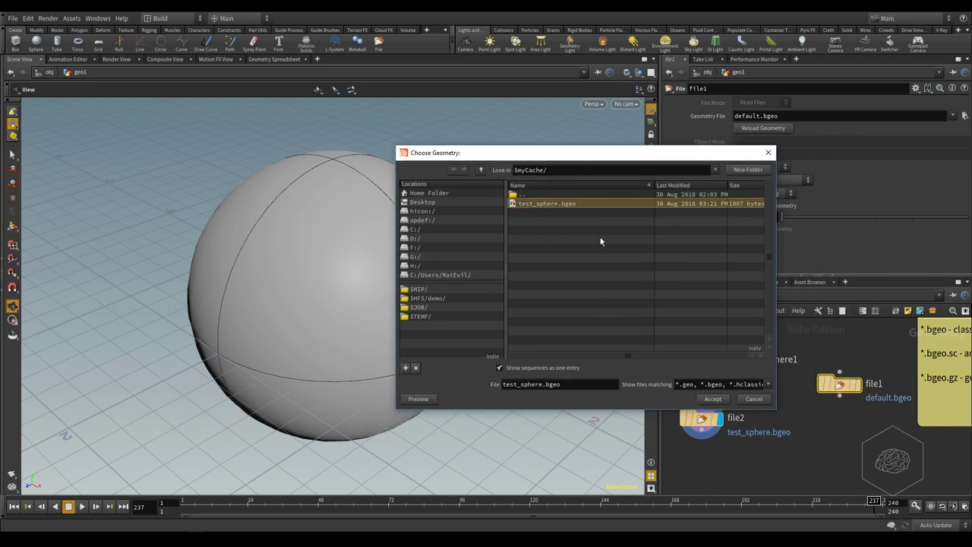
left_click(713, 399)
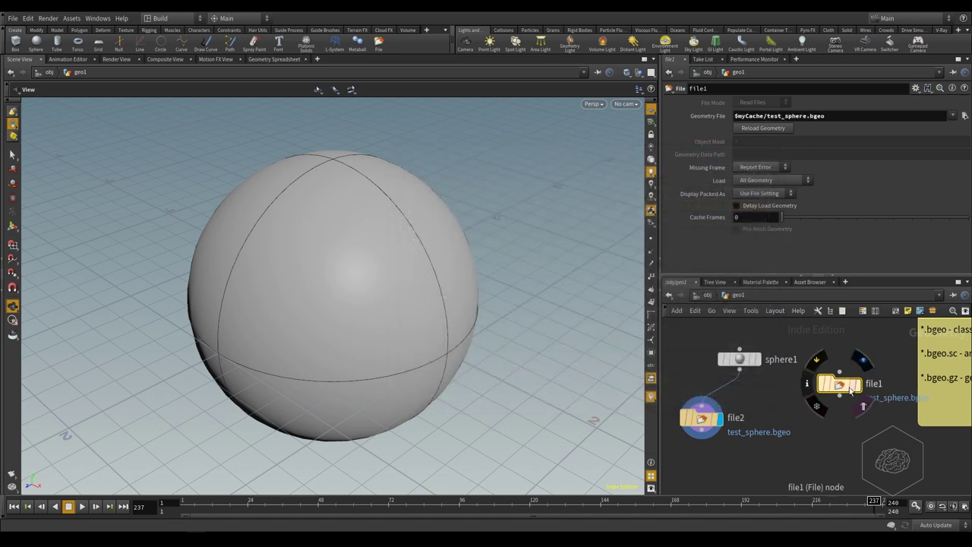
Add a displayed color1 node under file1 and colour the sphere red (0.9, 0, 0)
left_click(862, 360)
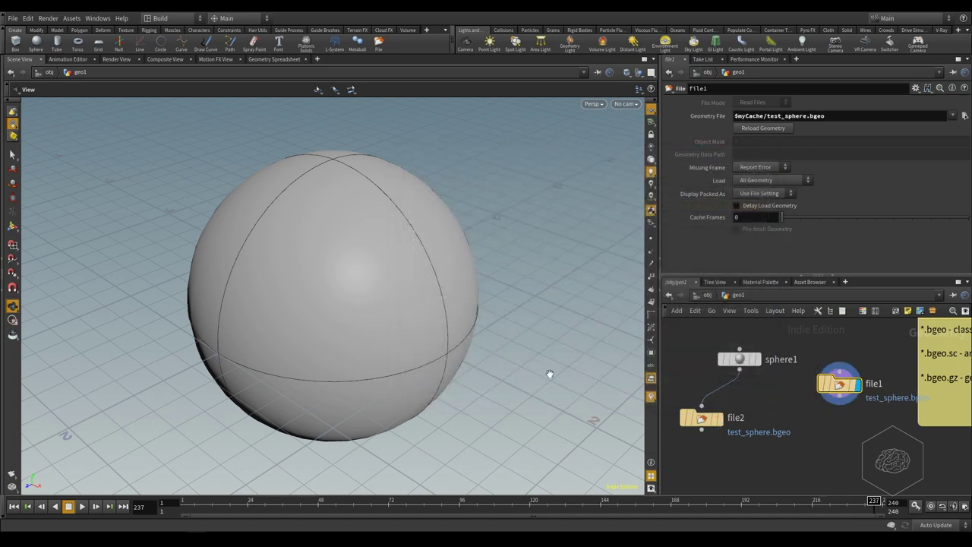
key("Tab")
type("c")
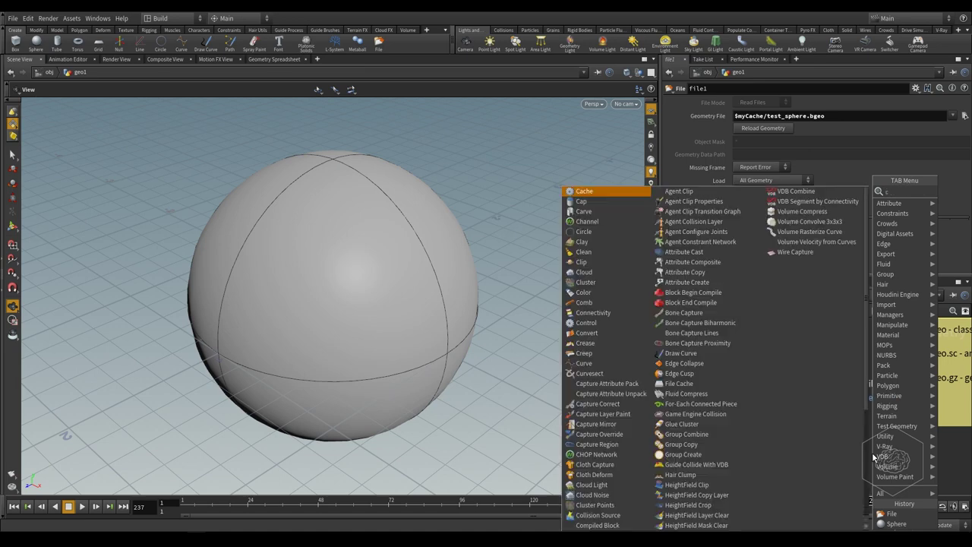
type("olor")
key("Return")
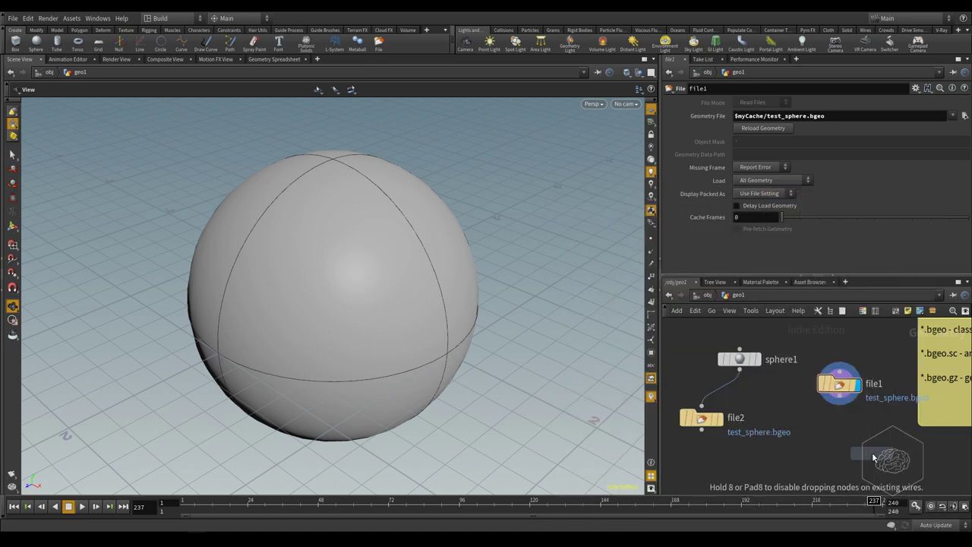
left_click(873, 456)
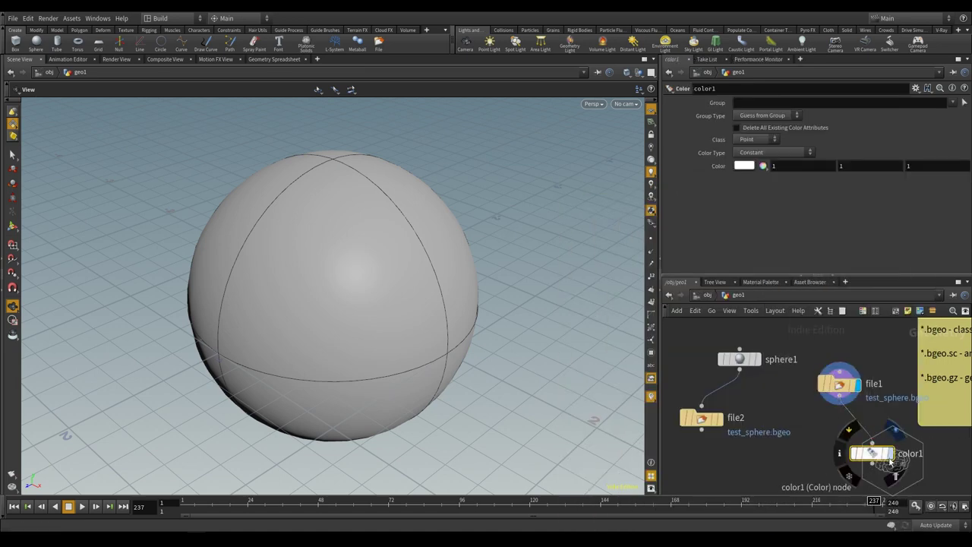
left_click_drag(890, 460, 864, 438)
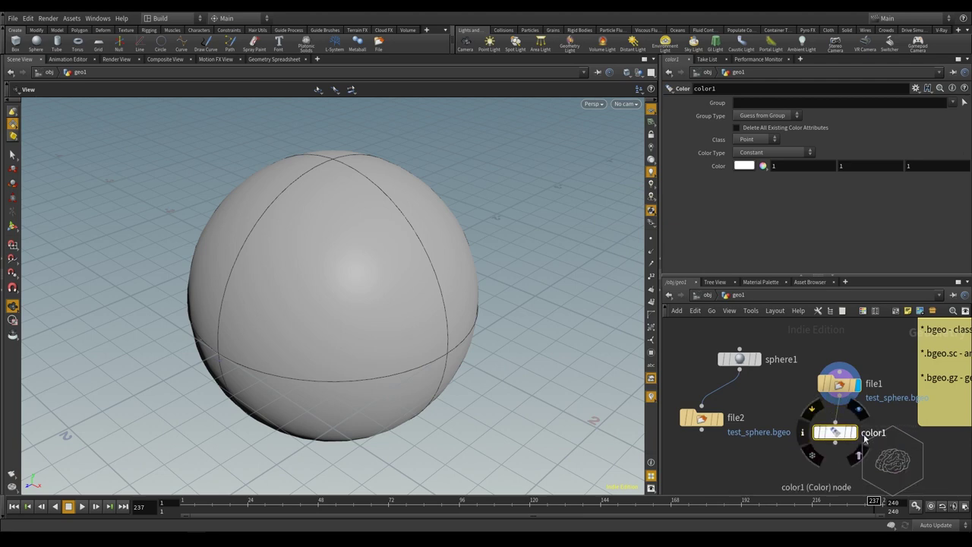
left_click(856, 432)
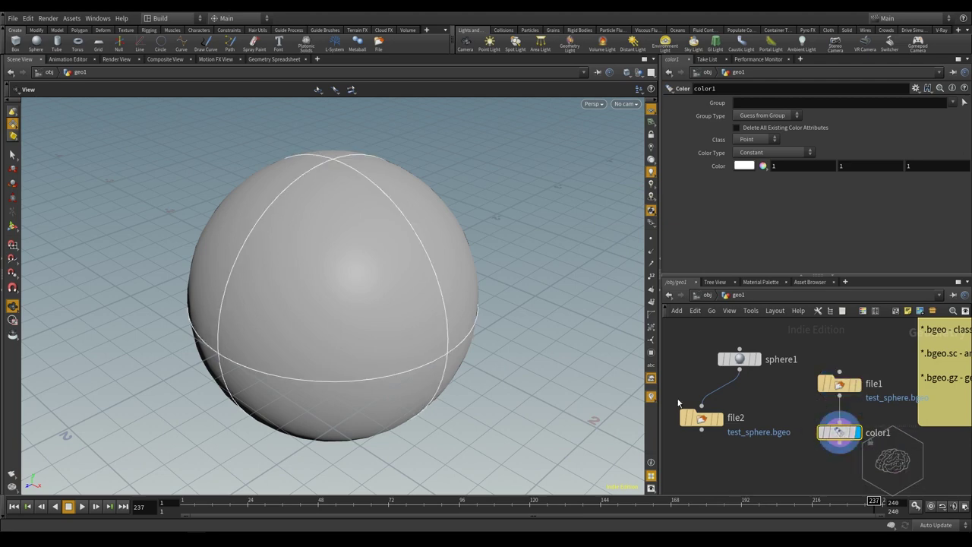
left_click(741, 165)
left_click(697, 91)
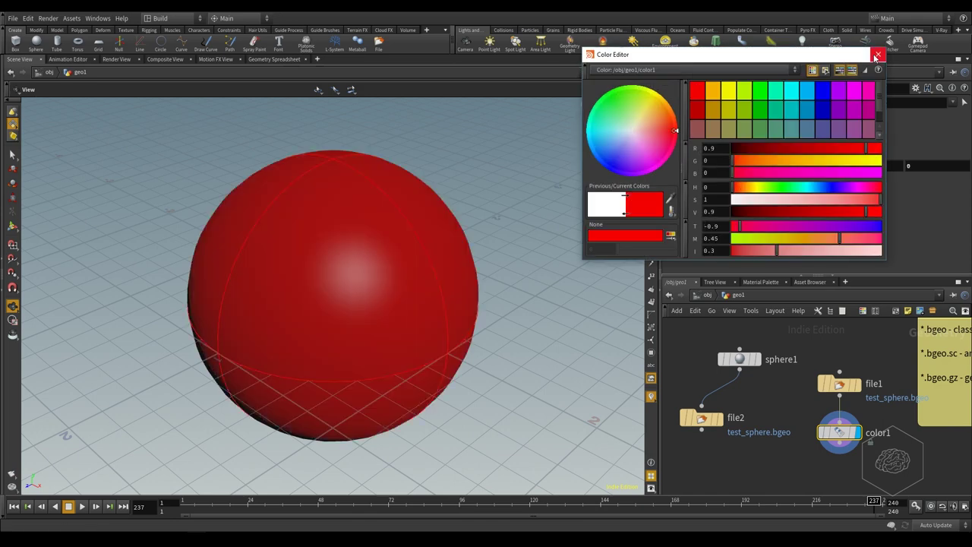
left_click(877, 56)
Make room in the network and add a Transform node
middle_click_drag(867, 477, 812, 391)
key("Tab")
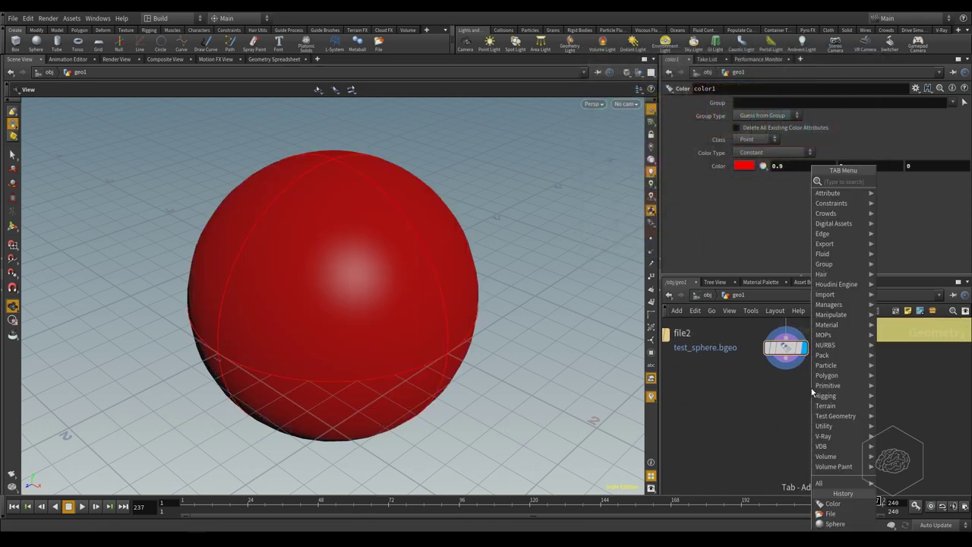
type("transform")
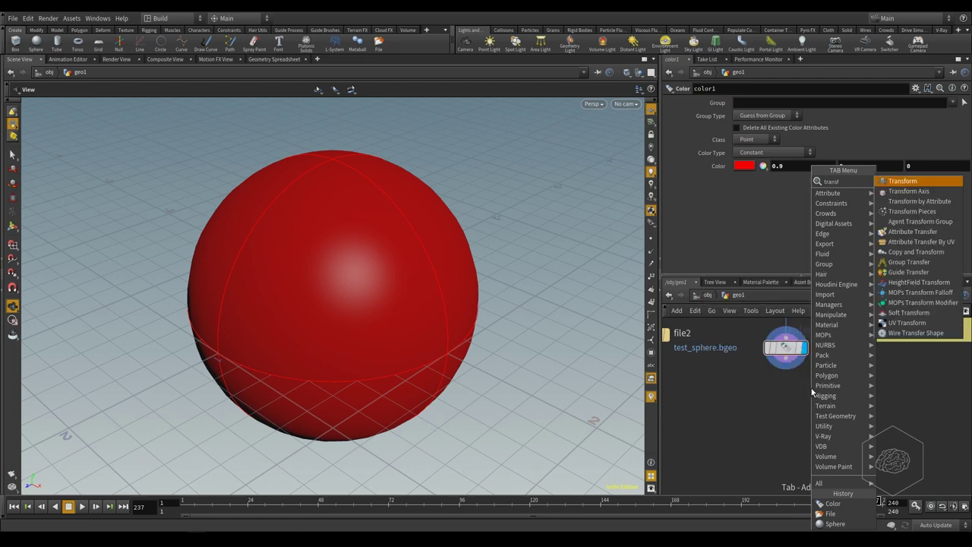
key("Return")
Place transform1 under color1 and push the red sphere back to -2.38 in Z
left_click(811, 391)
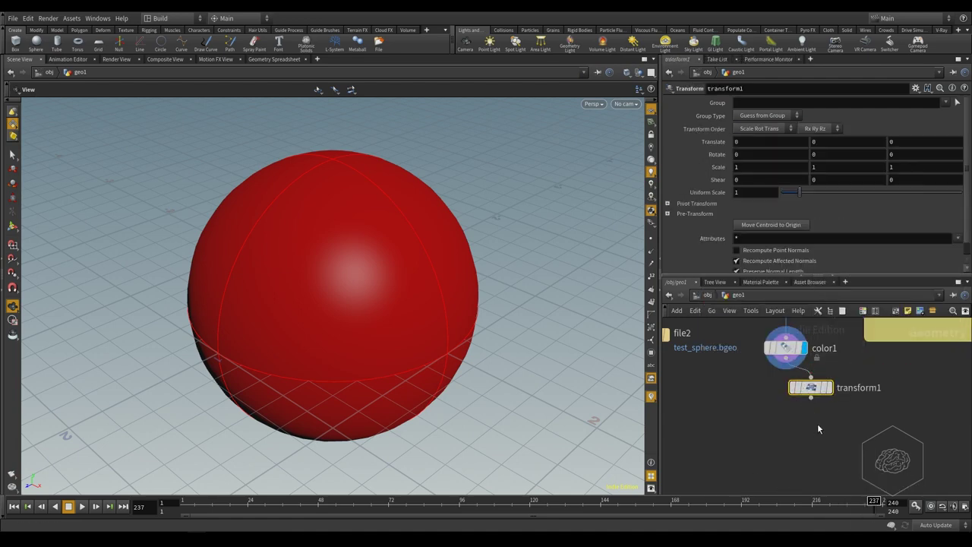
left_click_drag(809, 390, 784, 411)
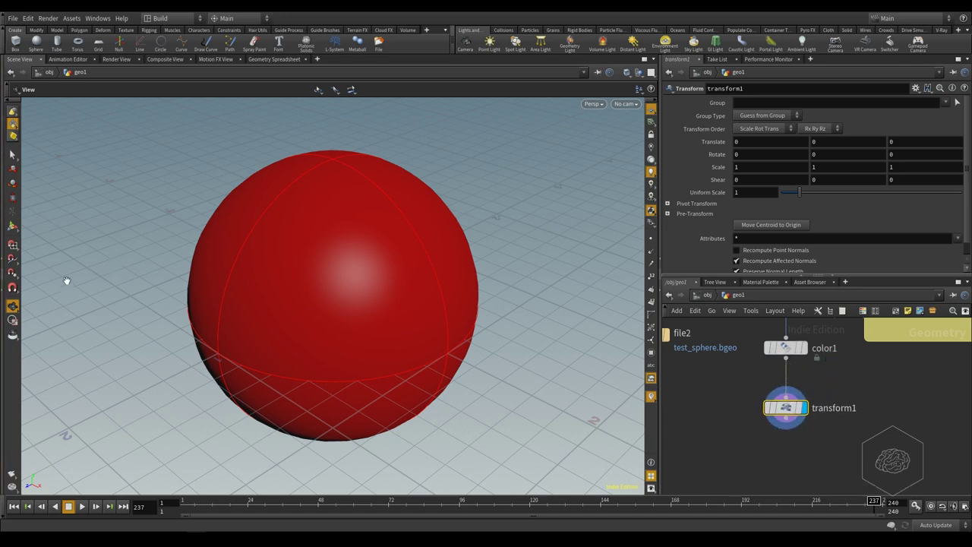
key("Return")
left_click_drag(324, 298, 524, 190)
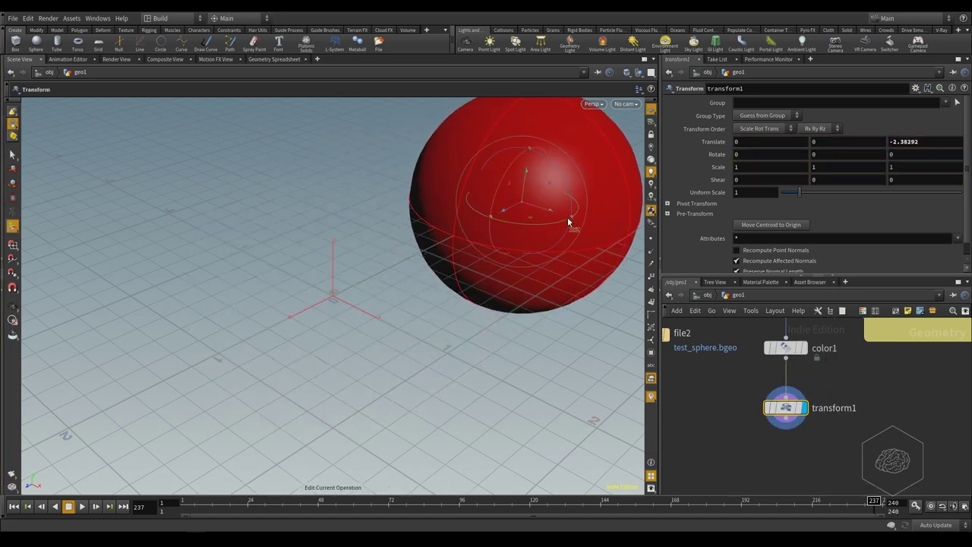
middle_click_drag(817, 462, 865, 435)
Add a merge1 node combining file2 and transform1 and display both spheres
key("Tab")
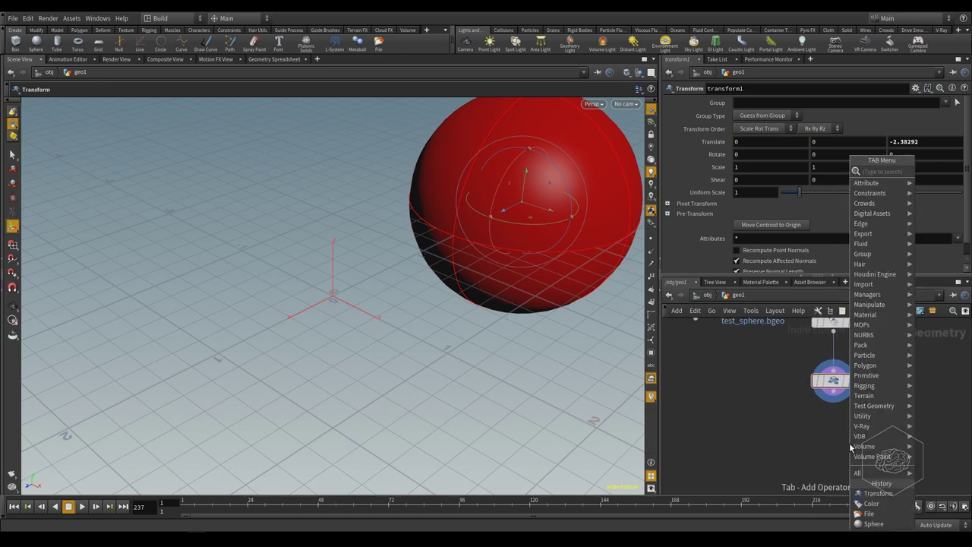
type("merge")
key("Return")
left_click(849, 443)
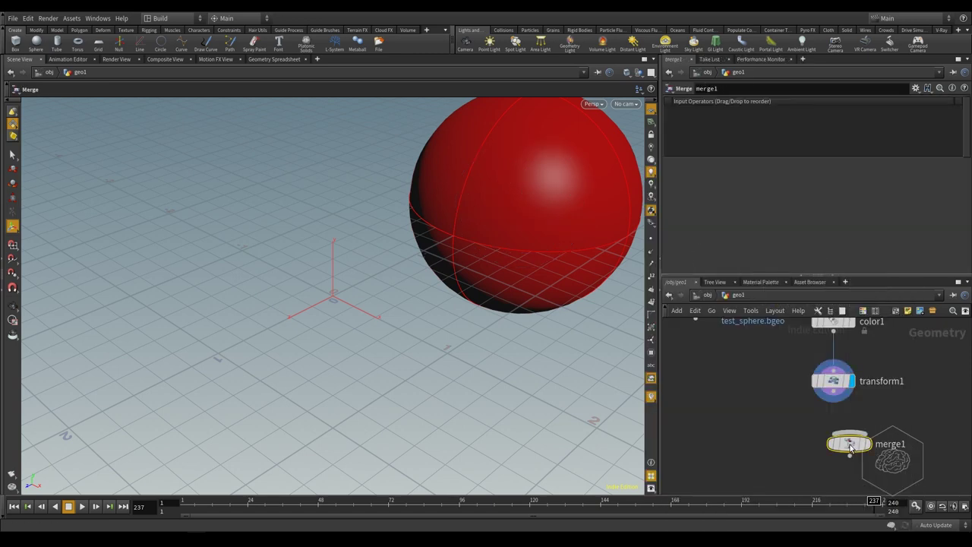
left_click_drag(850, 444, 765, 459)
scroll(719, 377, "down", 2)
left_click(710, 346)
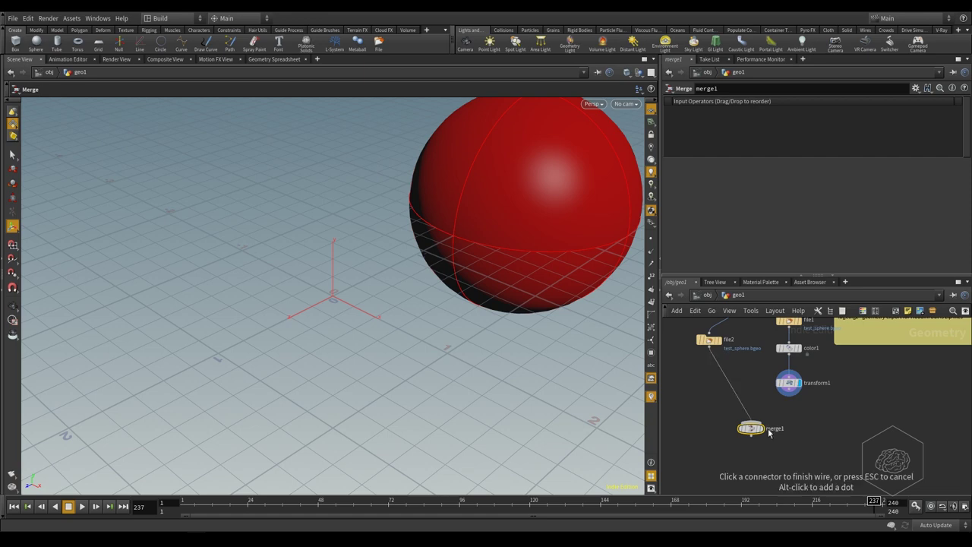
left_click(769, 430)
left_click(789, 394)
left_click(752, 424)
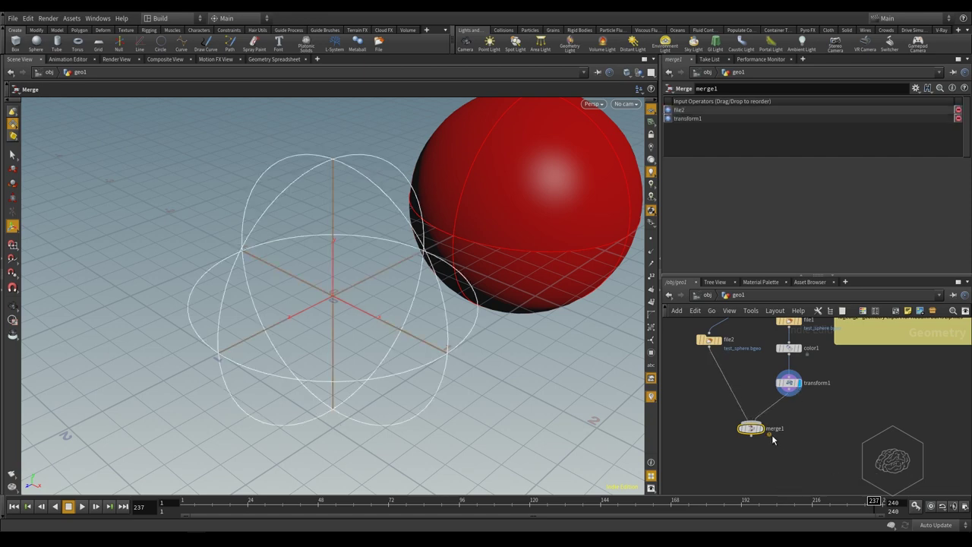
left_click(761, 429)
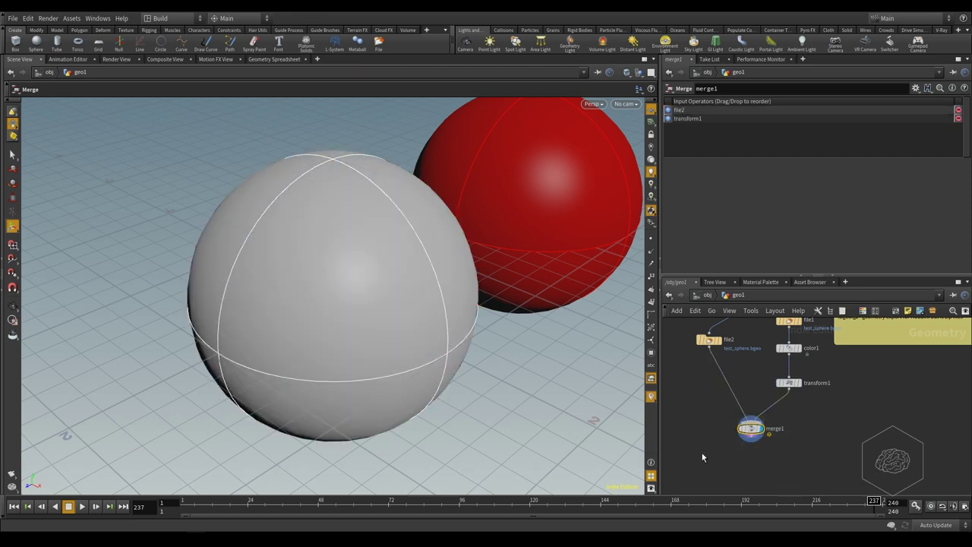
middle_click_drag(831, 420, 831, 437)
scroll(760, 356, "up", 2)
scroll(767, 360, "up", 2)
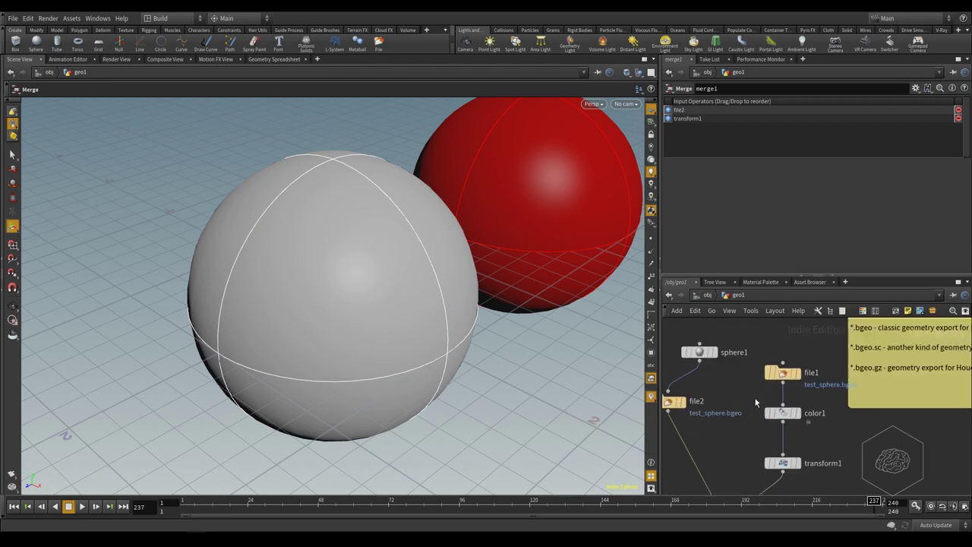
left_click(785, 378)
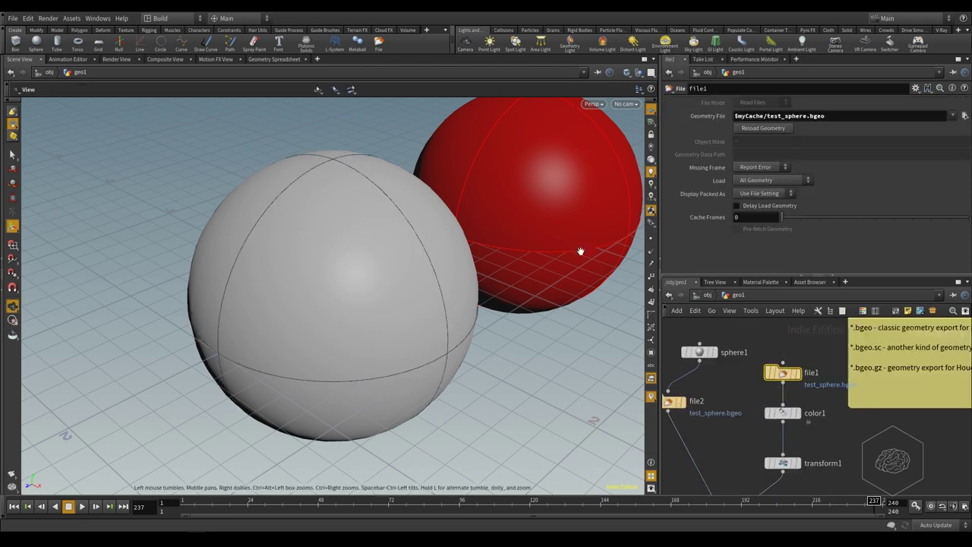
left_click_drag(582, 252, 425, 330)
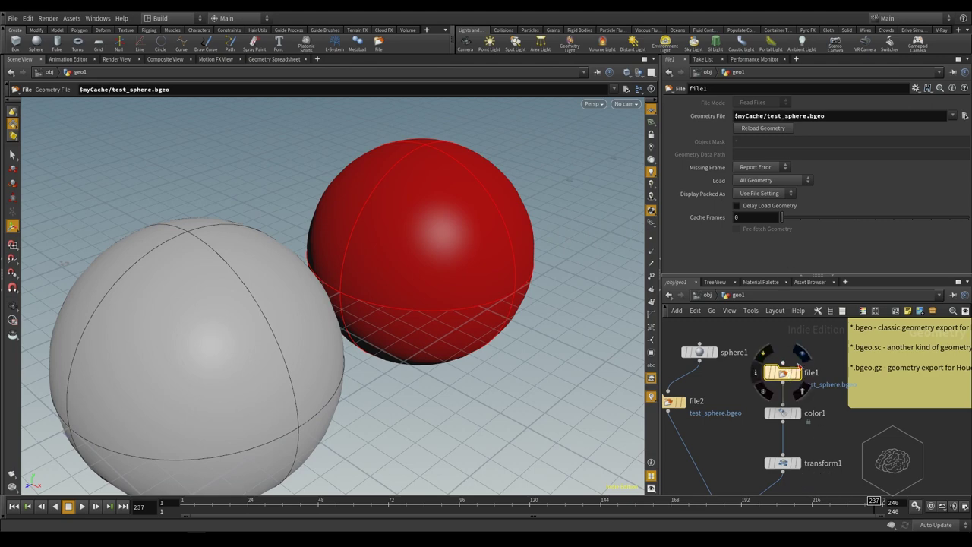
middle_click_drag(858, 443, 795, 431)
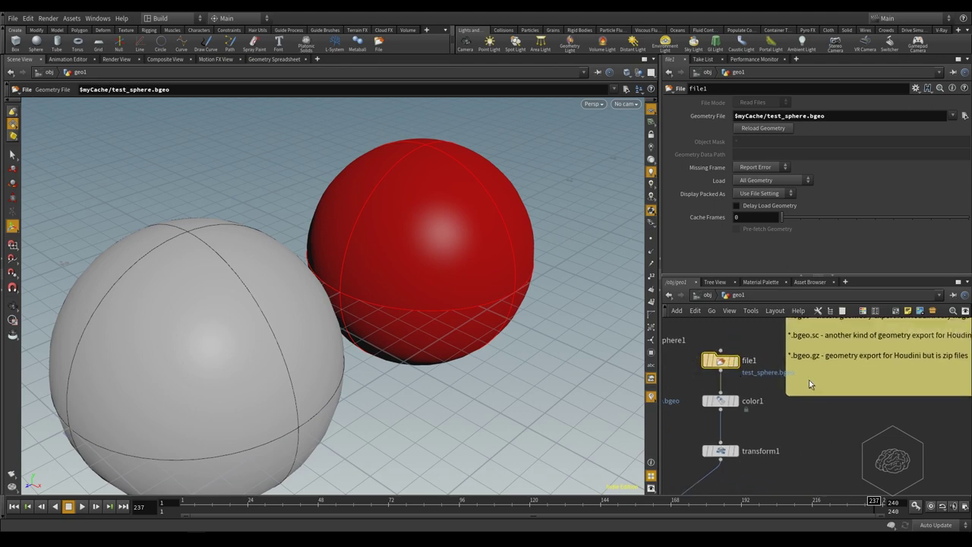
mouse_move(809, 384)
middle_mouse_down()
mouse_move(748, 419)
mouse_move(888, 437)
middle_mouse_up()
left_click_drag(763, 390, 675, 428)
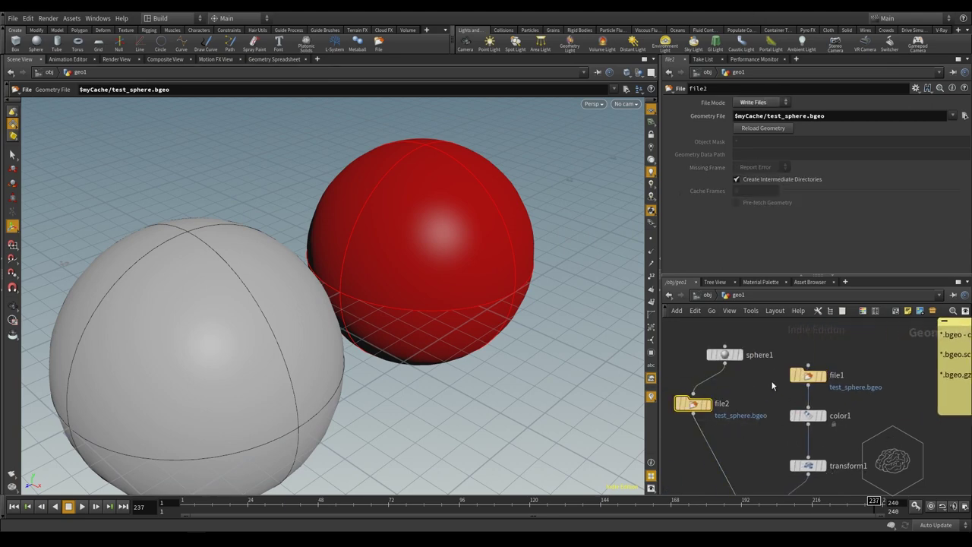
middle_click_drag(737, 405, 754, 375)
left_click(811, 355)
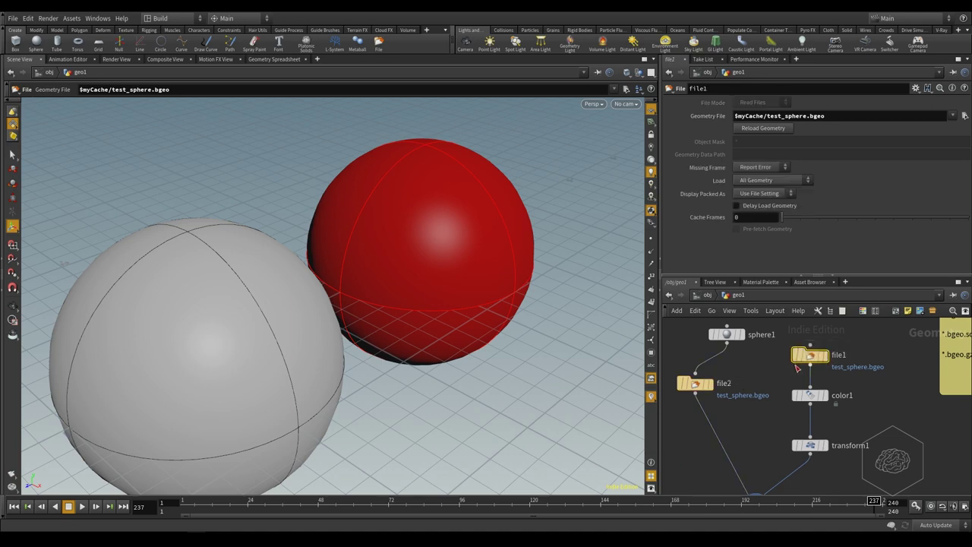
middle_click_drag(761, 464, 768, 409)
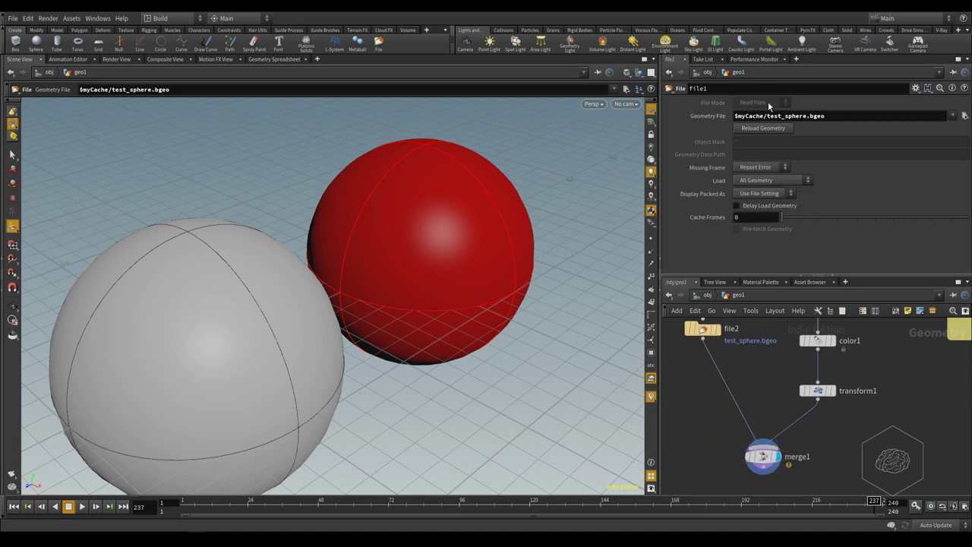
left_click(762, 457)
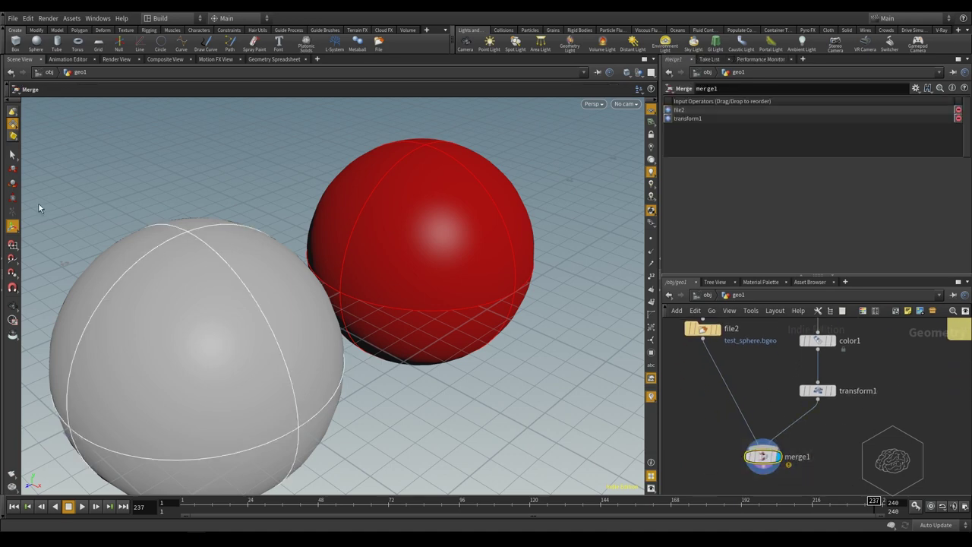
left_click_drag(348, 298, 297, 276, "alt")
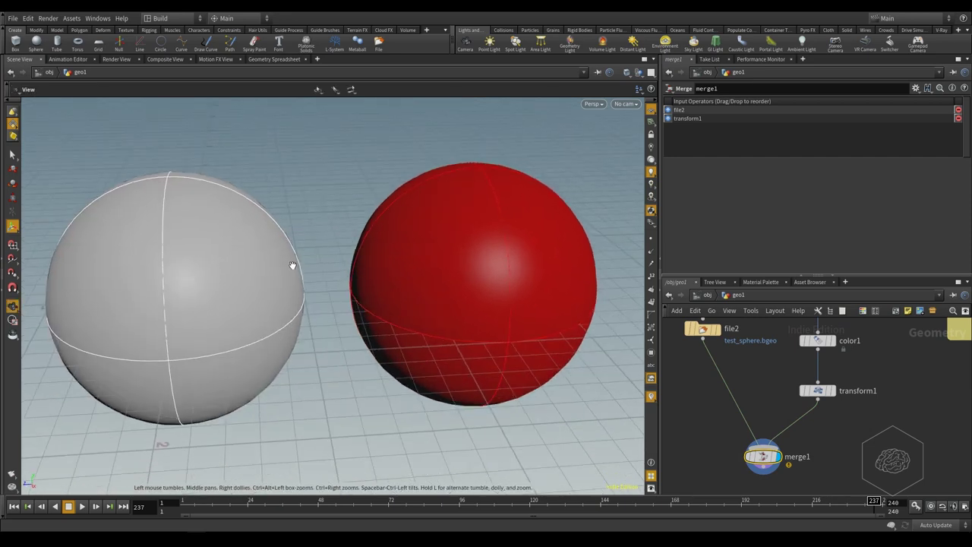
middle_click_drag(860, 430, 837, 444)
Add a file3 node wired from sphere1 beside file2, then auto-layout the network with L
key("Tab")
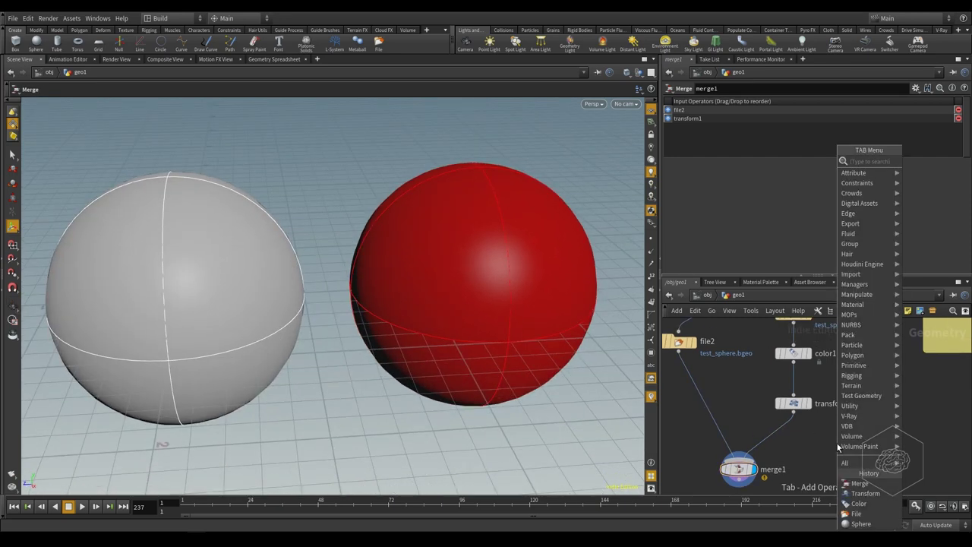
key("Escape")
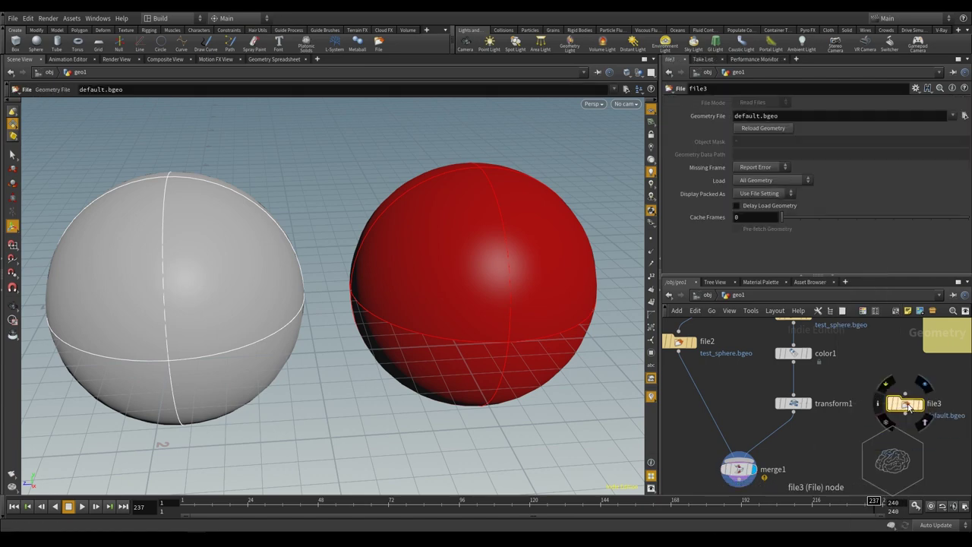
left_click(904, 404)
middle_click_drag(882, 367, 878, 405)
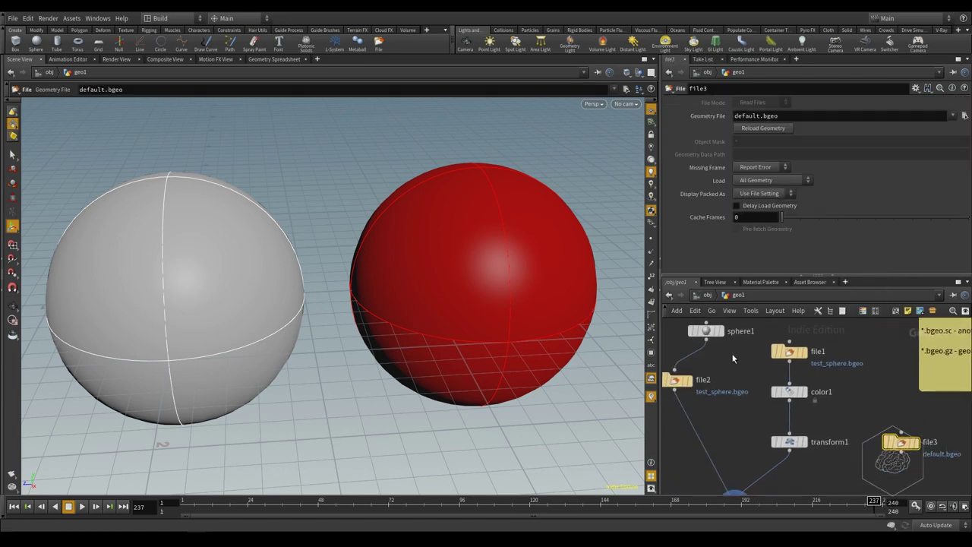
left_click_drag(714, 343, 901, 435)
middle_click_drag(907, 448, 958, 409)
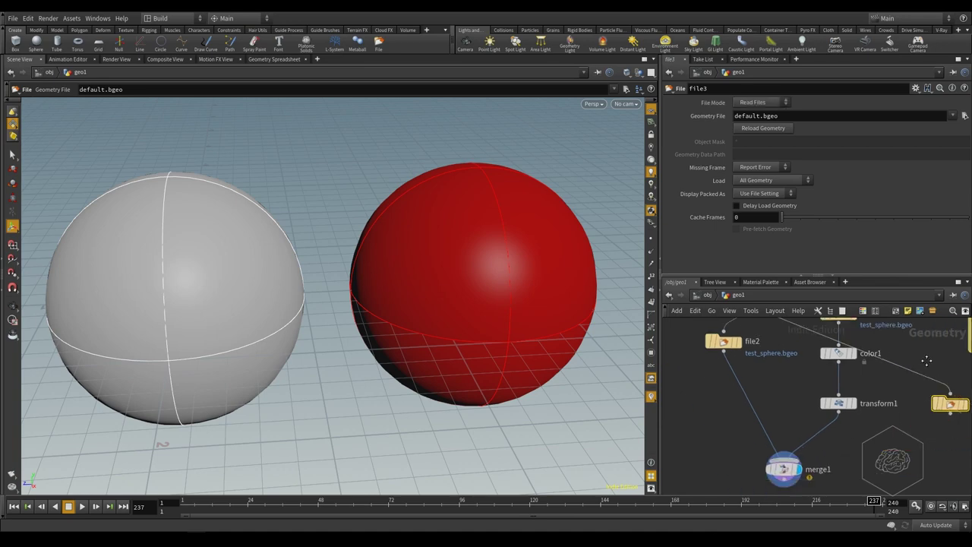
left_click_drag(959, 411, 672, 366)
middle_click_drag(836, 306, 862, 350)
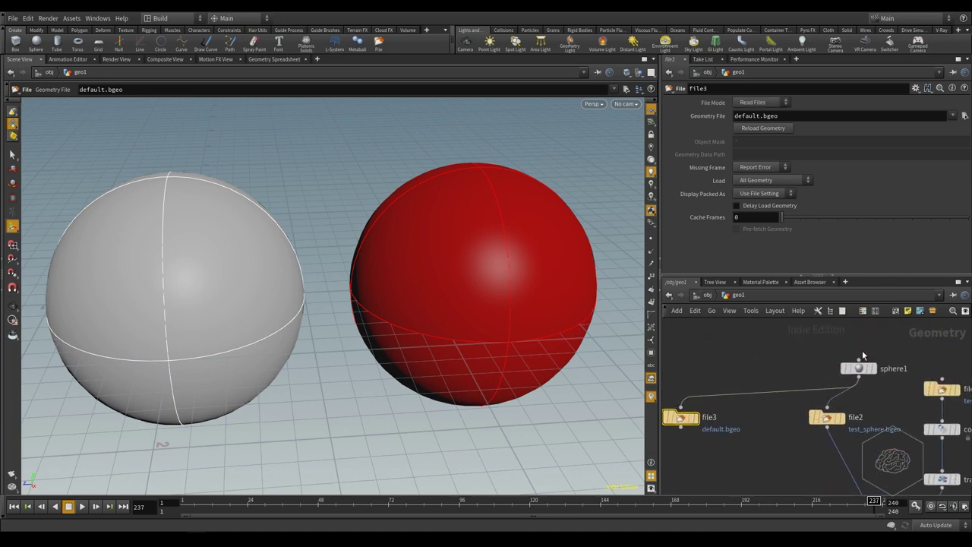
left_click_drag(800, 370, 803, 384)
key("l")
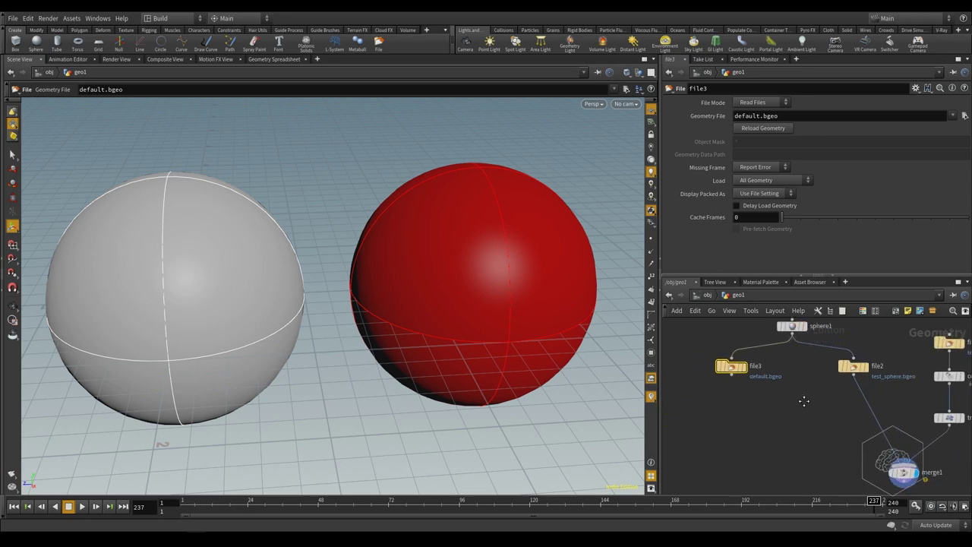
scroll(788, 445, "up", 3)
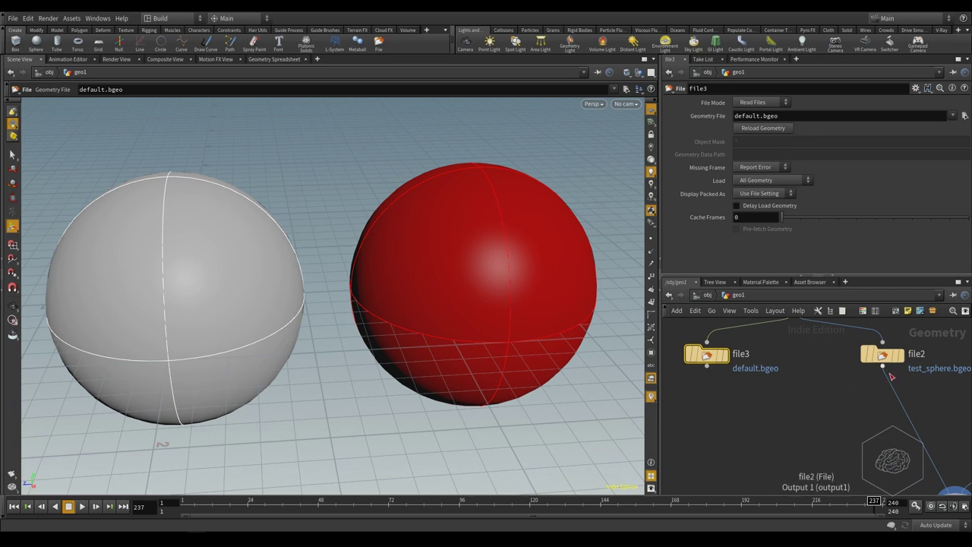
Replace file3's default.bgeo path with $myCache/sphere_folder/
double_click(756, 115)
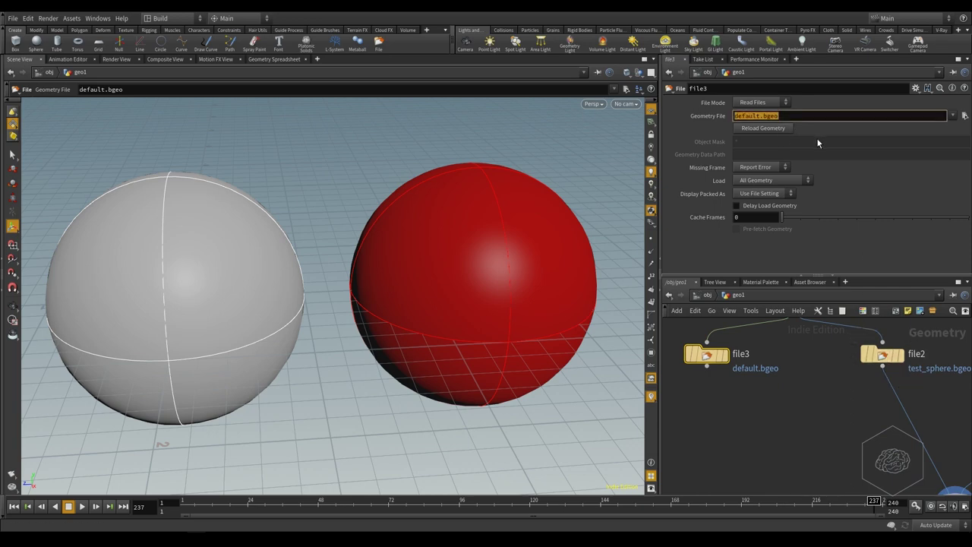
type("$")
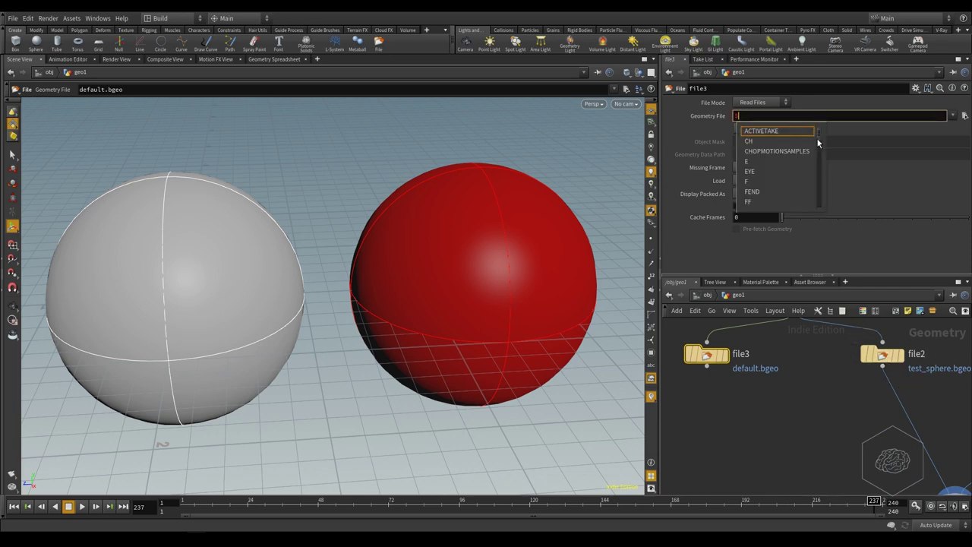
type("myCache")
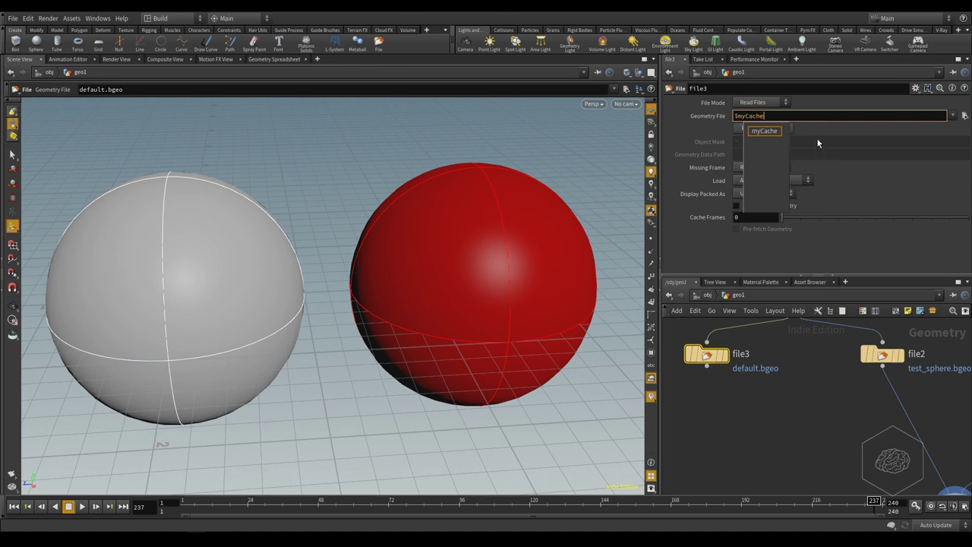
type("/")
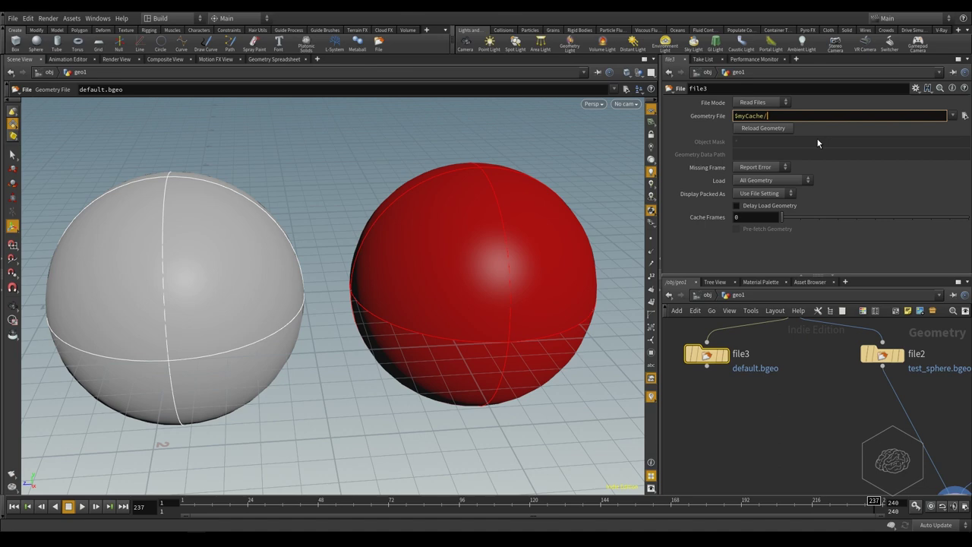
type("s")
type("phere_folder/")
middle_click_drag(855, 390, 825, 396)
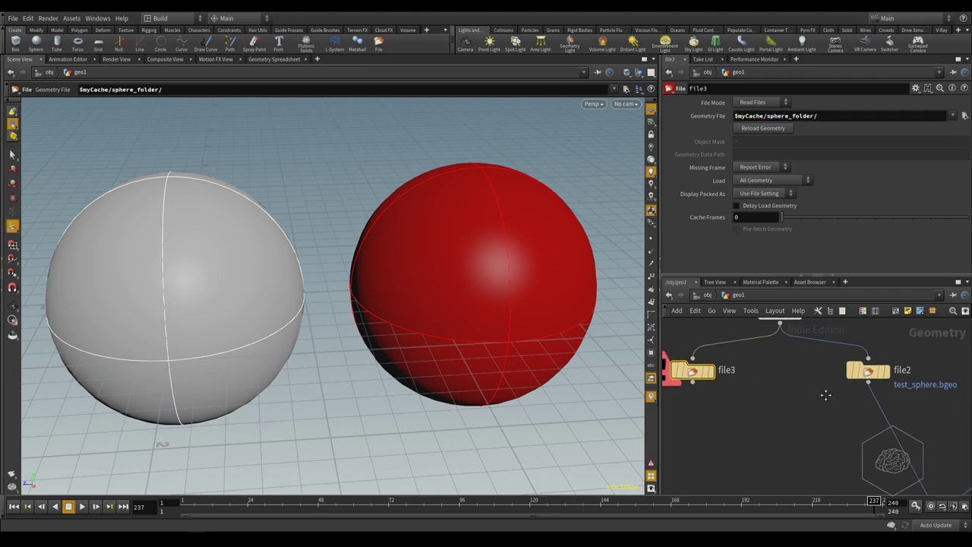
middle_click_drag(669, 357, 754, 367)
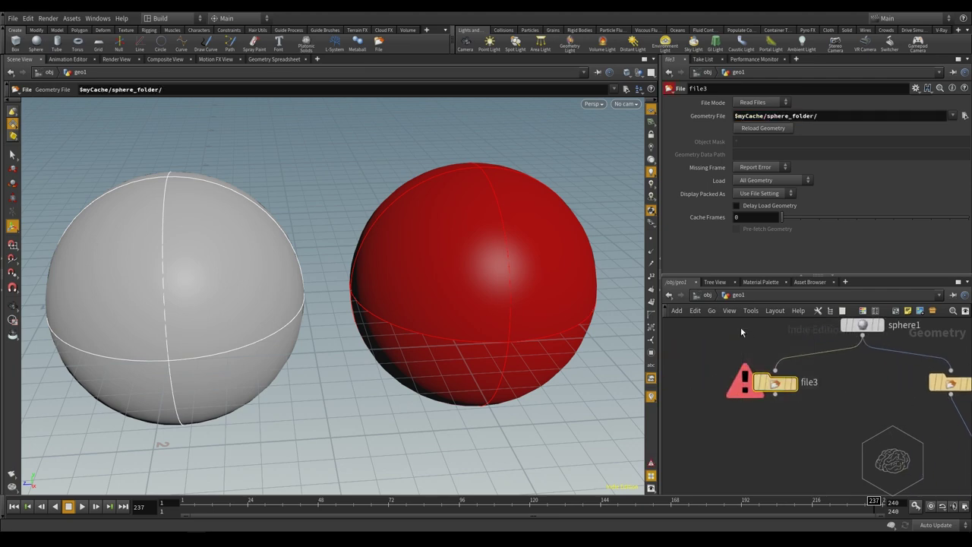
middle_click_drag(836, 405, 796, 370)
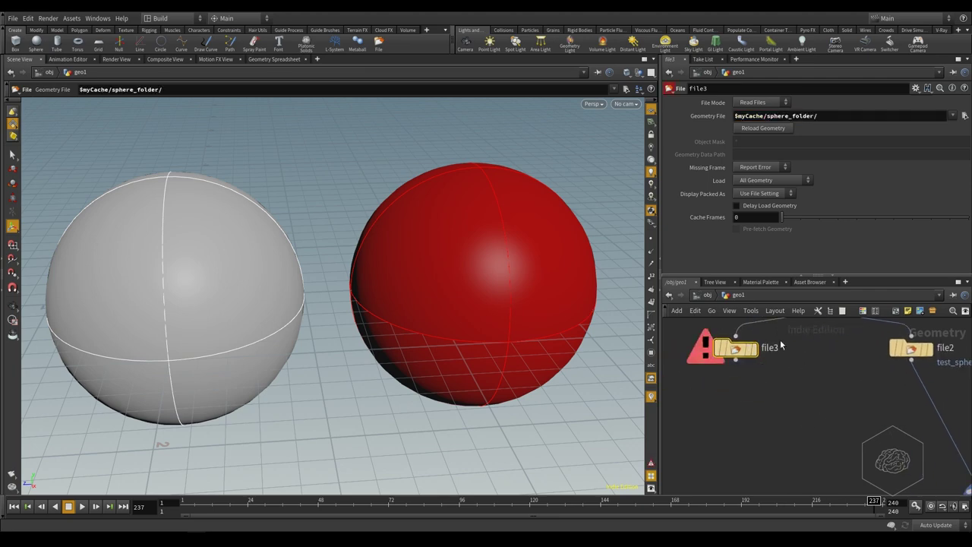
middle_click_drag(786, 346, 790, 398)
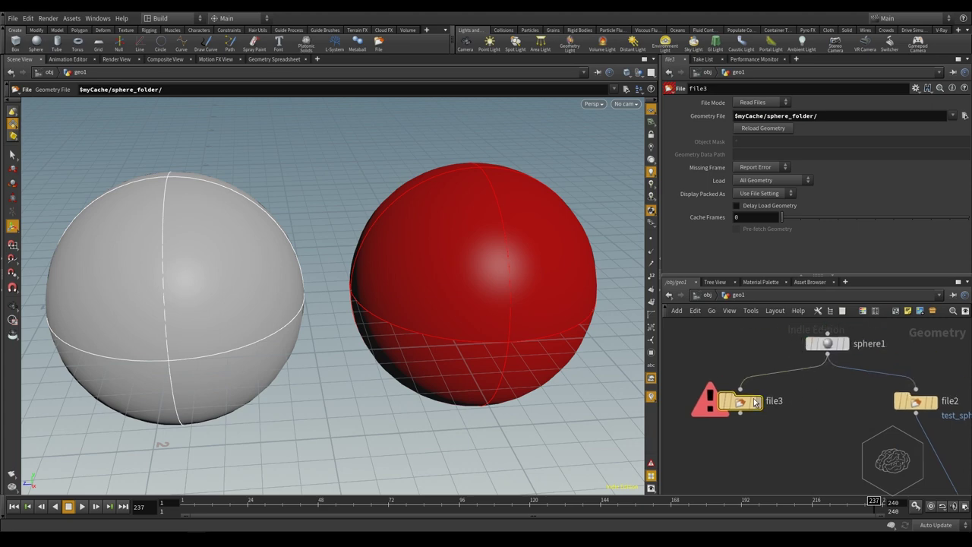
Rename file3 to sphere_balck and move it down-left
double_click(775, 401)
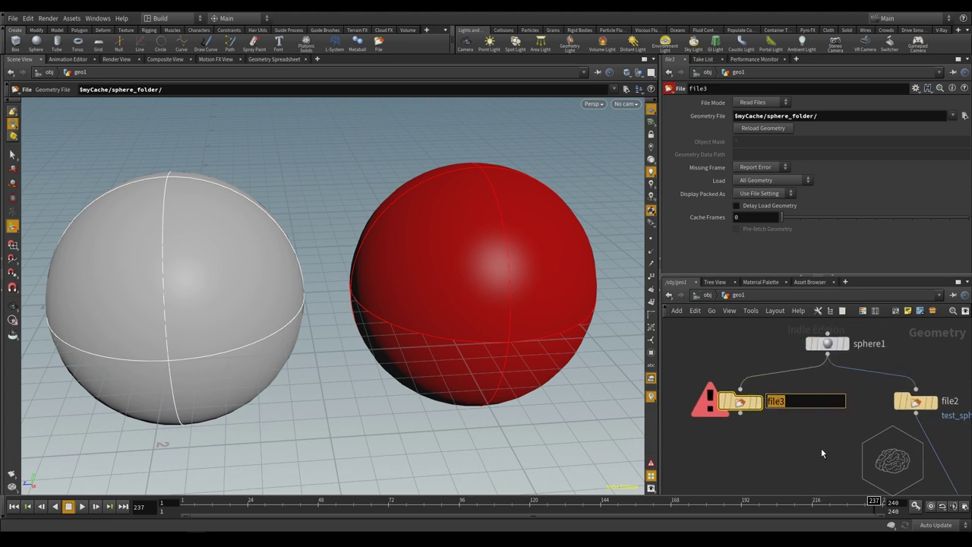
type("sphere")
type("_")
type("balc")
type("k")
key("Return")
left_click_drag(738, 411, 711, 459)
Search 'null' and drop the resulting cloud1 node onto sphere_balck's input wire
key("Tab")
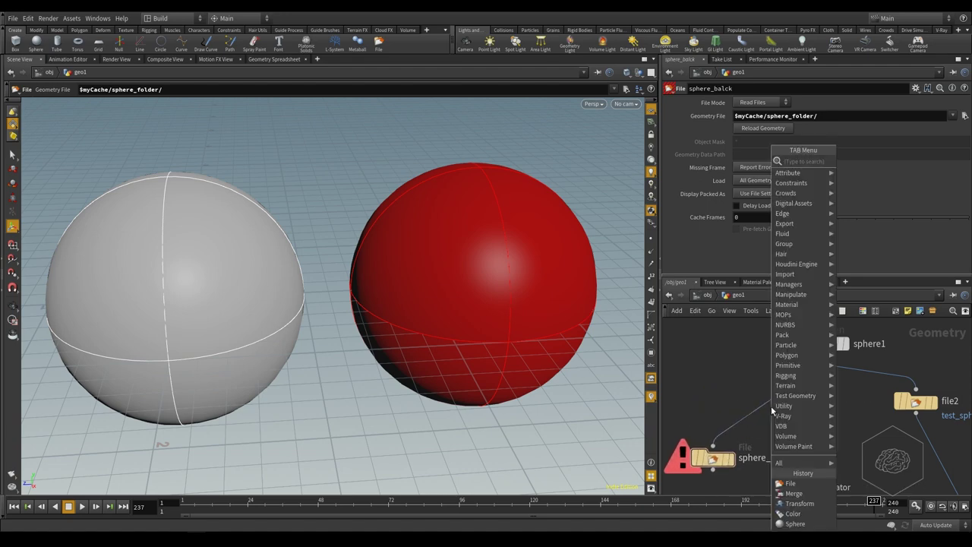
type("null")
key("Return")
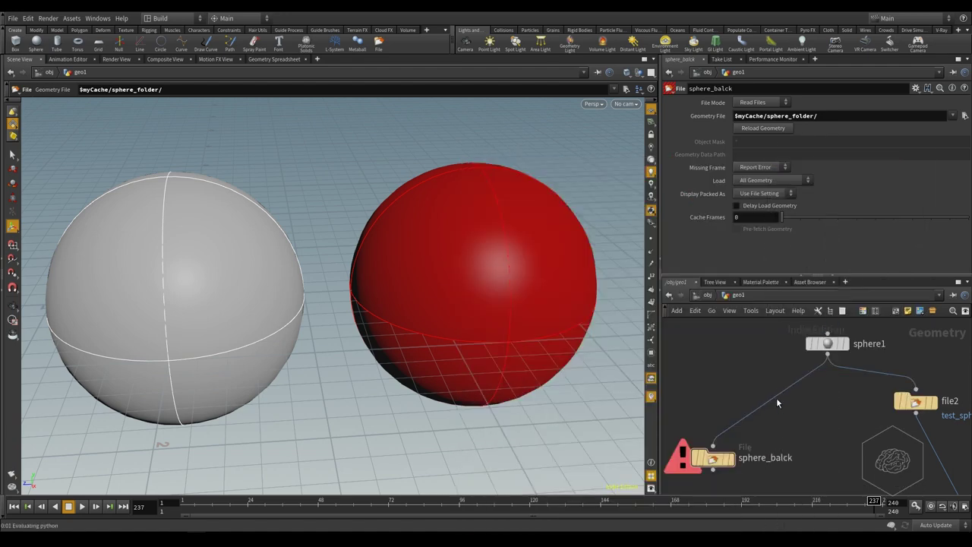
left_click(773, 401)
left_click_drag(746, 403, 699, 409)
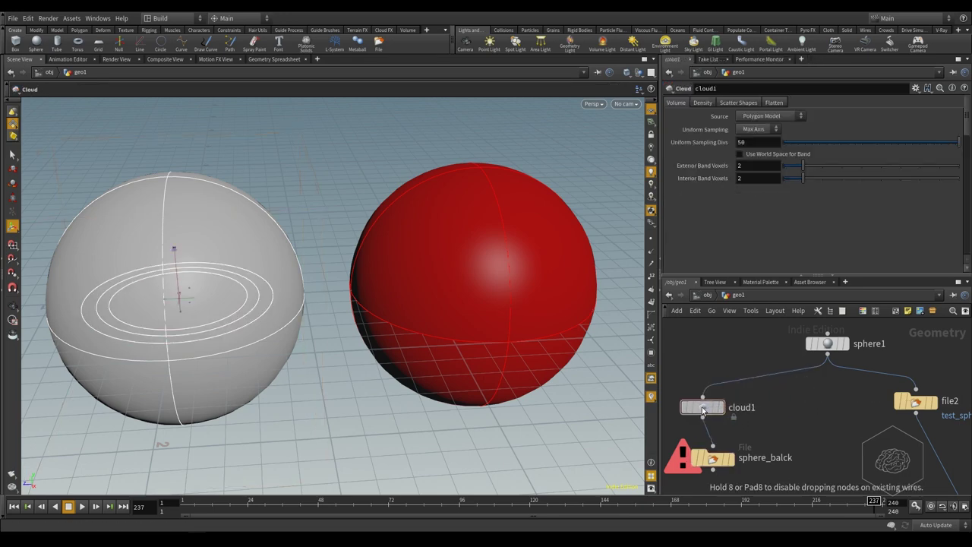
Insert a displayed color2 node set to black (0, 0, 0) between sphere1 and sphere_balck
key("Tab")
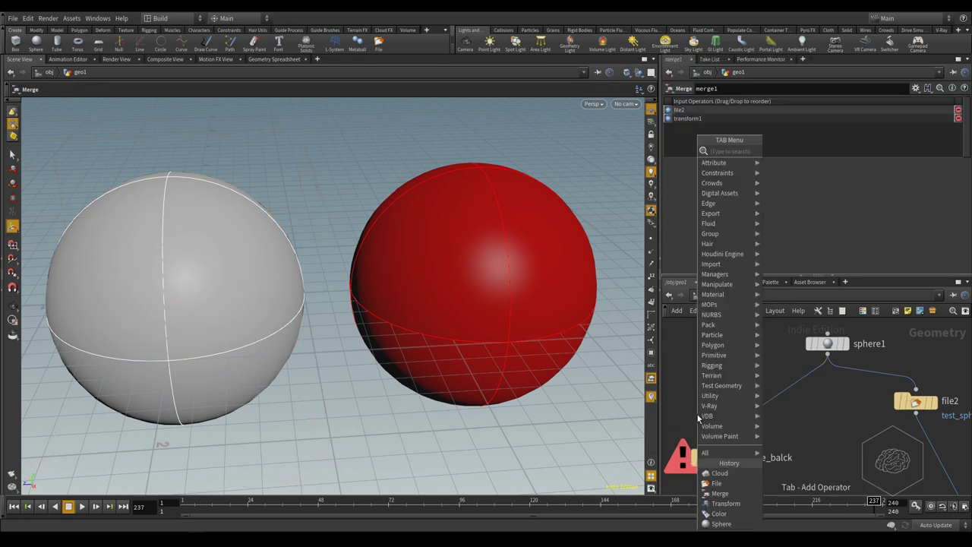
type("color")
key("Return")
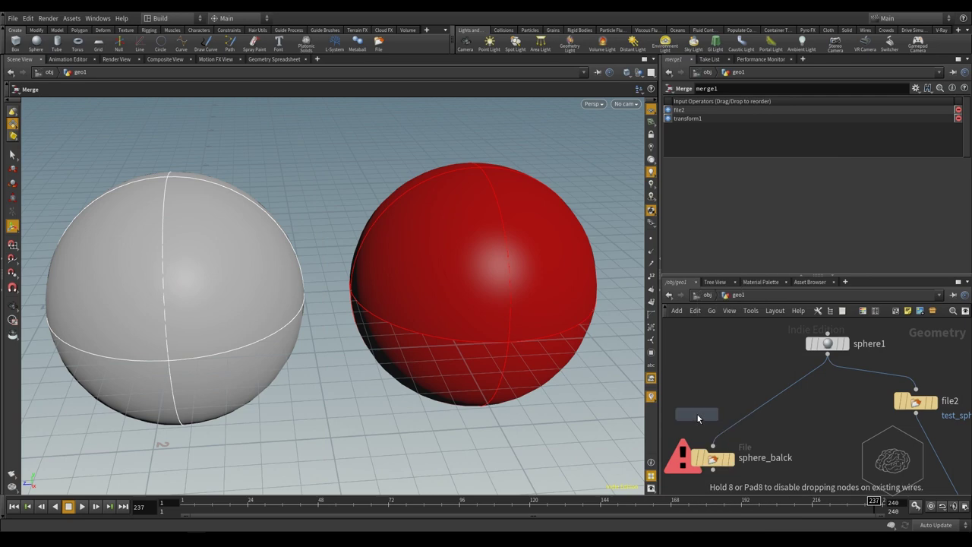
left_click(698, 417)
mouse_move(698, 416)
left_mouse_down()
mouse_move(734, 419)
mouse_move(703, 408)
left_mouse_up()
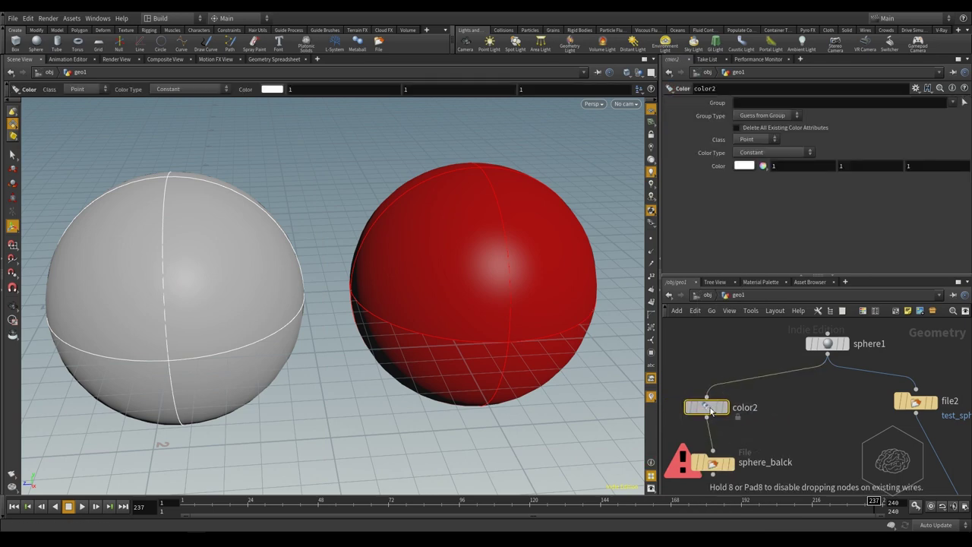
left_click(761, 167)
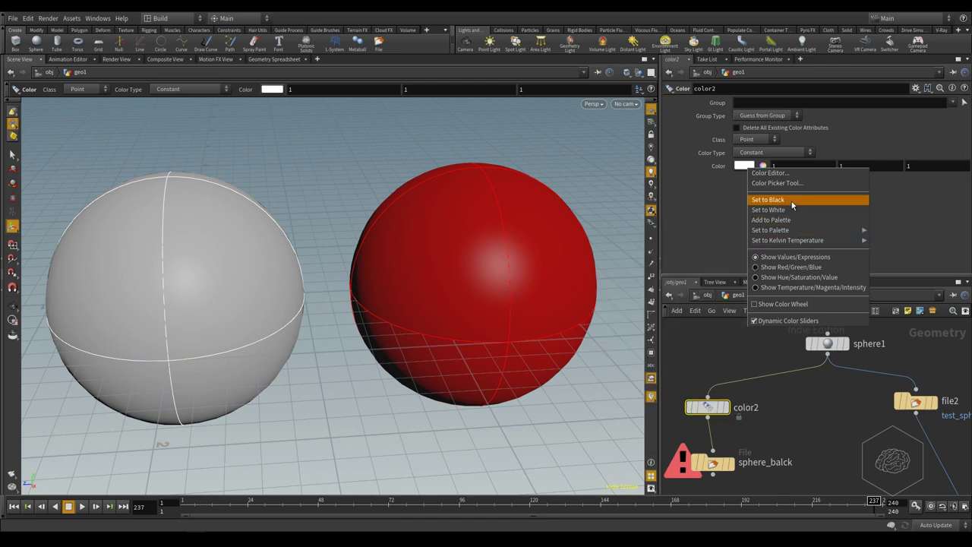
left_click(728, 185)
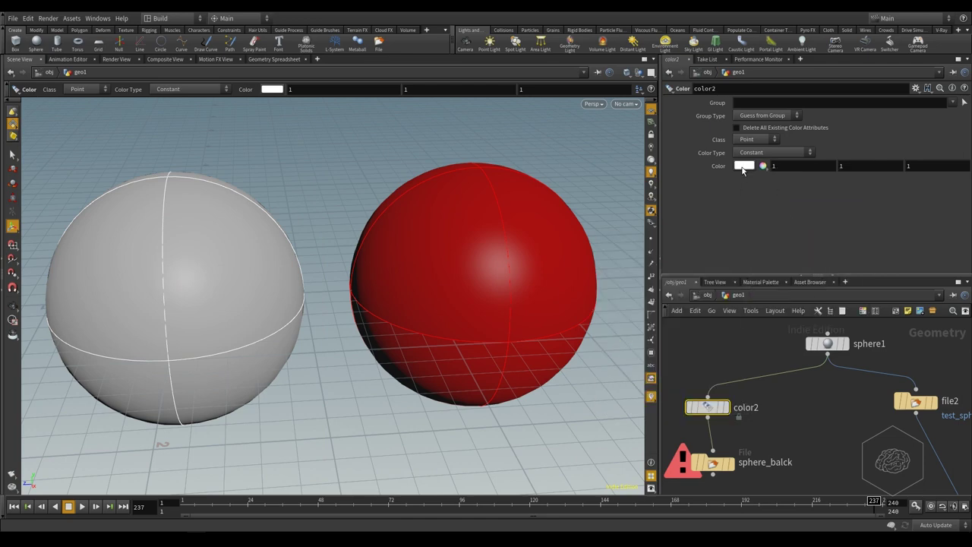
left_click(743, 167)
left_click(764, 198)
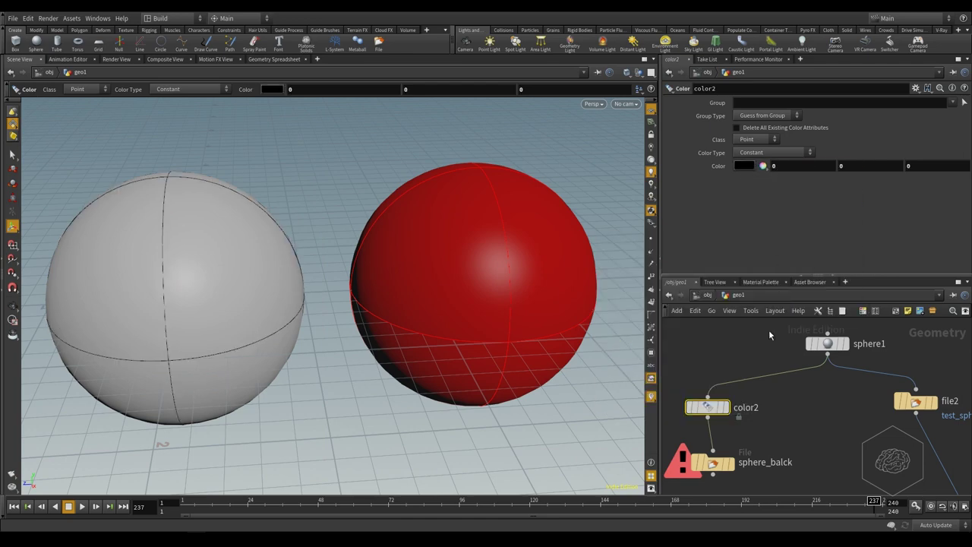
left_click(716, 410)
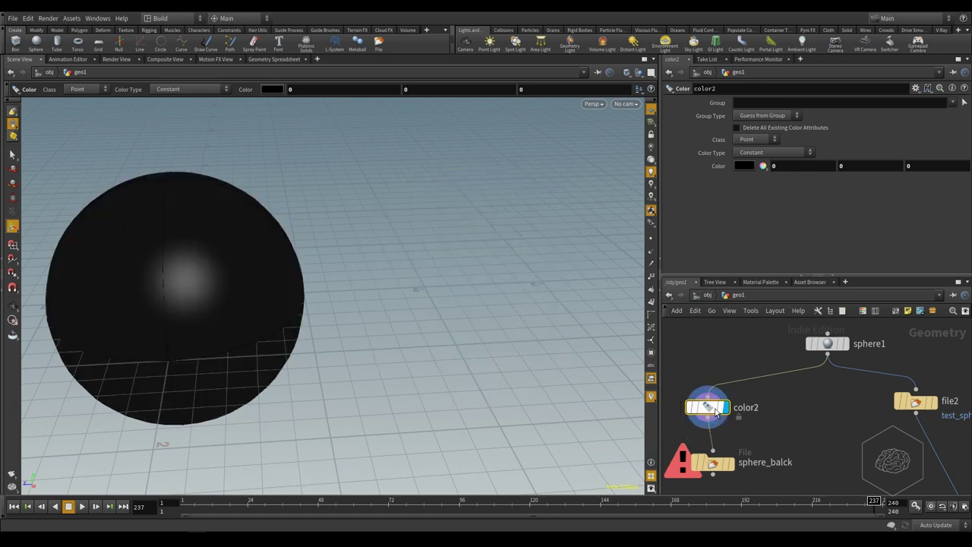
key("Tab")
Insert a Transform node (transform2) between color2 and sphere_balck
type("m")
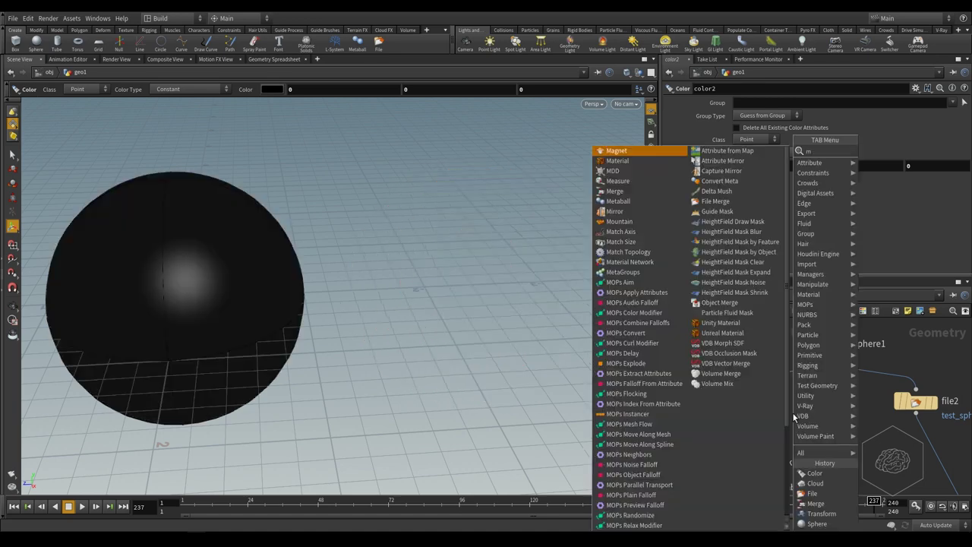
type("t")
key("BackSpace")
type("t")
key("BackSpace")
key("BackSpace")
type("t")
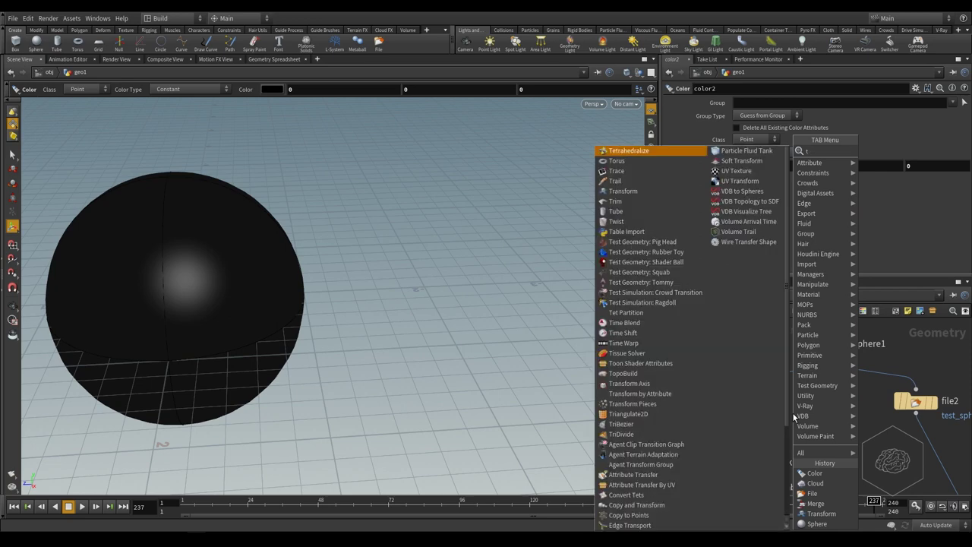
type("rans")
key("Return")
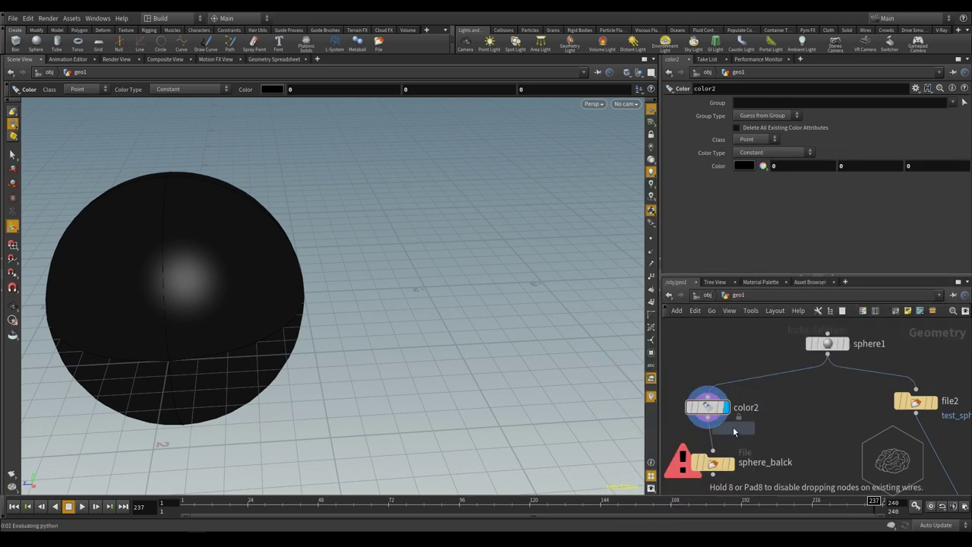
left_click(734, 431)
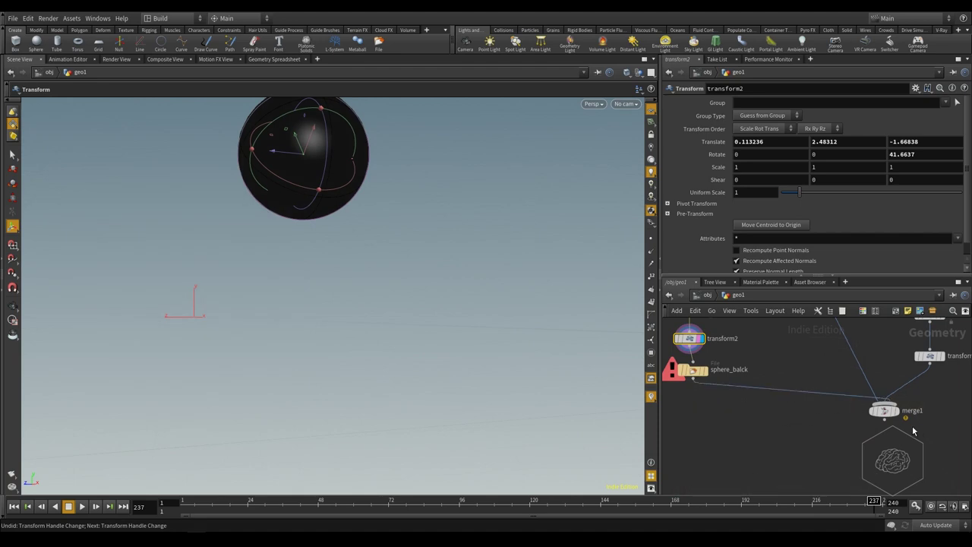
Display merge1's result, then select sphere_balck and open its File Mode choices
left_click(895, 410)
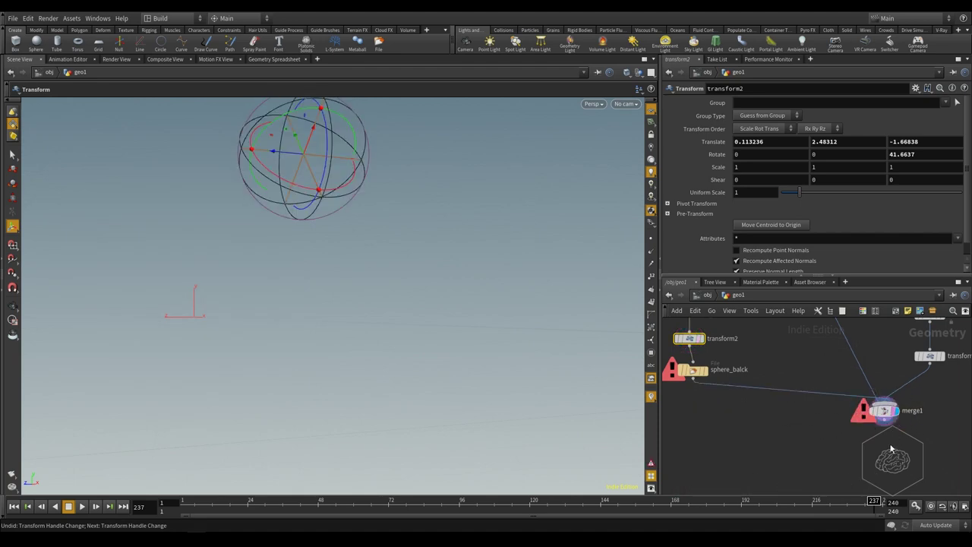
left_click(883, 411)
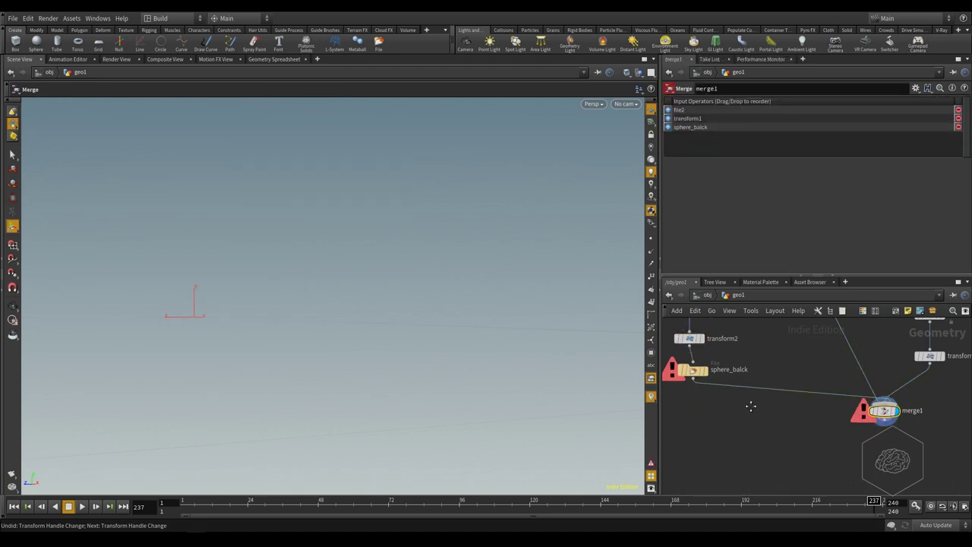
middle_click_drag(751, 407, 796, 471)
left_click(735, 434)
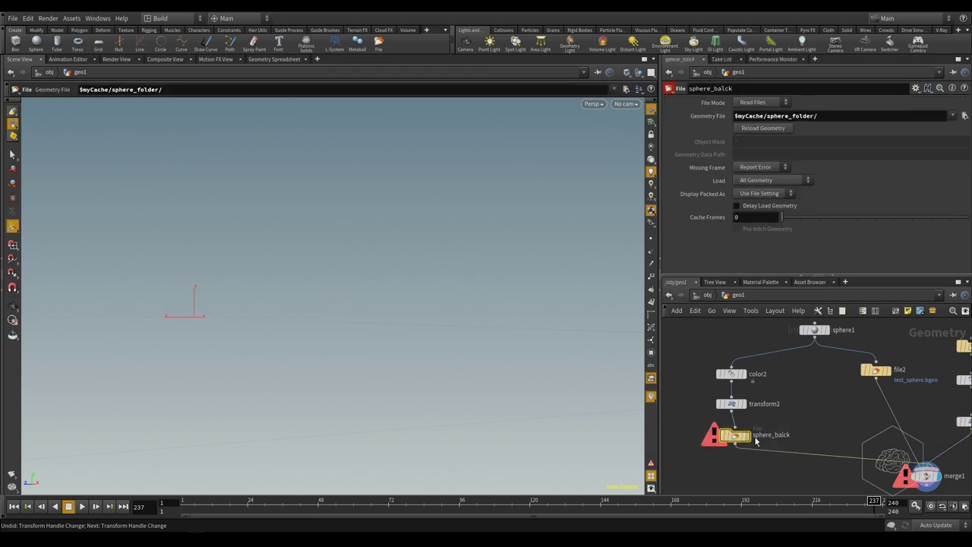
left_click(764, 105)
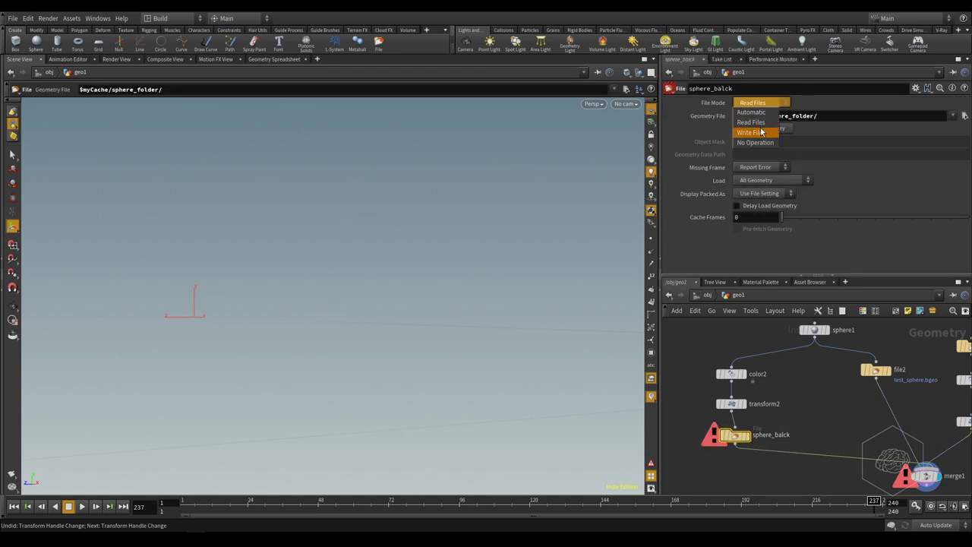
Set sphere_balck to Automatic file mode writing $myCache/sphere_folder/$OS.bgeo.gz
left_click(761, 132)
left_click(764, 106)
left_click(762, 113)
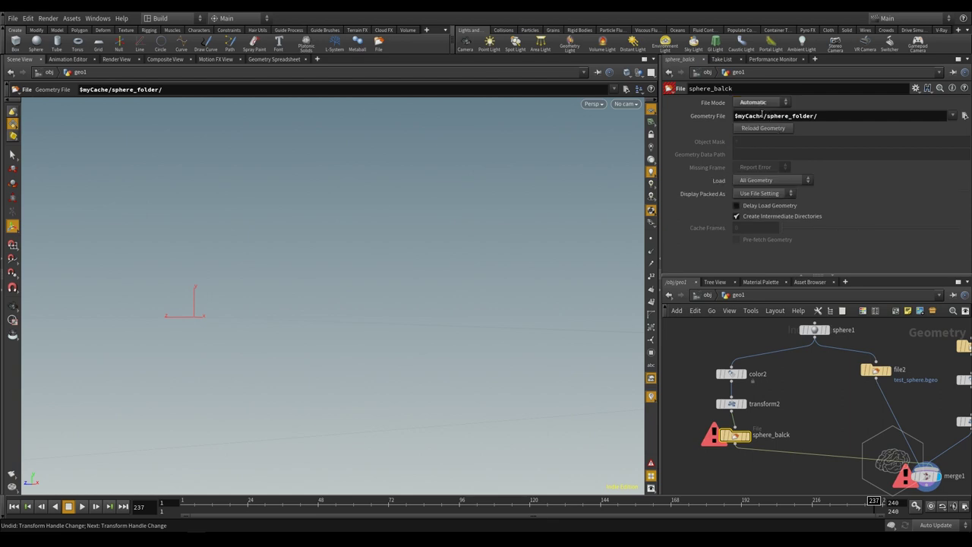
left_click(855, 119)
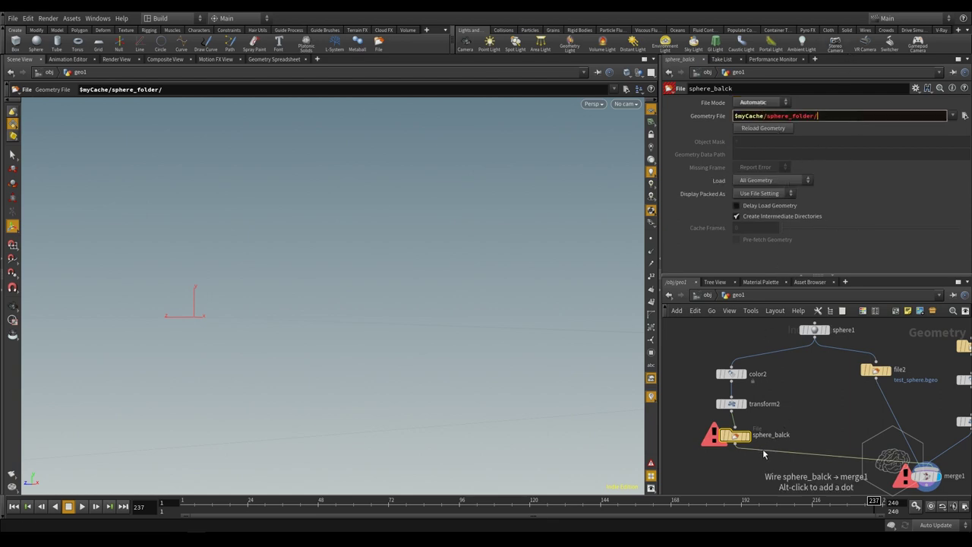
scroll(764, 439, "up", 3)
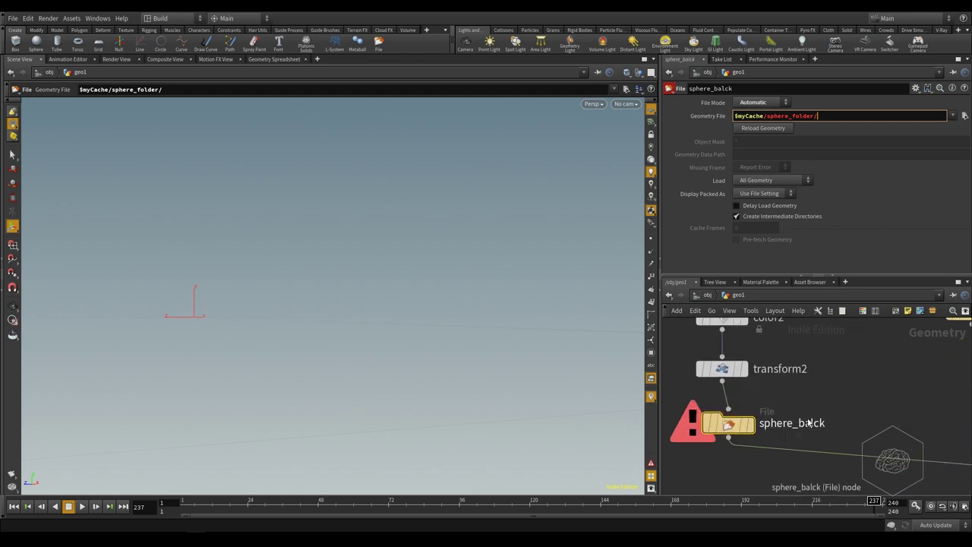
left_click(845, 117)
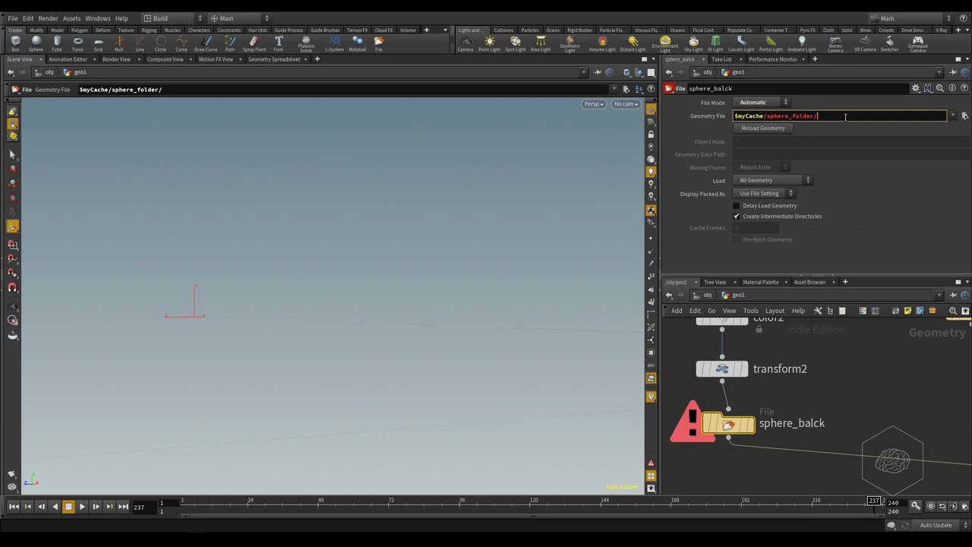
type("$O")
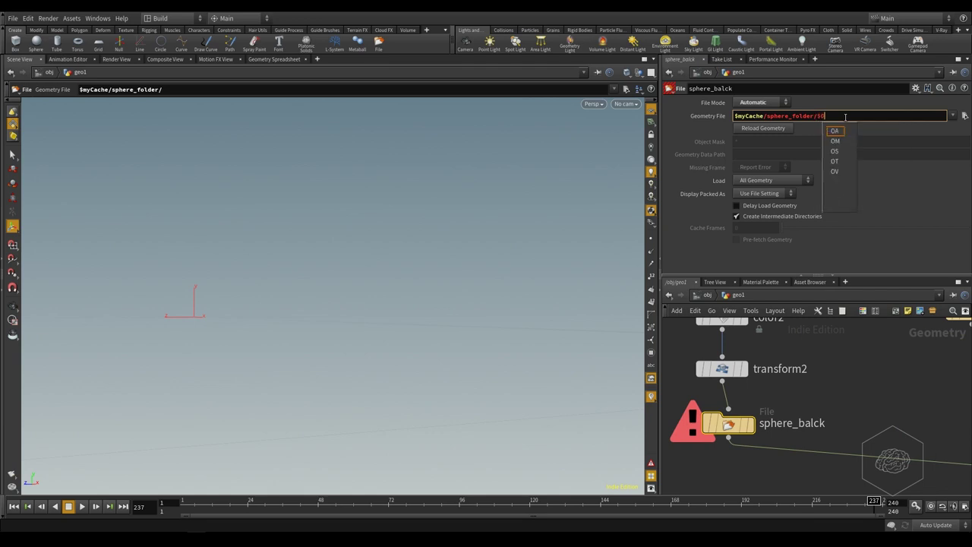
type("S.")
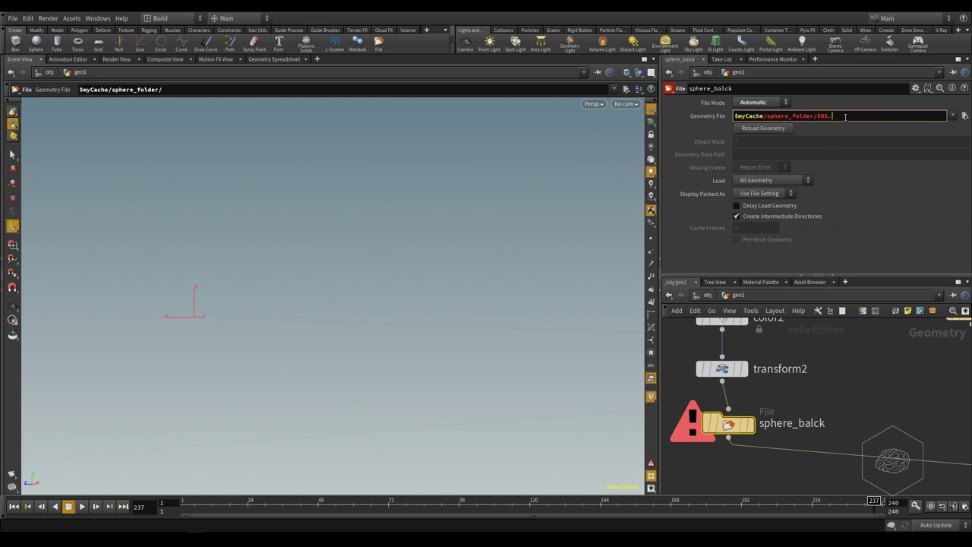
type("bge")
type("o")
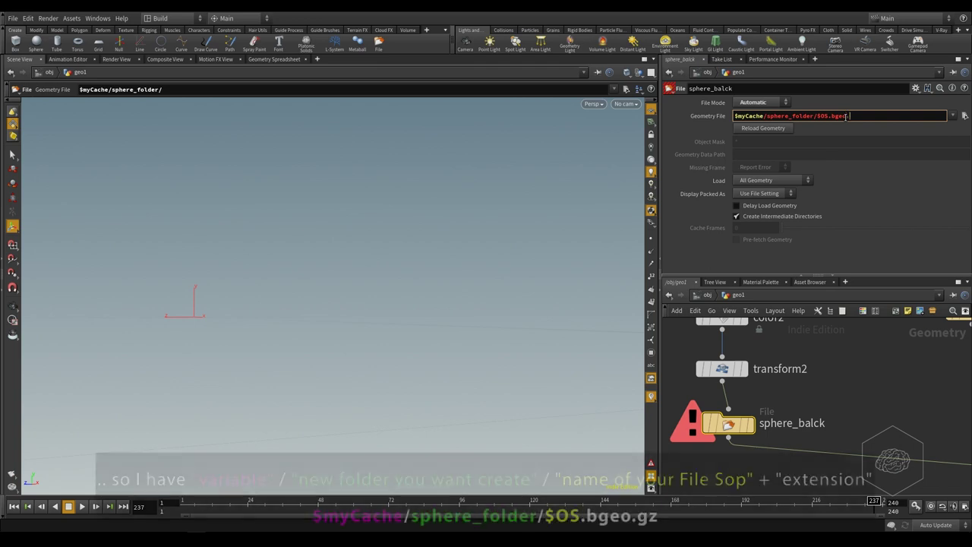
type(".gz")
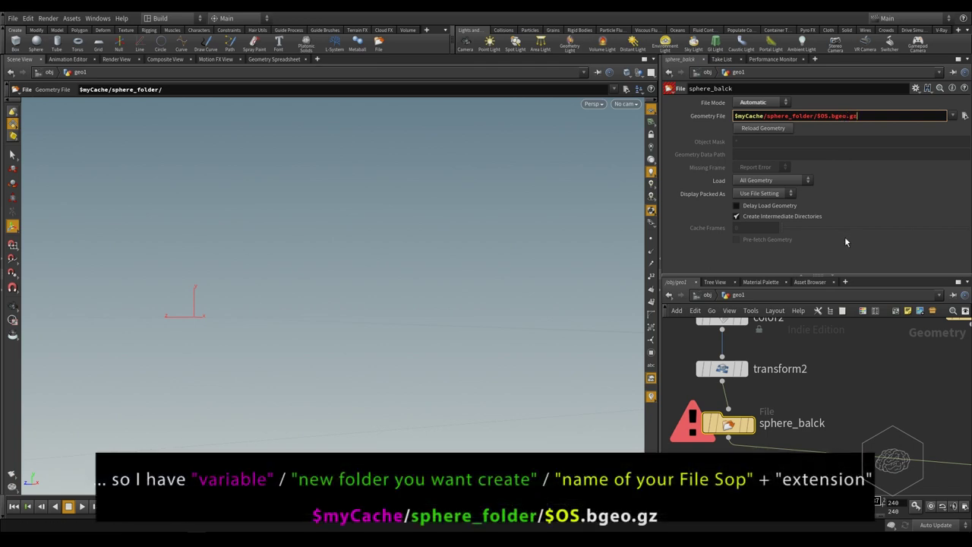
key("Return")
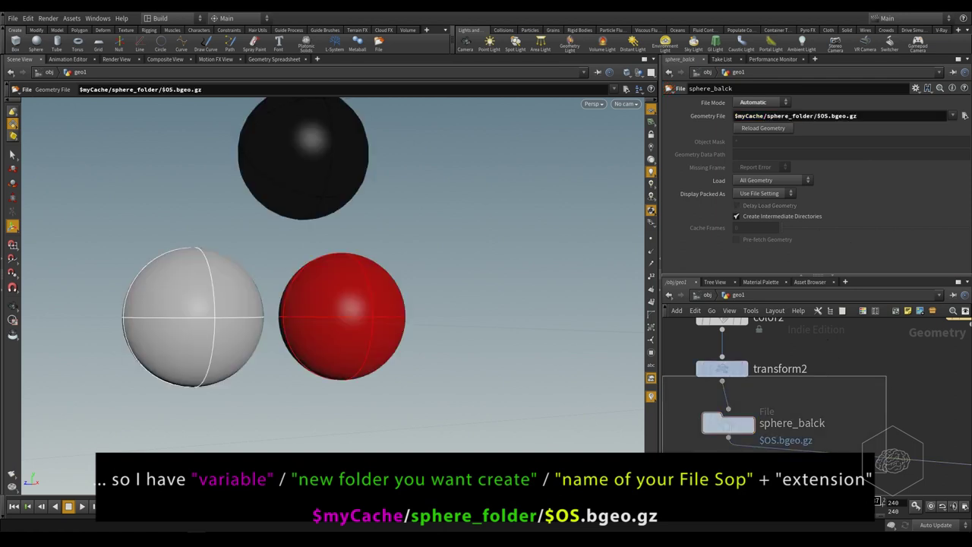
Line transform2 up above sphere_balck and display only sphere_balck's black sphere
left_click_drag(885, 358, 665, 471)
left_click_drag(746, 423, 741, 427)
left_click(742, 428)
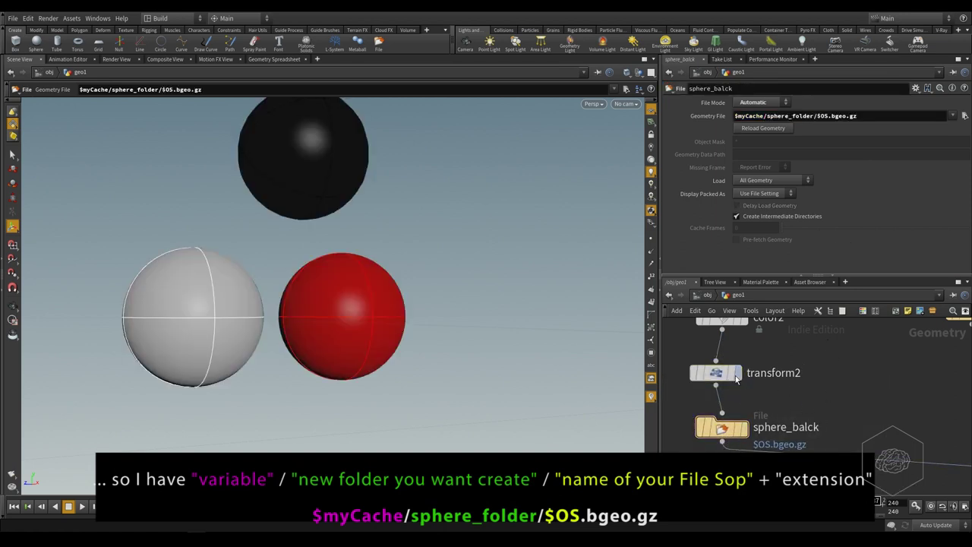
left_click(746, 431)
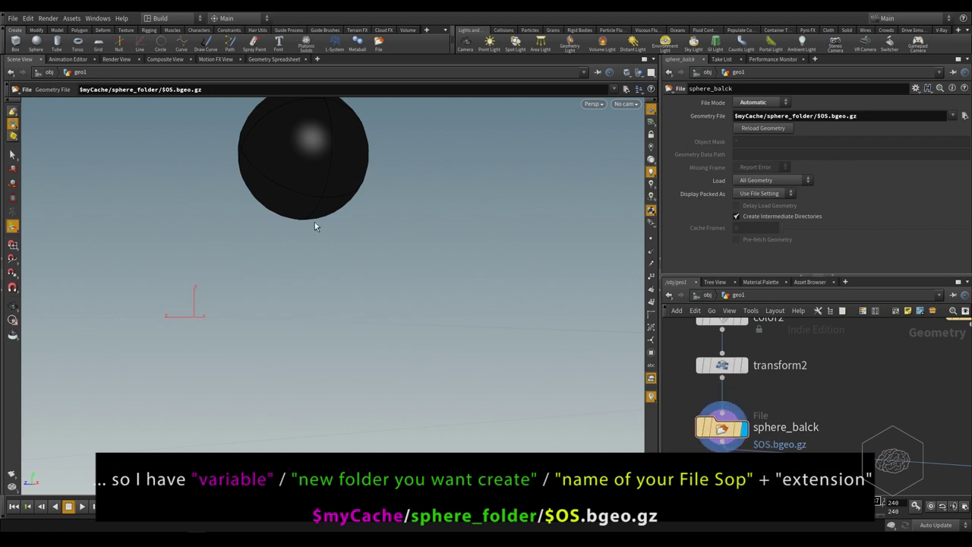
scroll(825, 367, "down", 2)
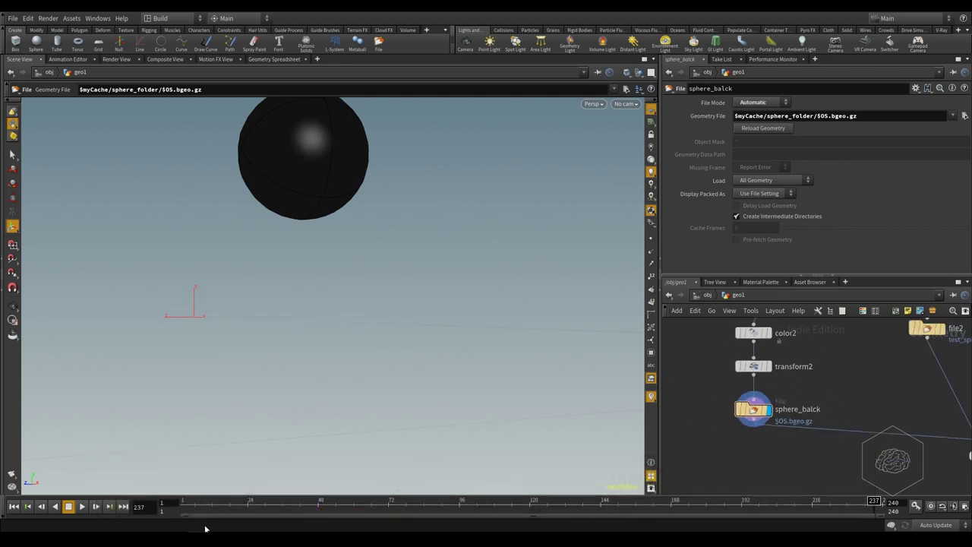
key("alt+Tab")
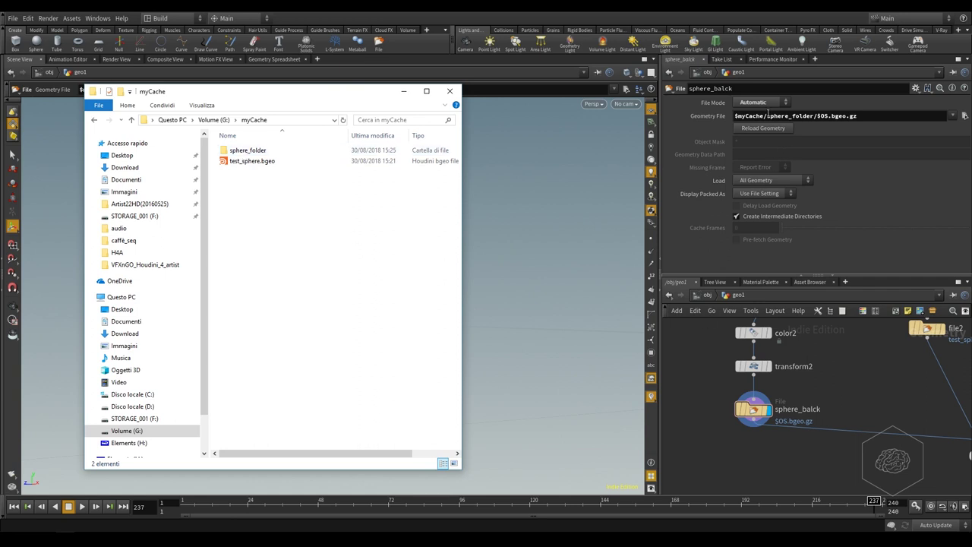
Confirm sphere_folder holds sphere_balck.bgeo.gz (1 KB), then return to myCache and Houdini
left_click(267, 153)
double_click(268, 152)
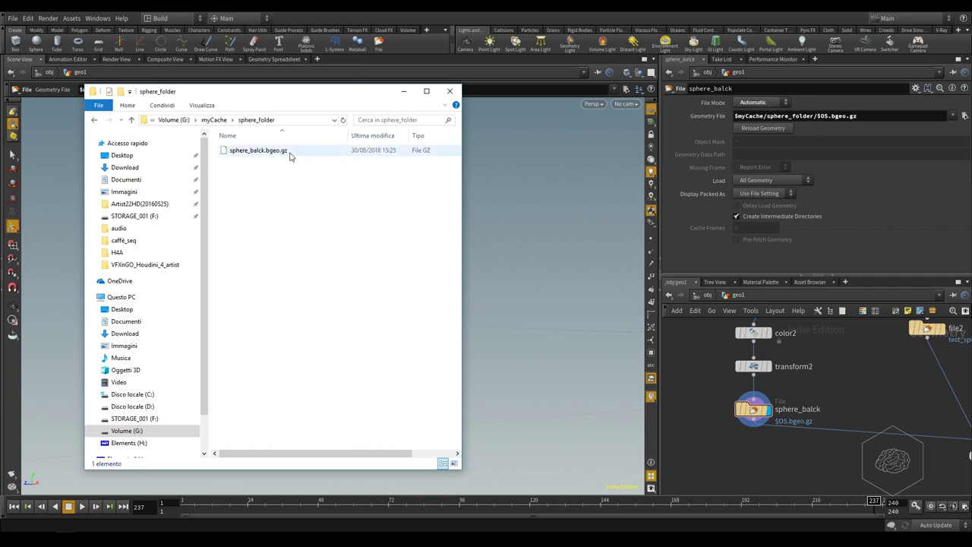
left_click_drag(460, 192, 613, 191)
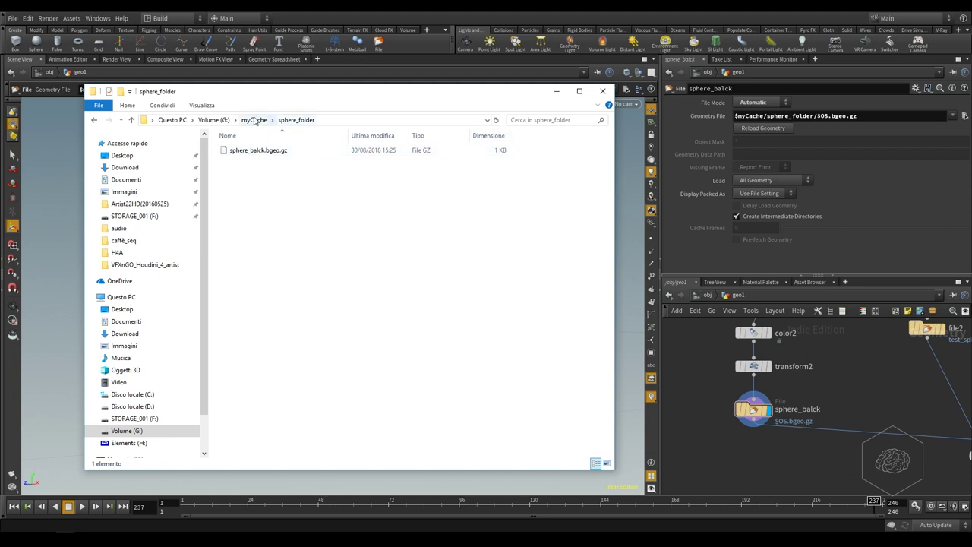
left_click(253, 119)
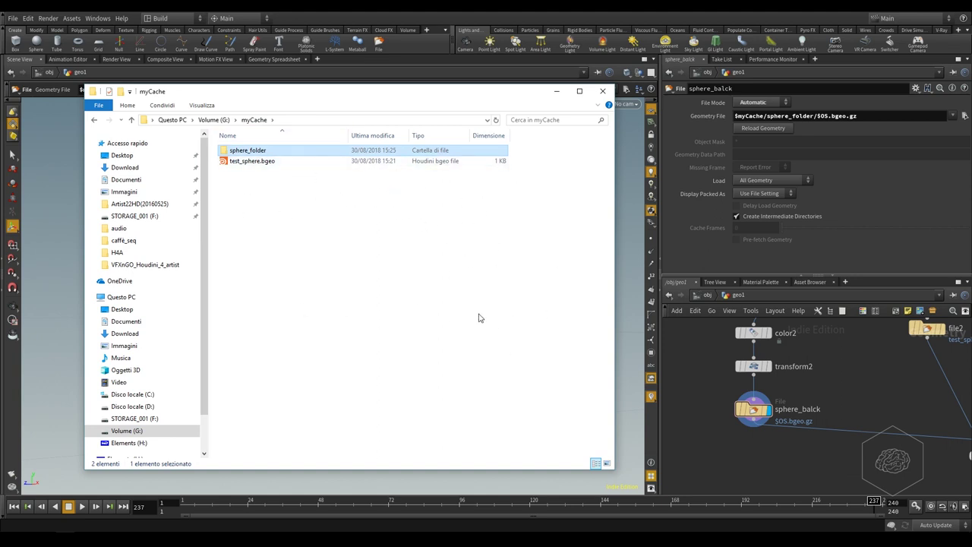
left_click(832, 368)
mouse_move(754, 411)
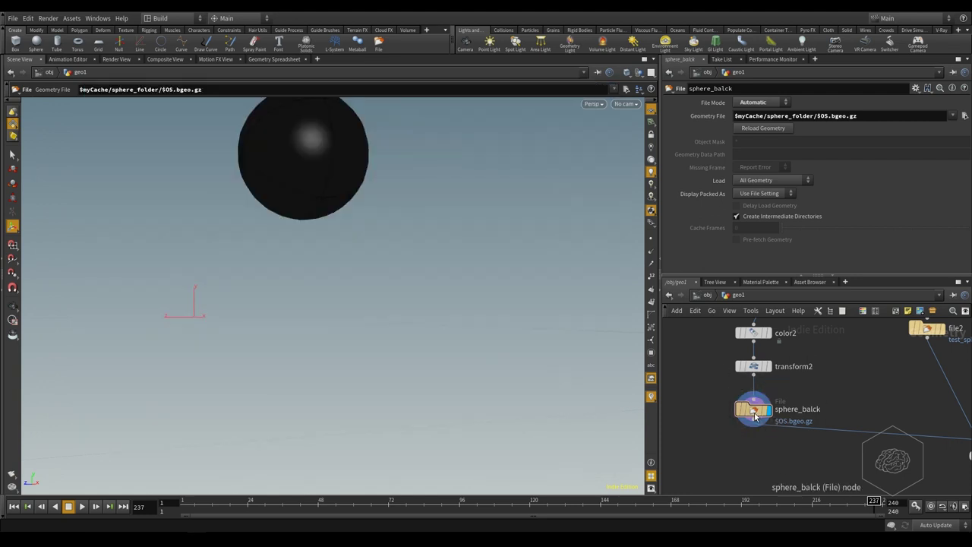
Check sphere_balck and file2 node info, then select file1 reading $myCache/test_sphere.bgeo
middle_click(754, 414)
middle_click(754, 414)
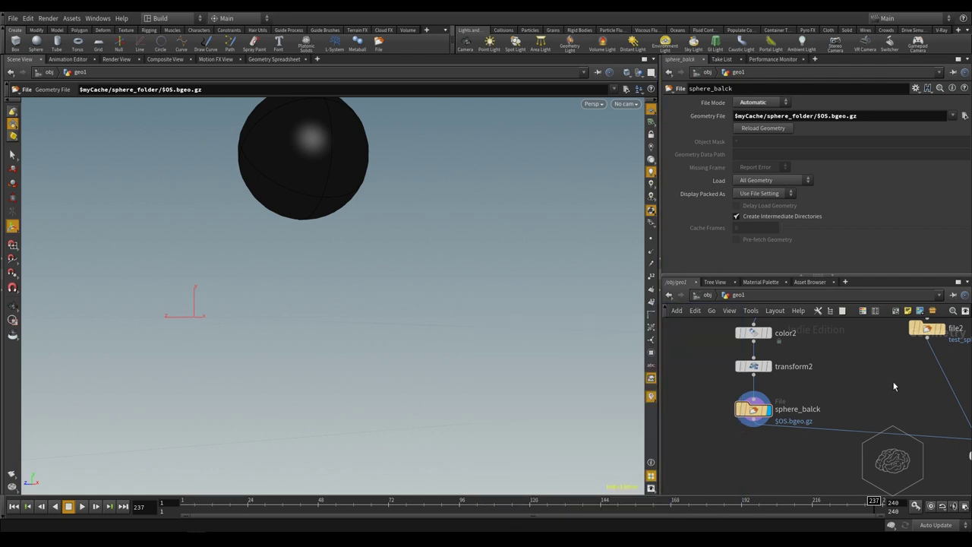
middle_click_drag(894, 387, 787, 404)
middle_click(813, 347)
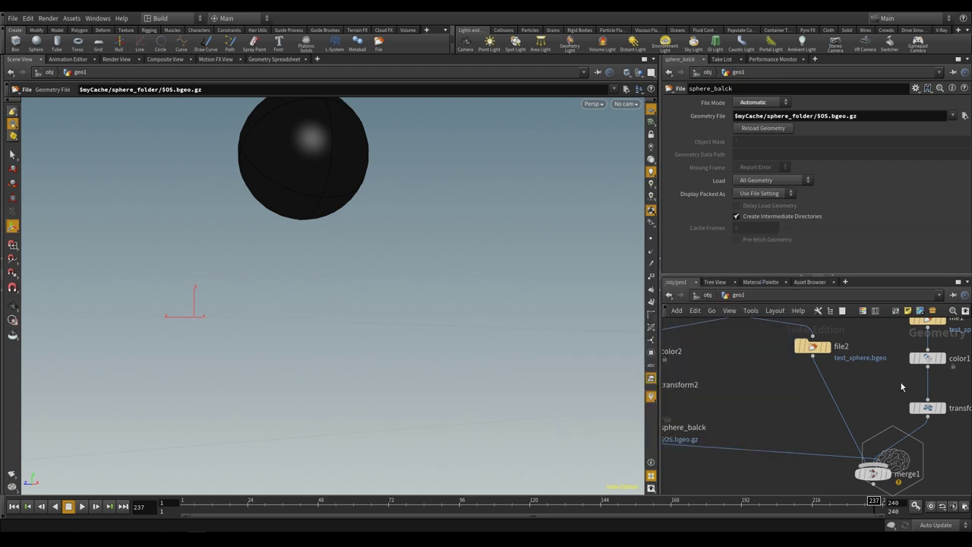
mouse_move(901, 387)
middle_mouse_down()
mouse_move(774, 419)
mouse_move(748, 447)
middle_mouse_up()
left_click(792, 368)
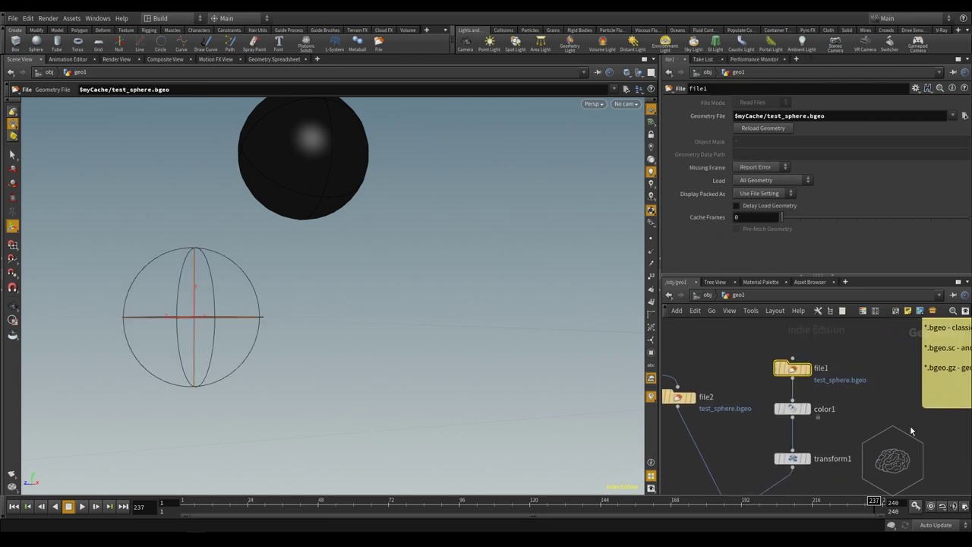
middle_click_drag(921, 367, 799, 456)
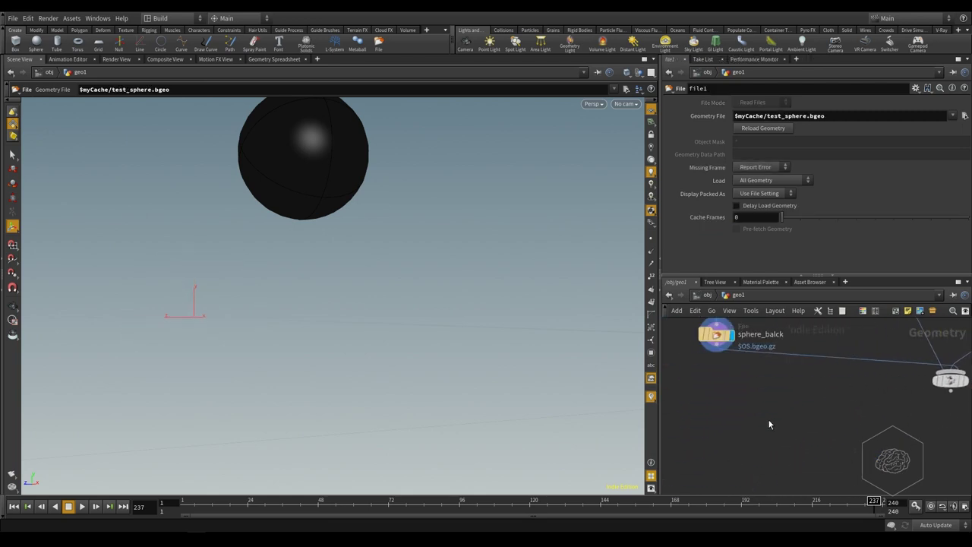
Add a filecache1 File Cache node with output path $HIP/geo/$HIPNAME.$OS.$F.bgeo.sc
key("Tab")
type("filec")
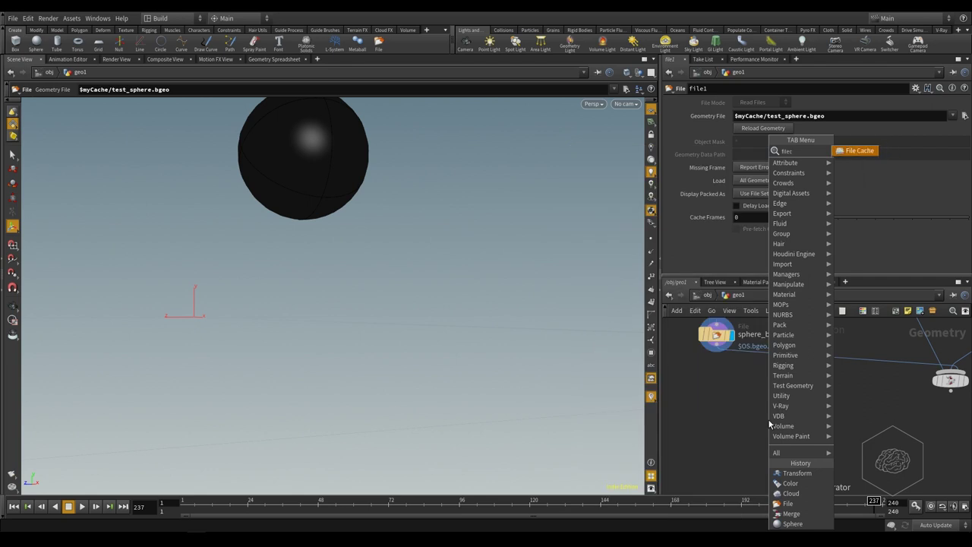
key("Return")
left_click(770, 431)
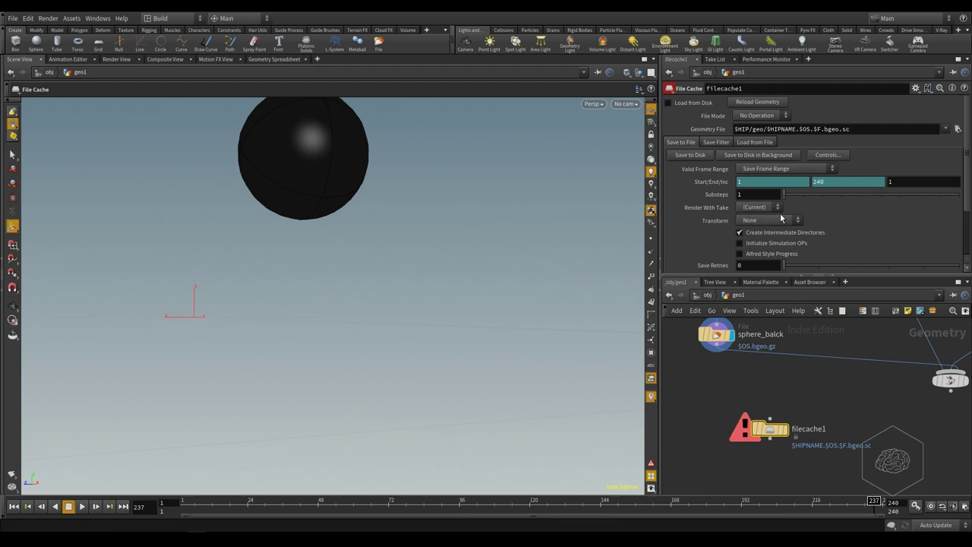
left_click(826, 129)
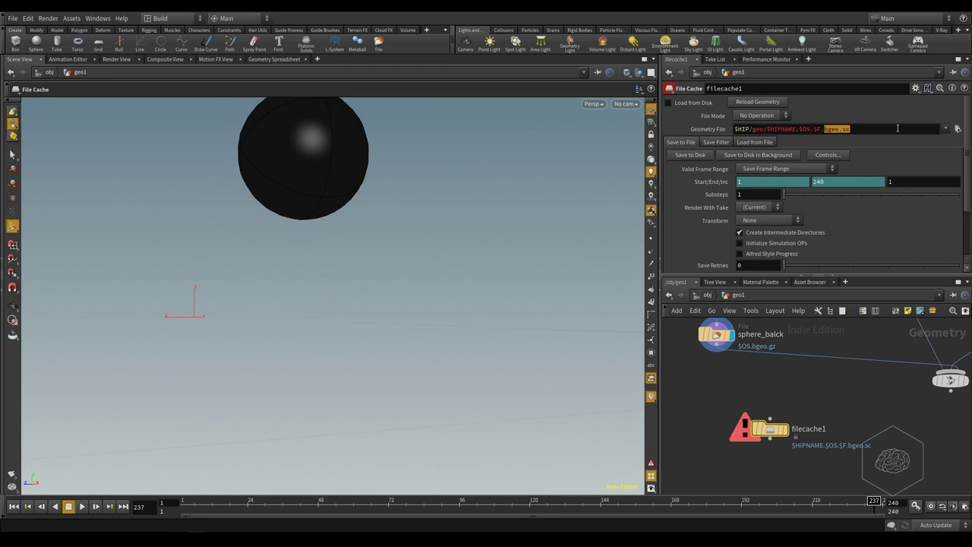
type("b")
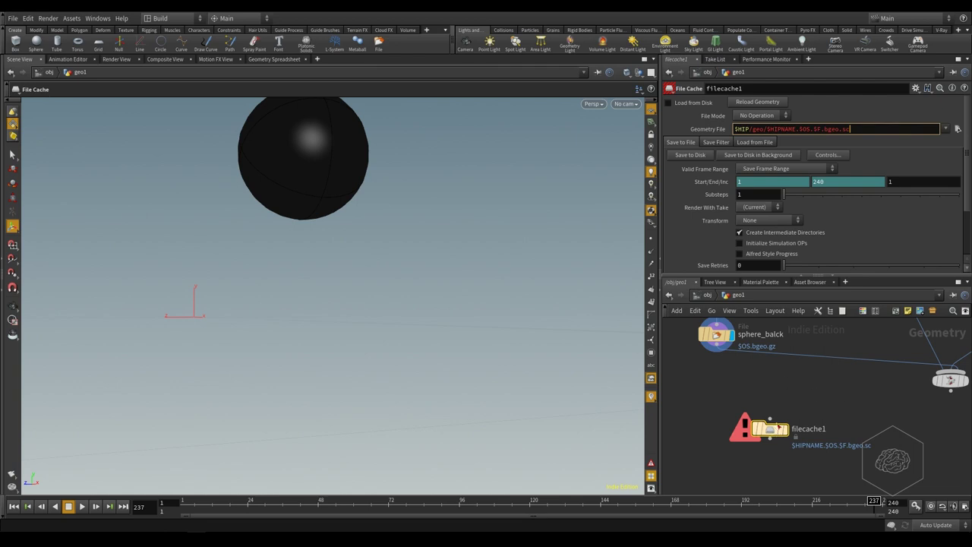
left_click(772, 430)
Reposition filecache1 in the network and select the sphere_balck node
left_click_drag(774, 433, 720, 409)
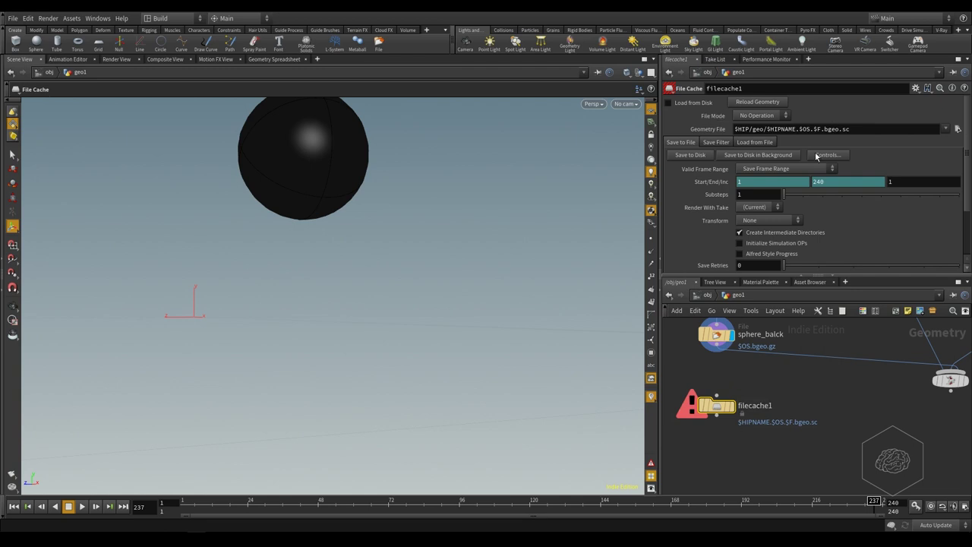
left_click_drag(793, 410, 678, 467)
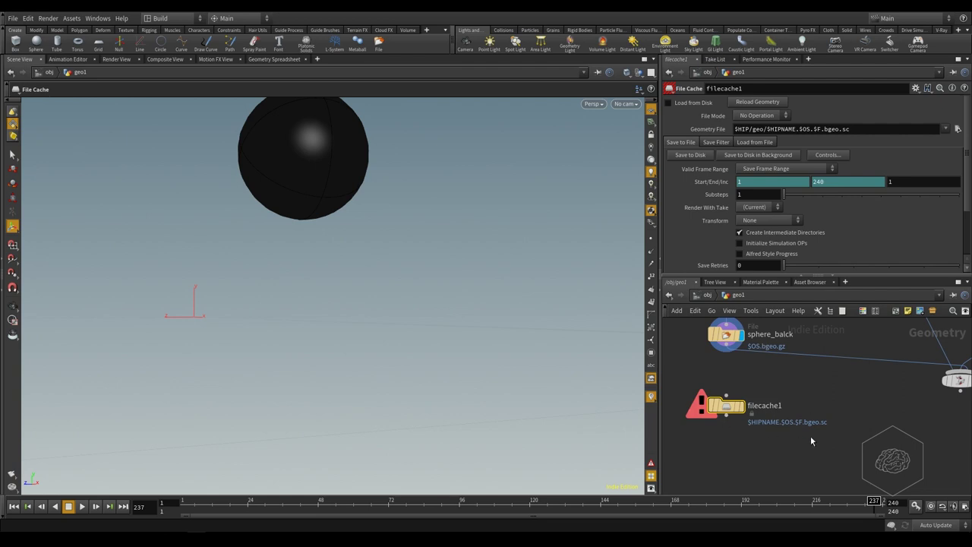
middle_click_drag(811, 436, 783, 469)
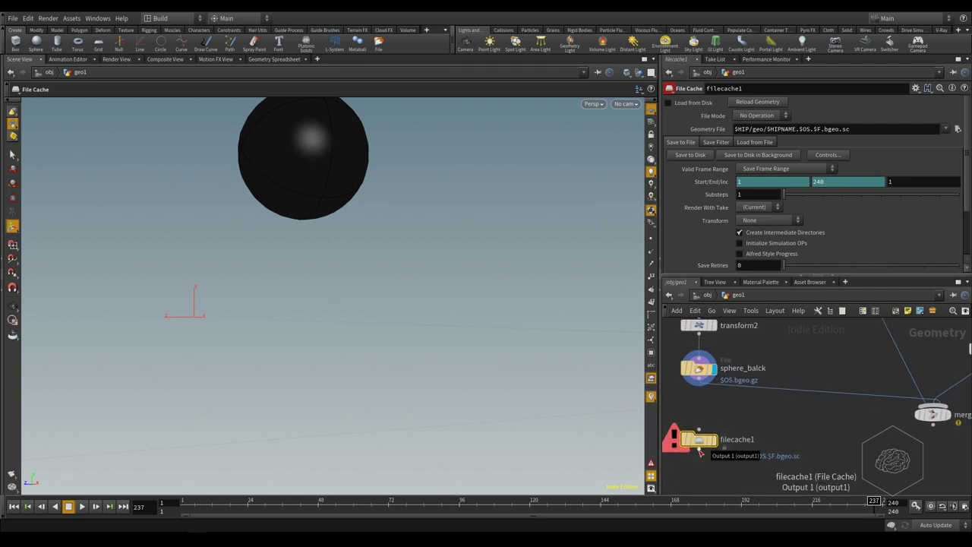
left_click(699, 369)
Add a new file3 File node reading default.bgeo and frame it
key("h")
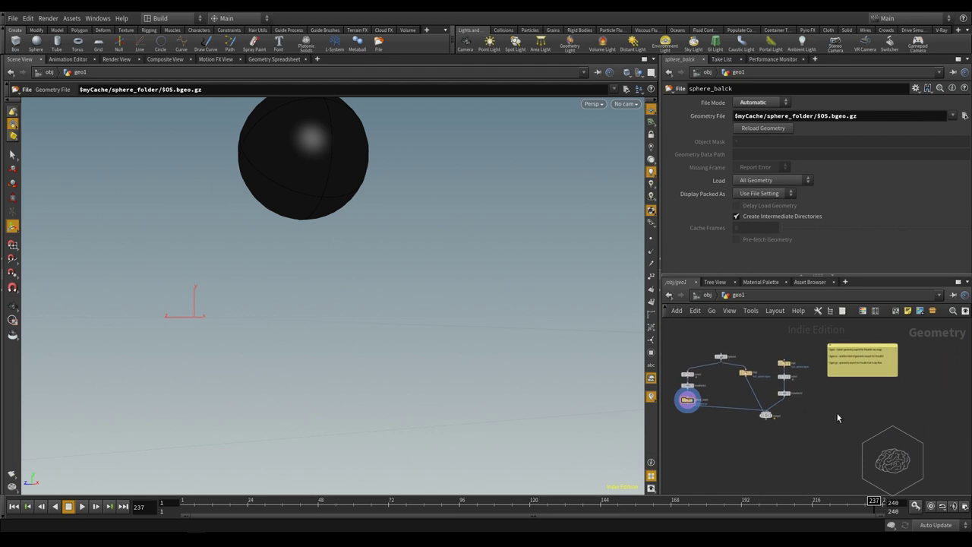
key("Tab")
type("file")
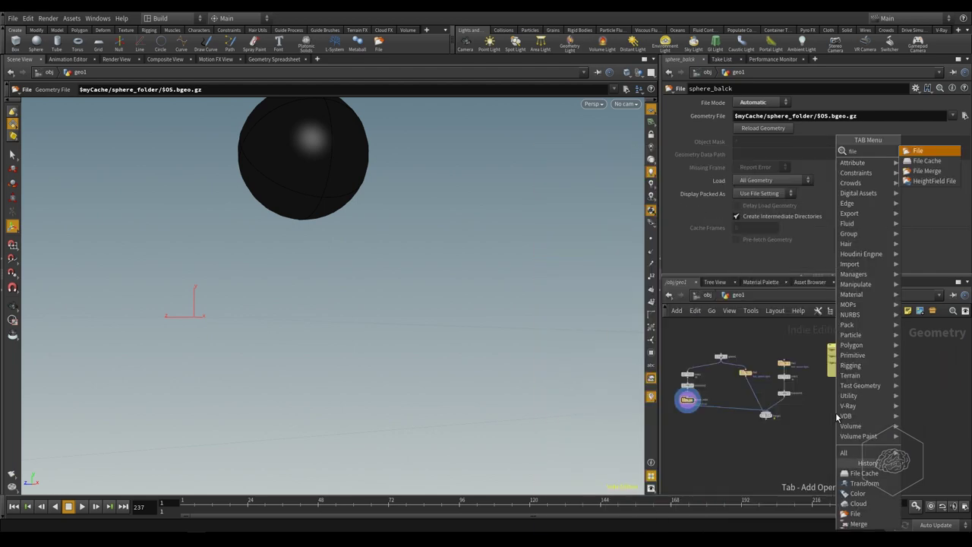
key("Return")
left_click(836, 413)
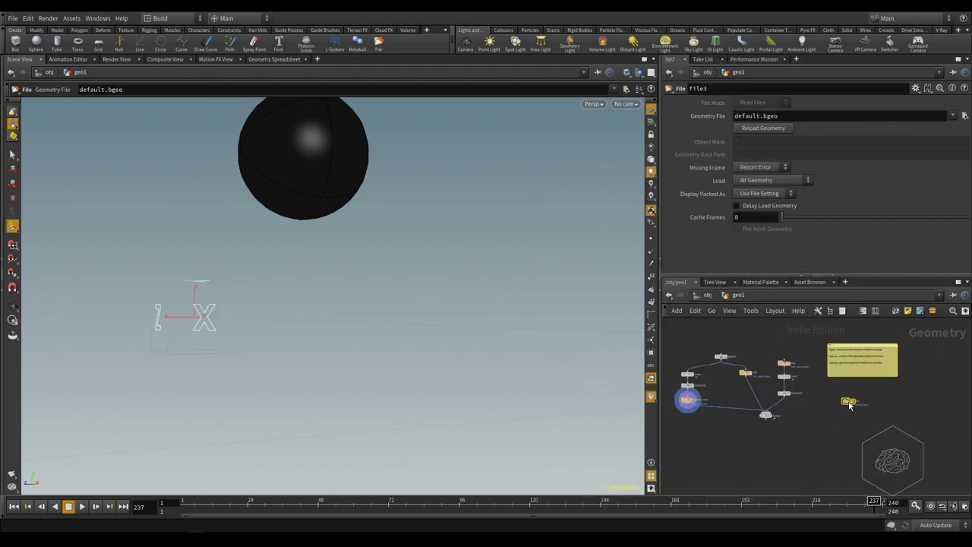
key("f")
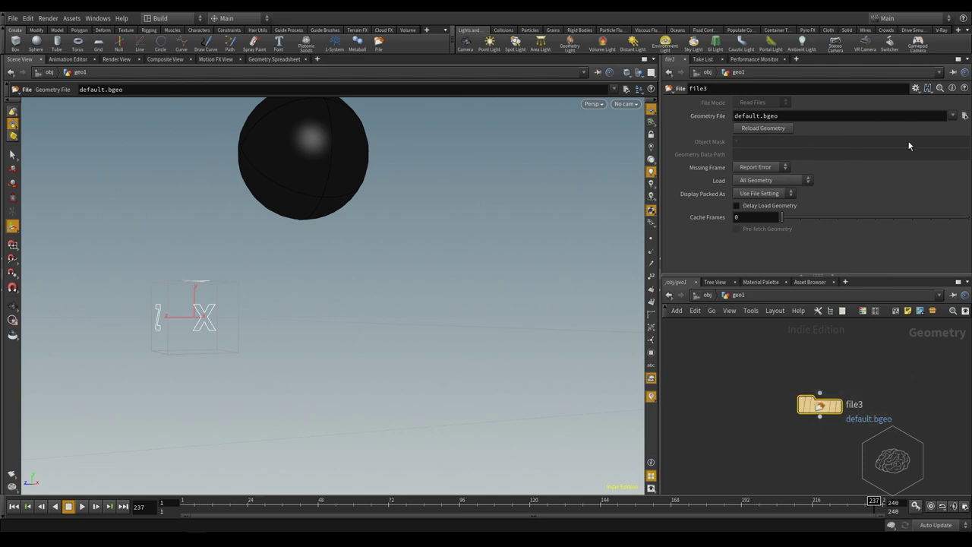
Browse $myCache for file3's geometry and review the supported file types without changing the filter
left_click(964, 117)
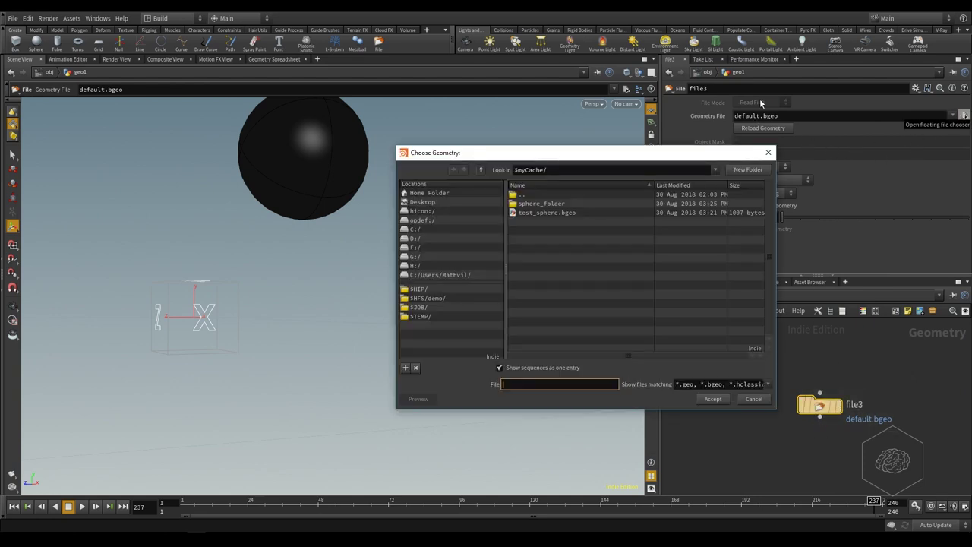
left_click(771, 384)
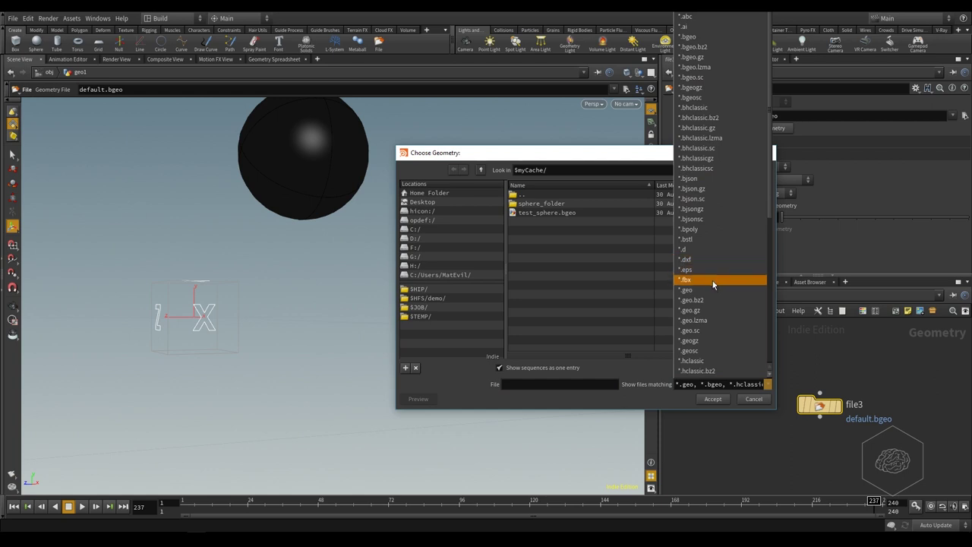
scroll(681, 248, "down", 1)
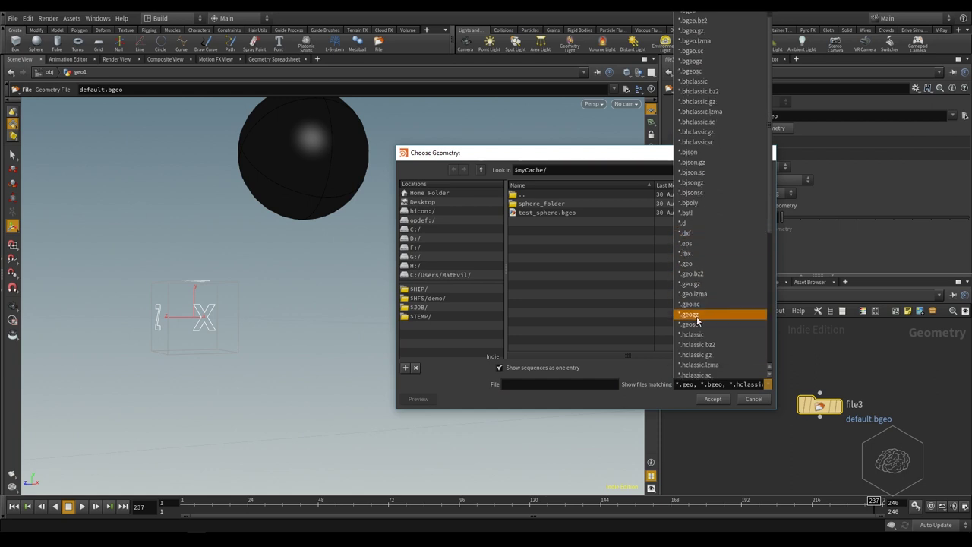
scroll(719, 315, "down", 2)
scroll(719, 327, "down", 2)
scroll(719, 329, "down", 2)
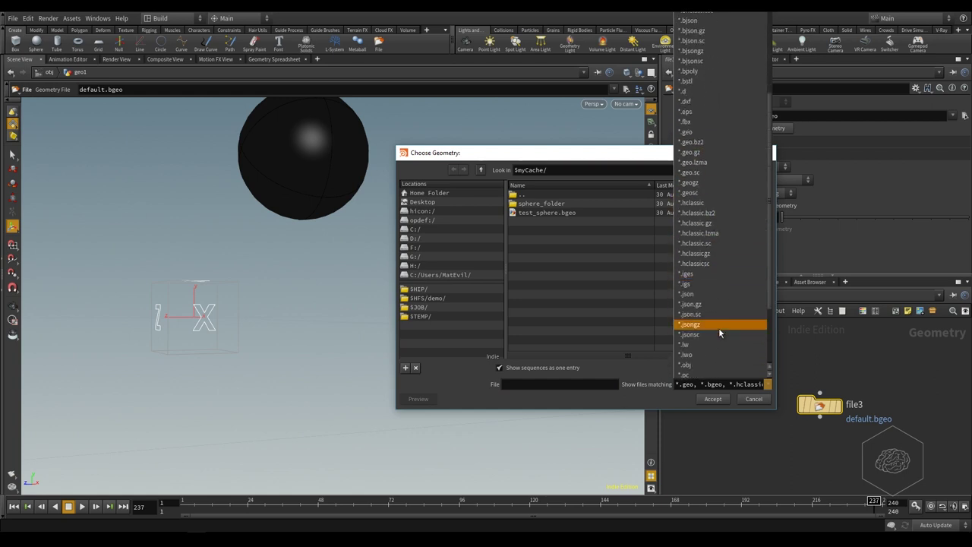
scroll(718, 327, "down", 1)
scroll(740, 119, "down", 1)
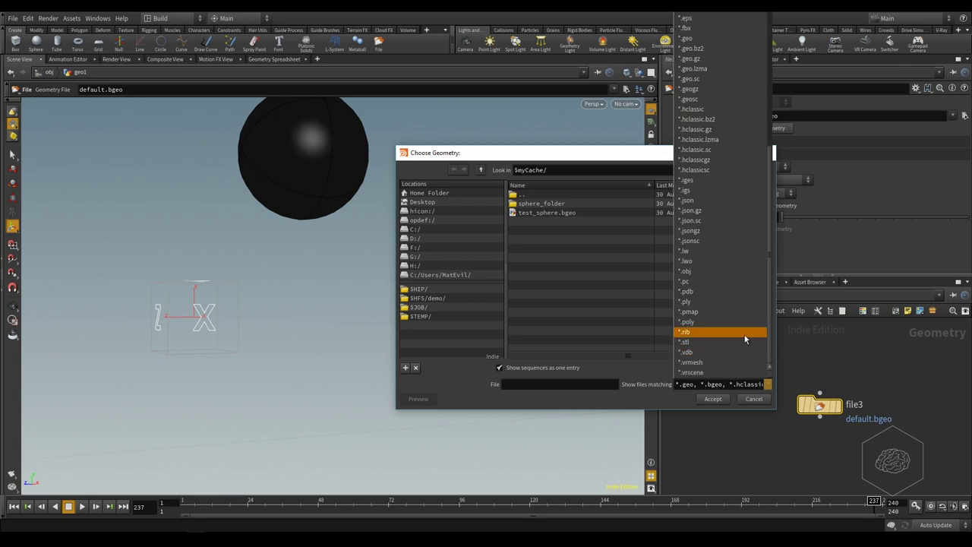
left_click(832, 326)
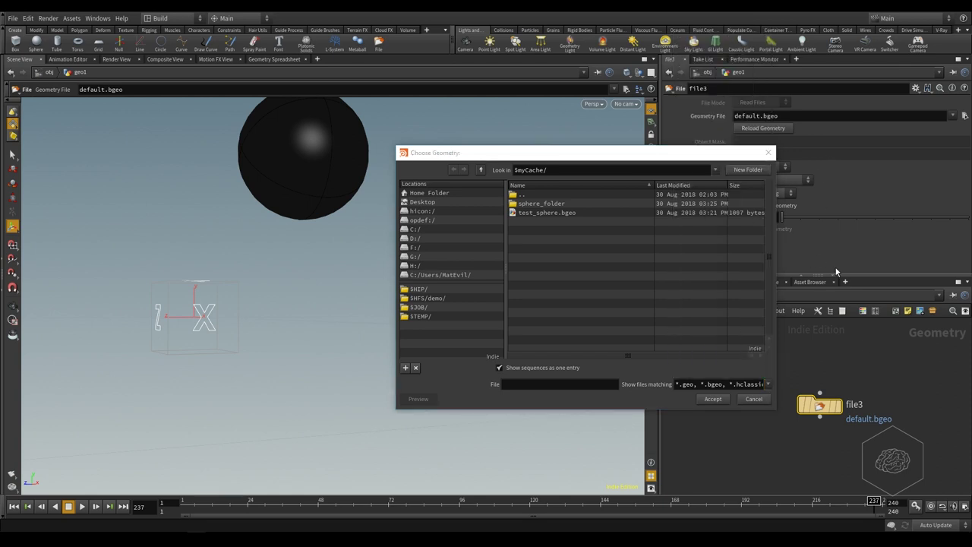